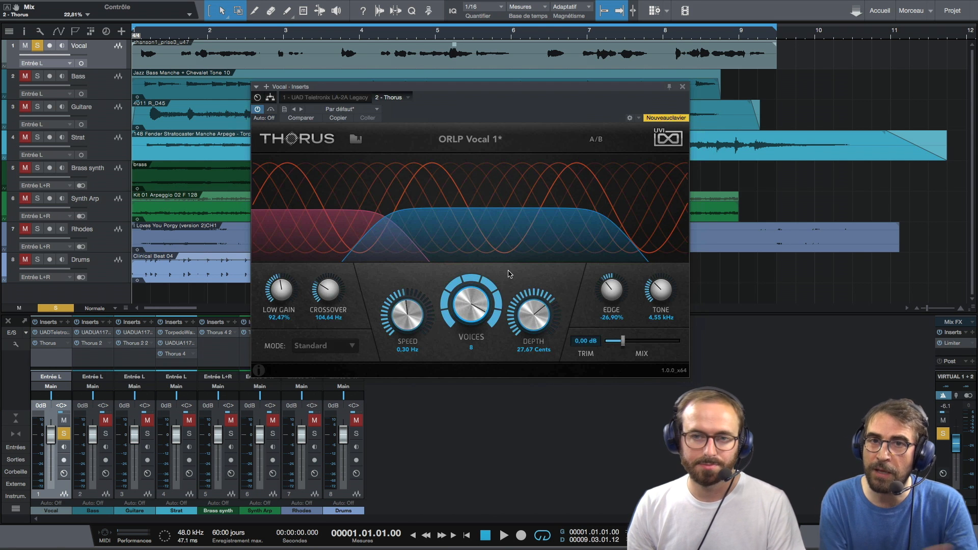
# Step: Compare the soloed vocal during playback with Thorus bypassed and active, and set its Mix to 23.79%
pyautogui.moveTo(541, 83); pyautogui.dragTo(533, 104)
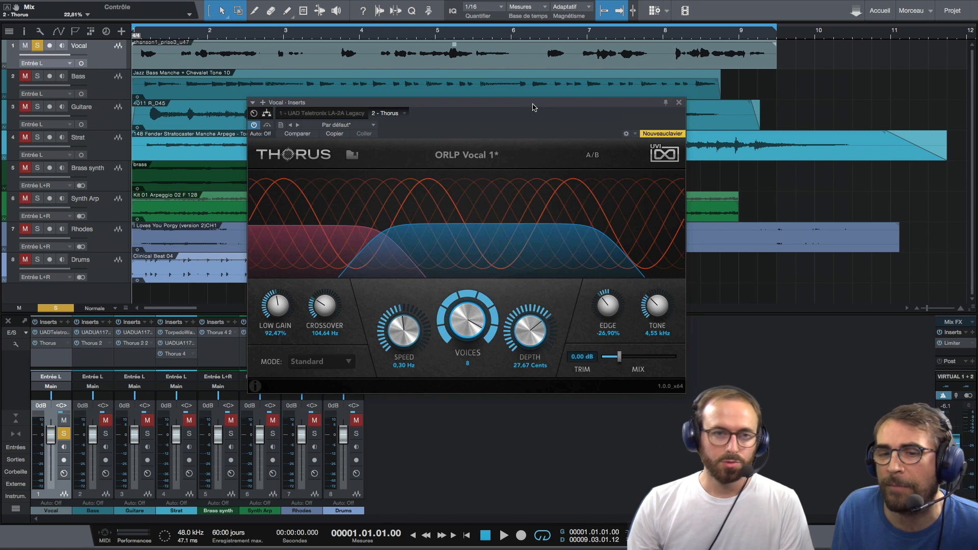
pyautogui.click(268, 125)
pyautogui.press('space')
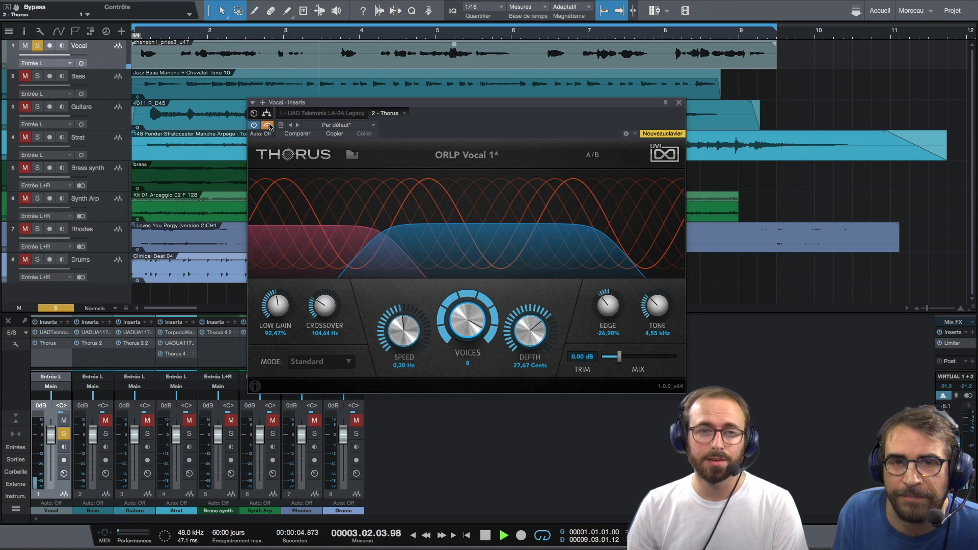
pyautogui.click(269, 126)
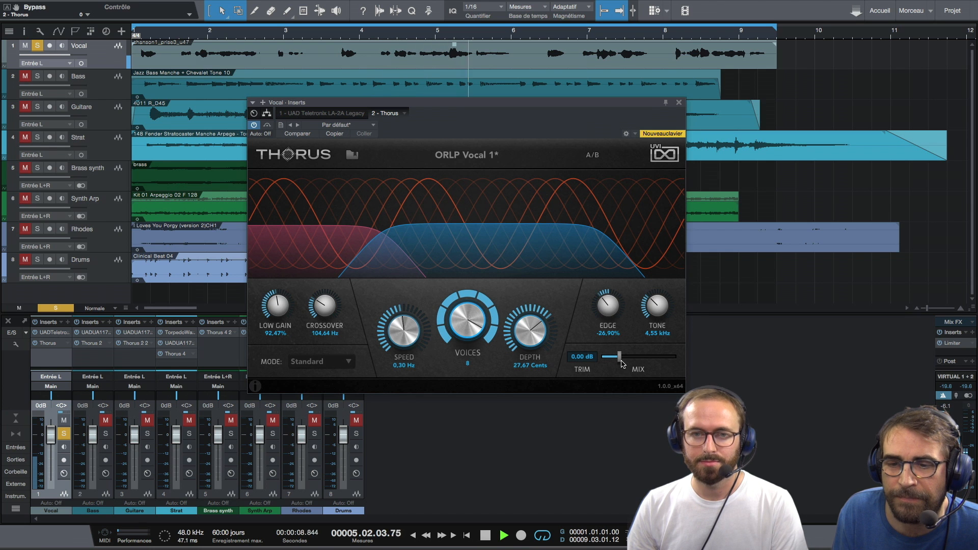
pyautogui.moveTo(621, 361)
pyautogui.mouseDown()
pyautogui.moveTo(642, 363)
pyautogui.moveTo(620, 370)
pyautogui.mouseUp()
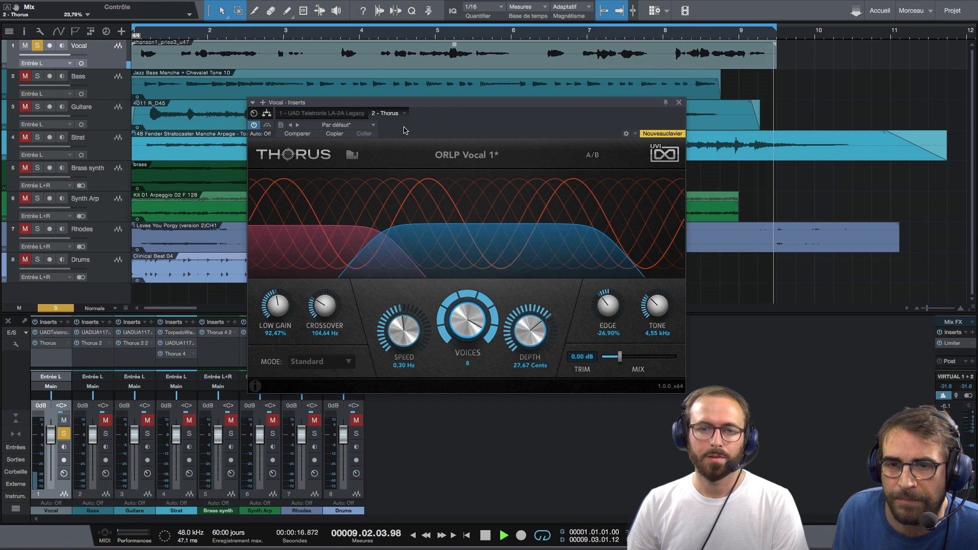
# Step: Load the factory Voice preset Deep Vox in the vocal track's Thorus
pyautogui.click(352, 154)
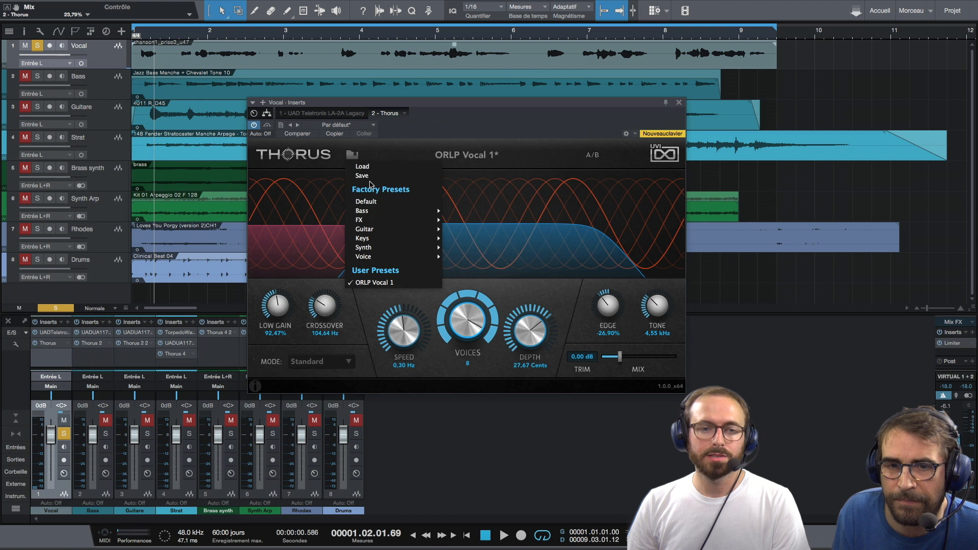
pyautogui.moveTo(385, 256)
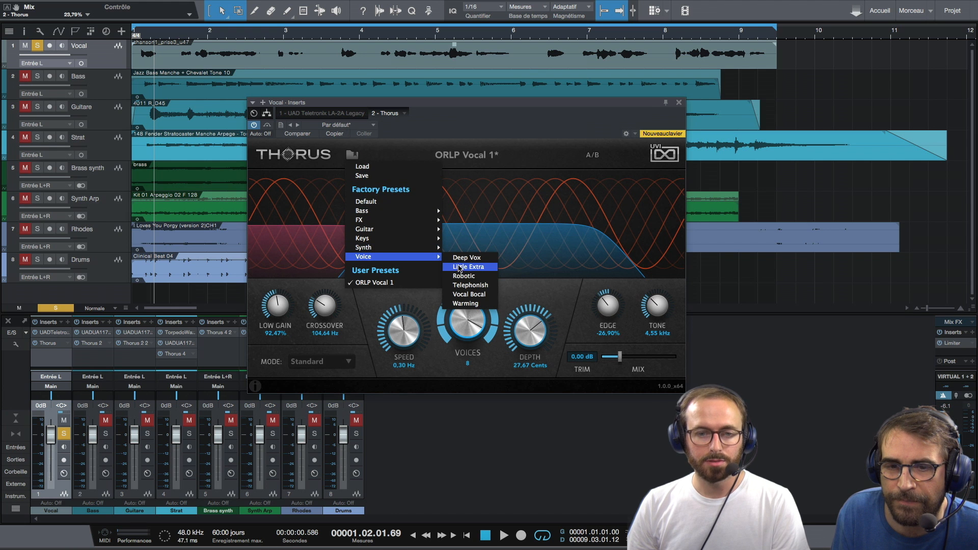
pyautogui.click(464, 258)
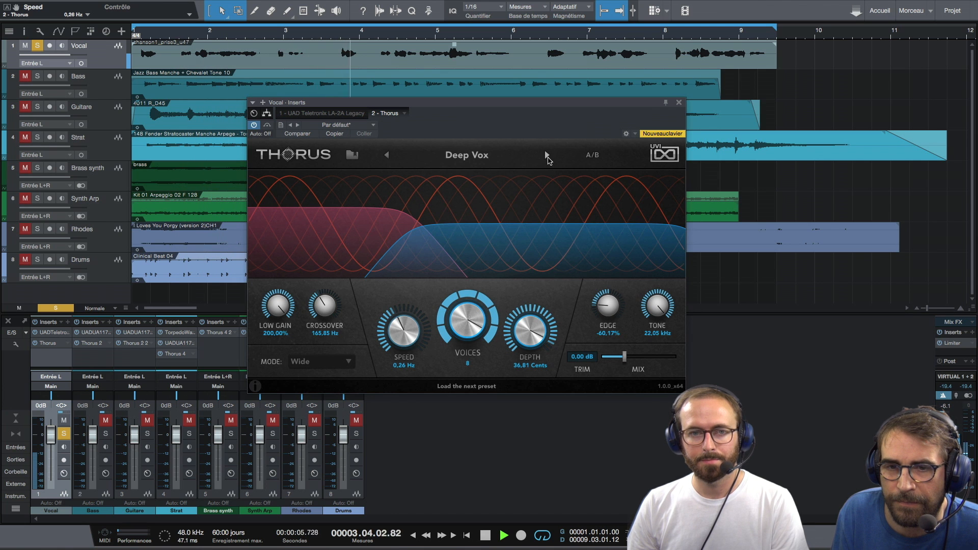
# Step: Switch the vocal to the Little Extra preset and compare it with Thorus bypassed and active
pyautogui.click(548, 157)
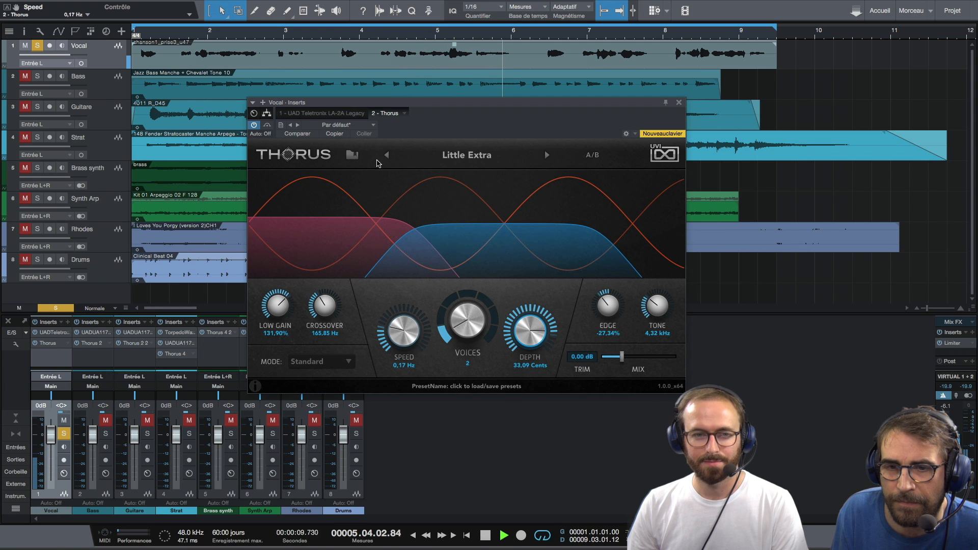
pyautogui.click(267, 128)
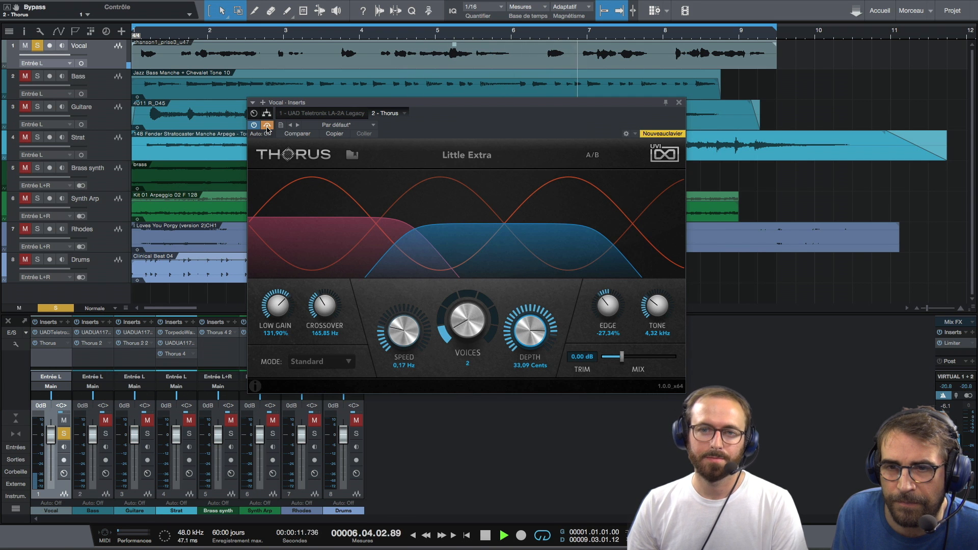
pyautogui.click(267, 128)
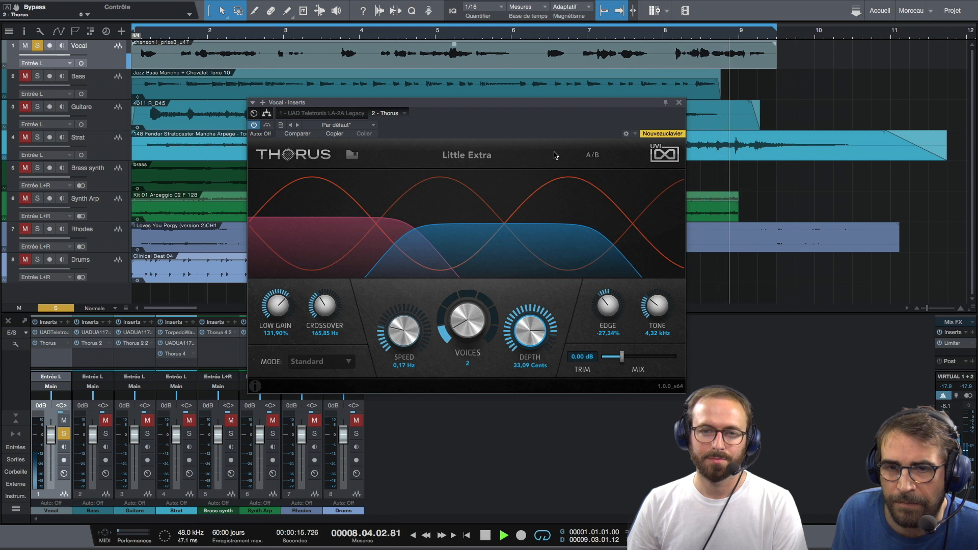
# Step: Audition the Robotic, Telephonish, Vocal Bocal and Warming presets in sequence on the vocal, and stop playback
pyautogui.click(353, 154)
pyautogui.click(547, 156)
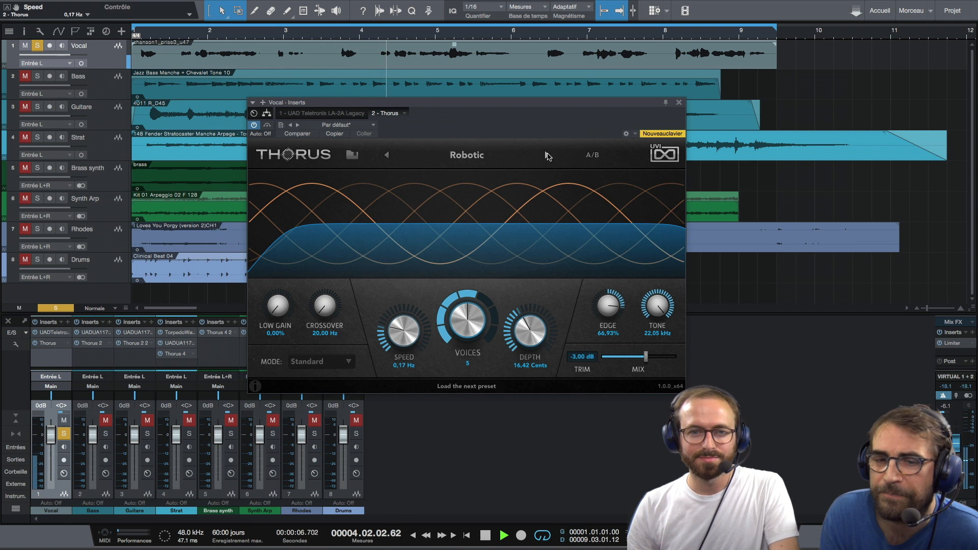
pyautogui.click(547, 156)
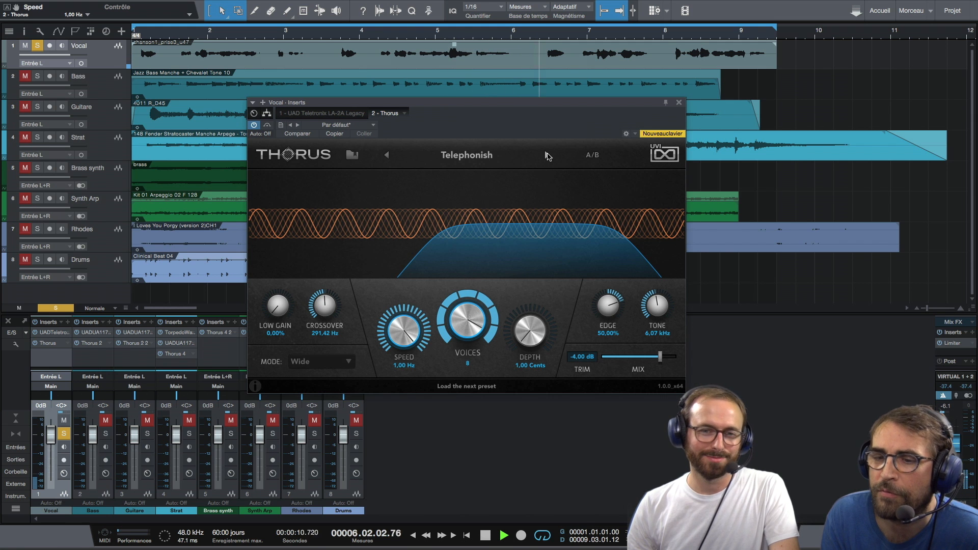
pyautogui.click(548, 156)
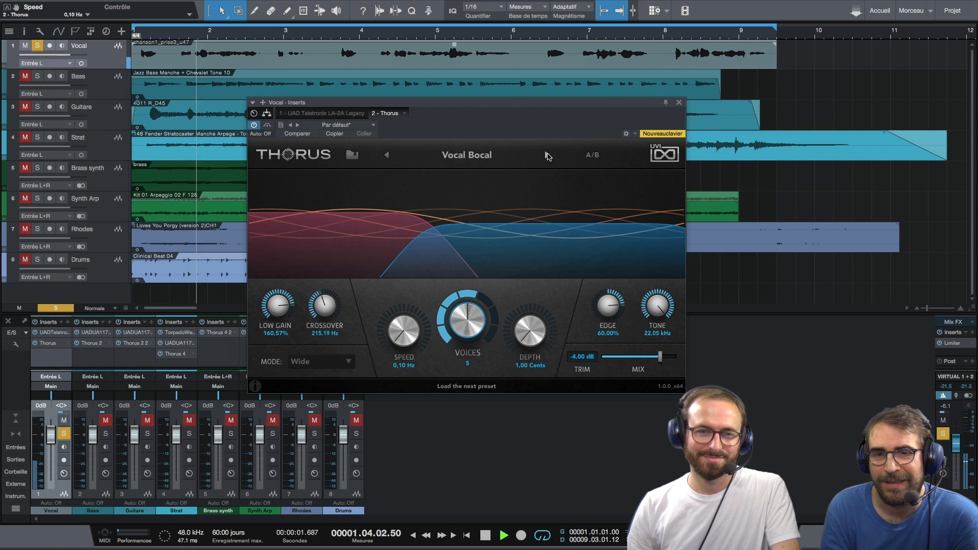
pyautogui.click(548, 156)
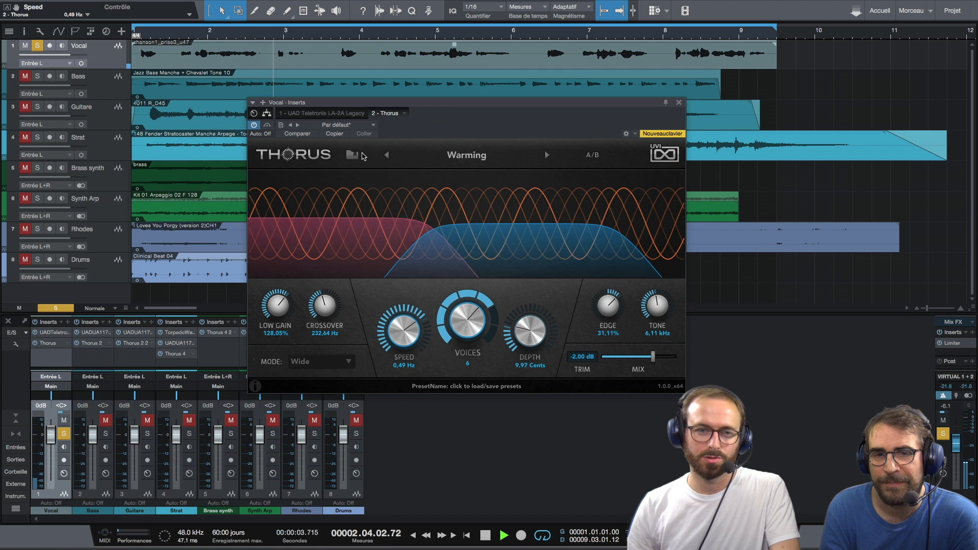
pyautogui.click(362, 156)
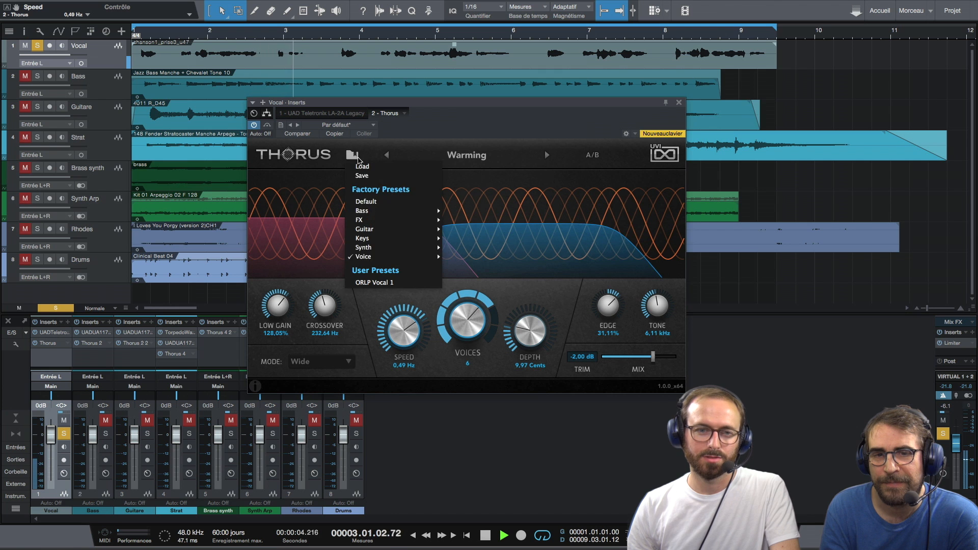
pyautogui.click(509, 132)
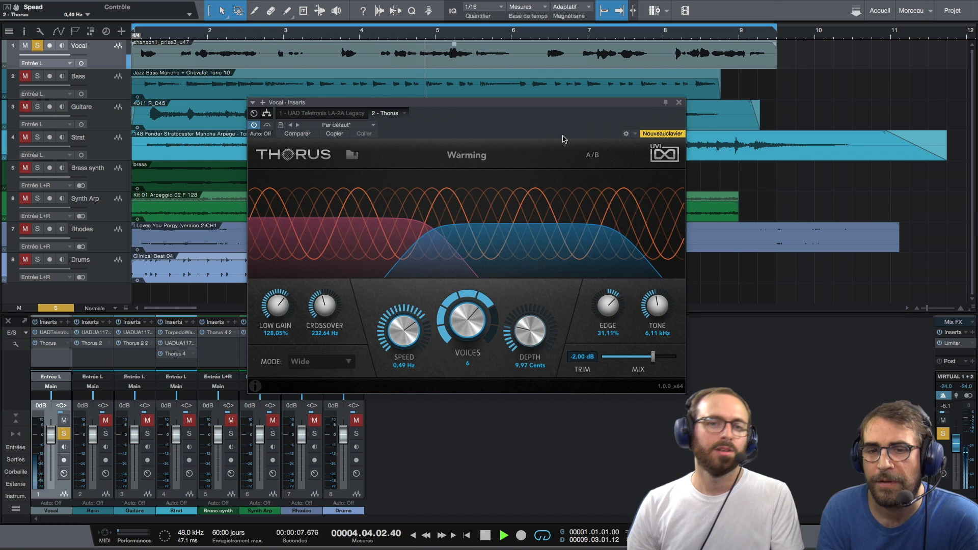
pyautogui.press('space')
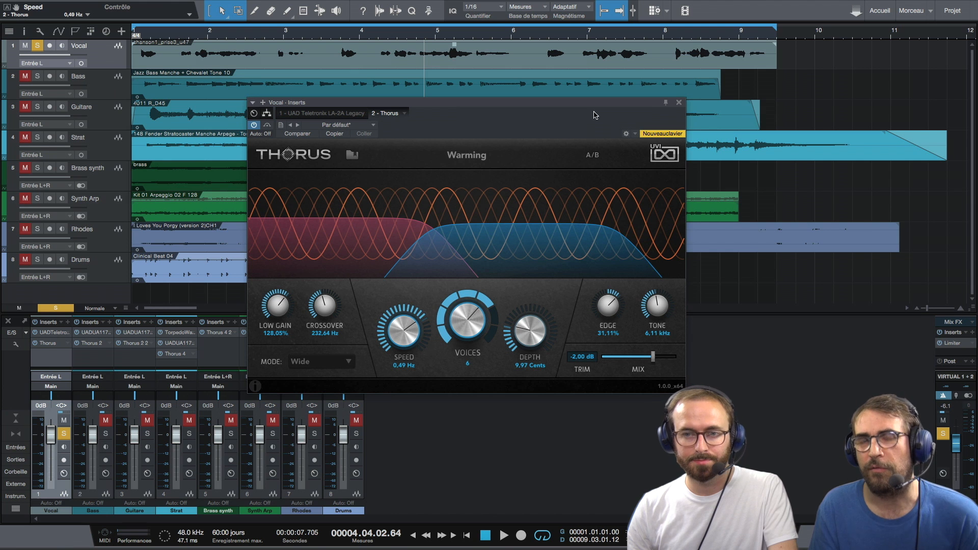
# Step: Close the vocal's insert window, select the Bass track and open its Thorus 2 insert
pyautogui.click(679, 104)
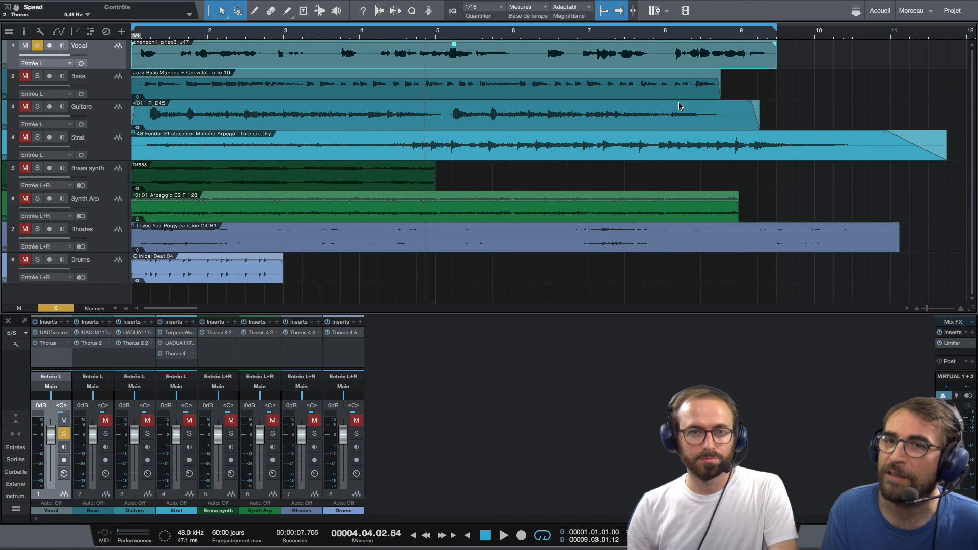
pyautogui.click(99, 91)
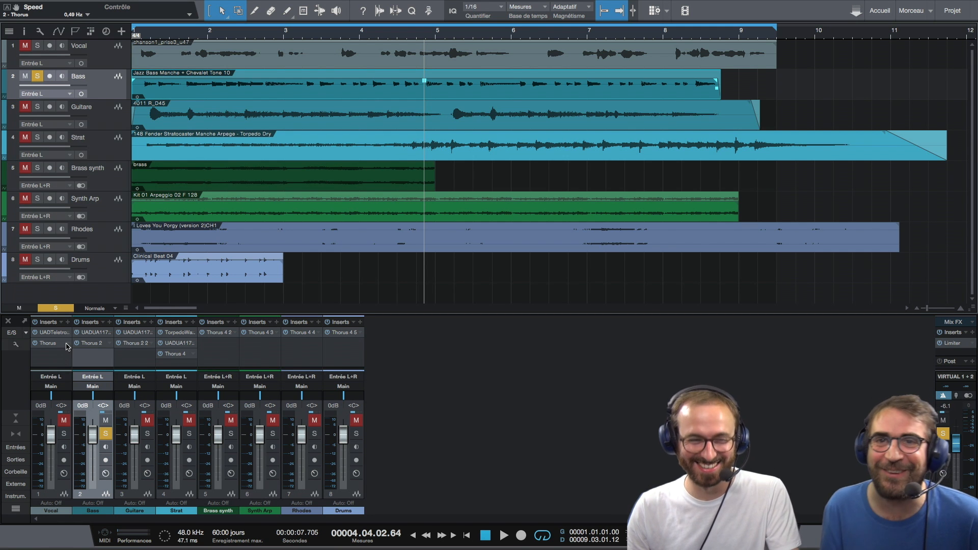
pyautogui.click(92, 344)
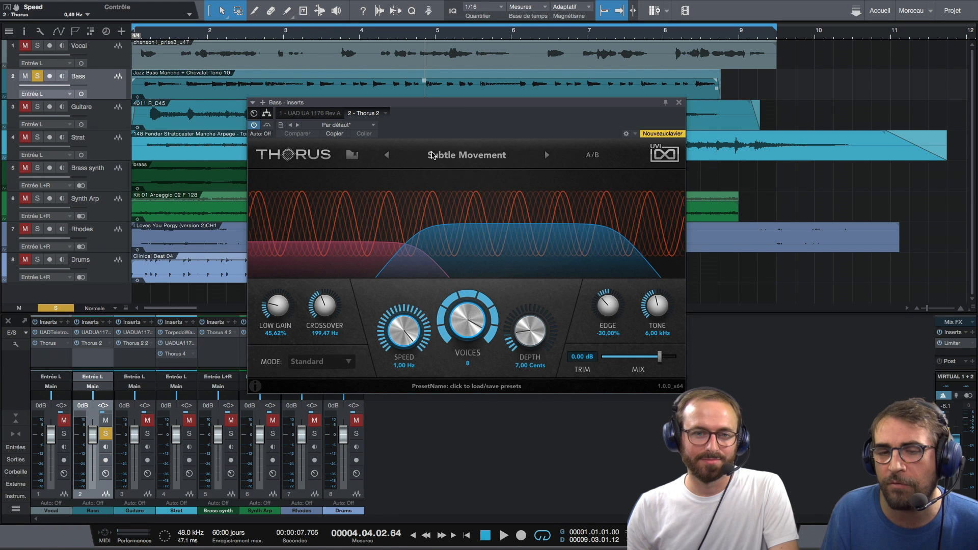
# Step: Load the factory Bass preset Deep Forest in the Bass track's Thorus
pyautogui.click(353, 154)
pyautogui.moveTo(385, 214)
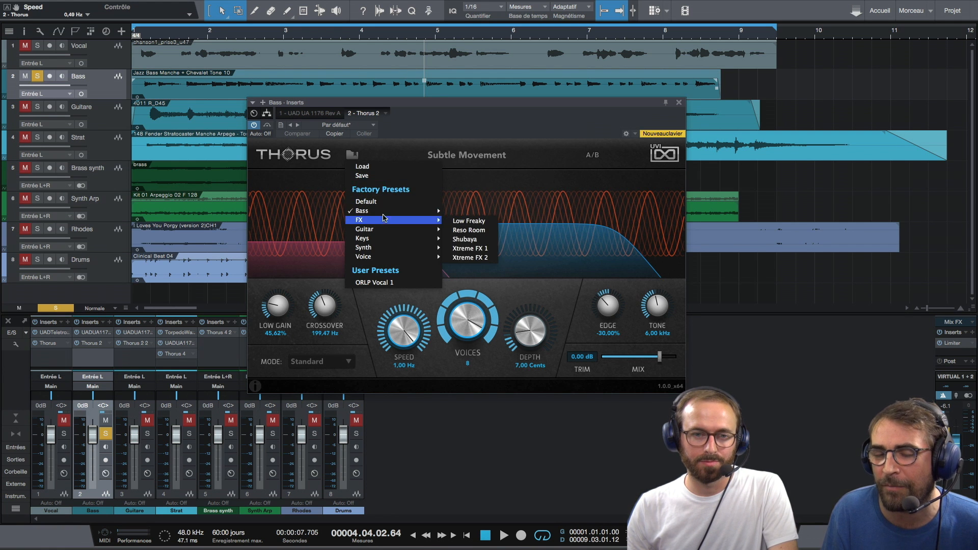
pyautogui.click(469, 211)
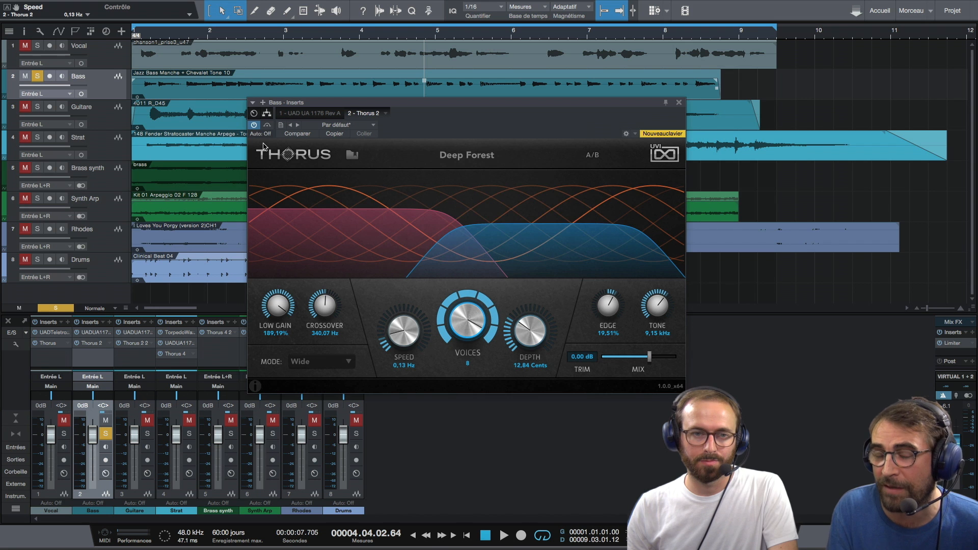
# Step: Play the bass from the song start and compare it with Thorus bypassed and active
pyautogui.click(269, 125)
pyautogui.press(',')
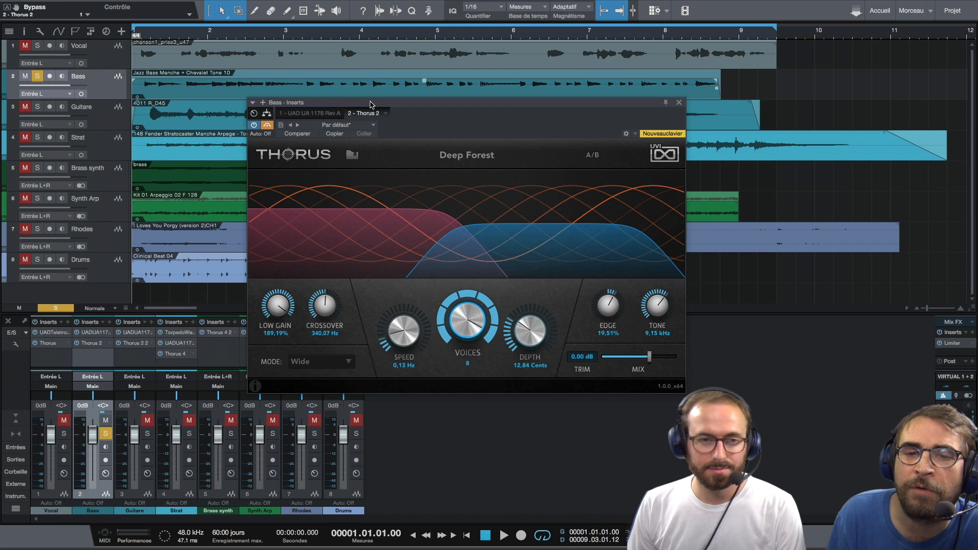
pyautogui.press('space')
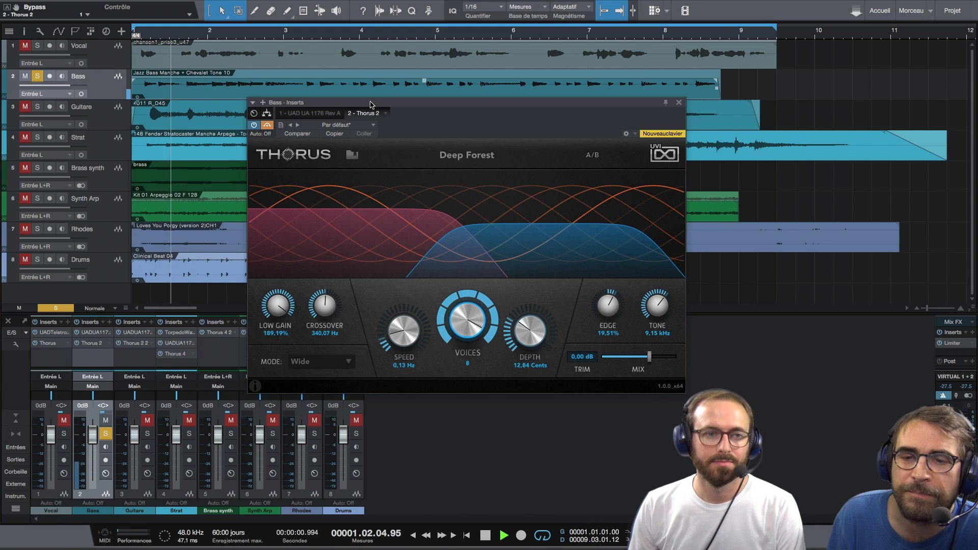
pyautogui.click(267, 126)
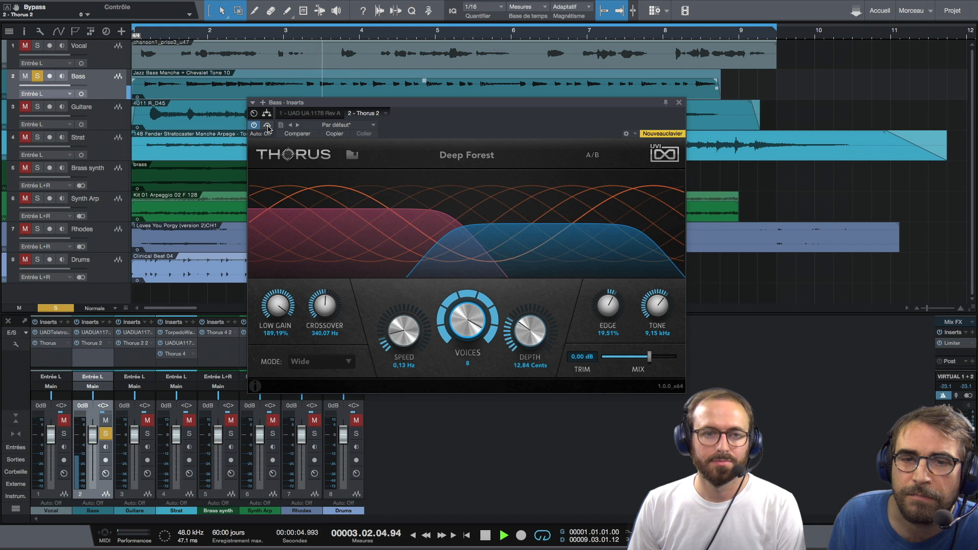
# Step: Switch the bass to the Doubleing preset and compare it with Thorus bypassed and active
pyautogui.click(549, 154)
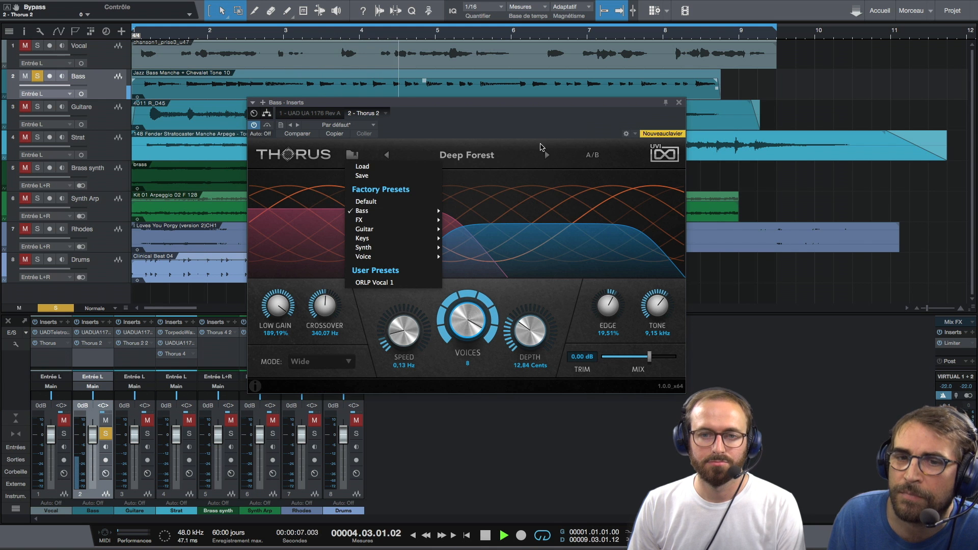
pyautogui.click(547, 156)
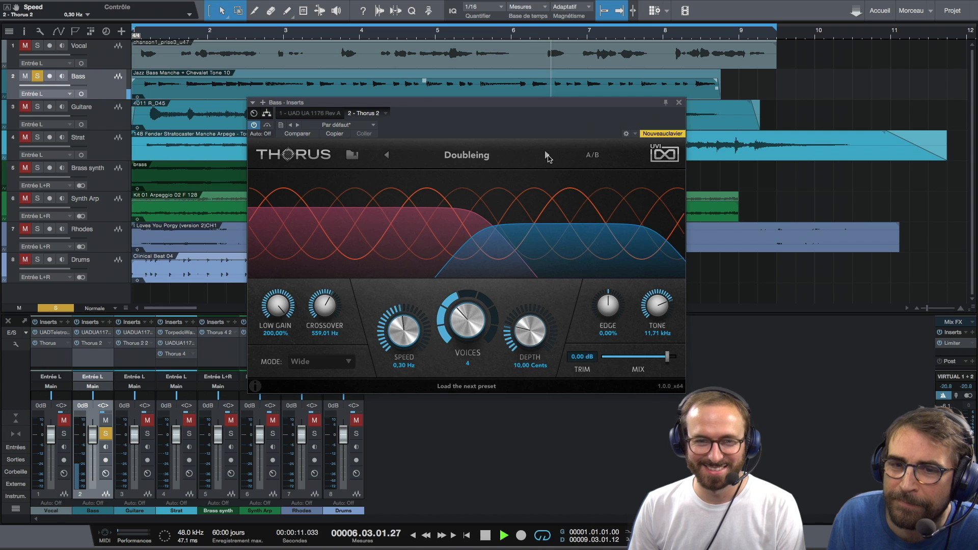
pyautogui.click(267, 125)
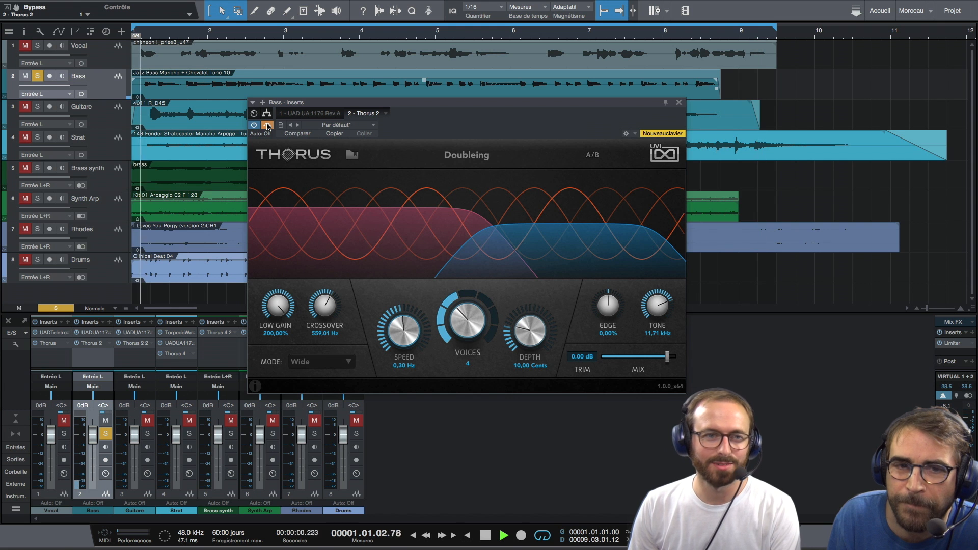
pyautogui.click(267, 126)
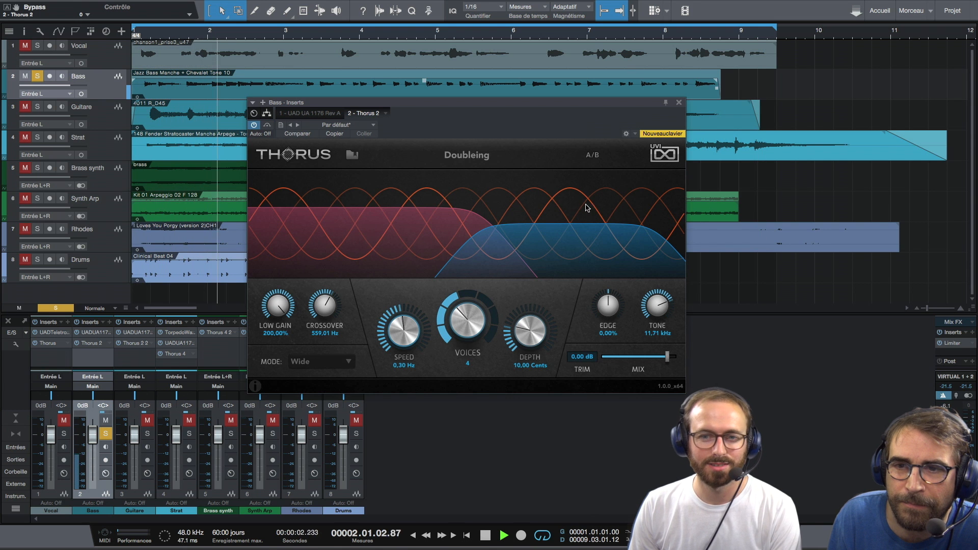
# Step: Audition the For Bass and So Boost Bass presets on the playing bass
pyautogui.click(553, 152)
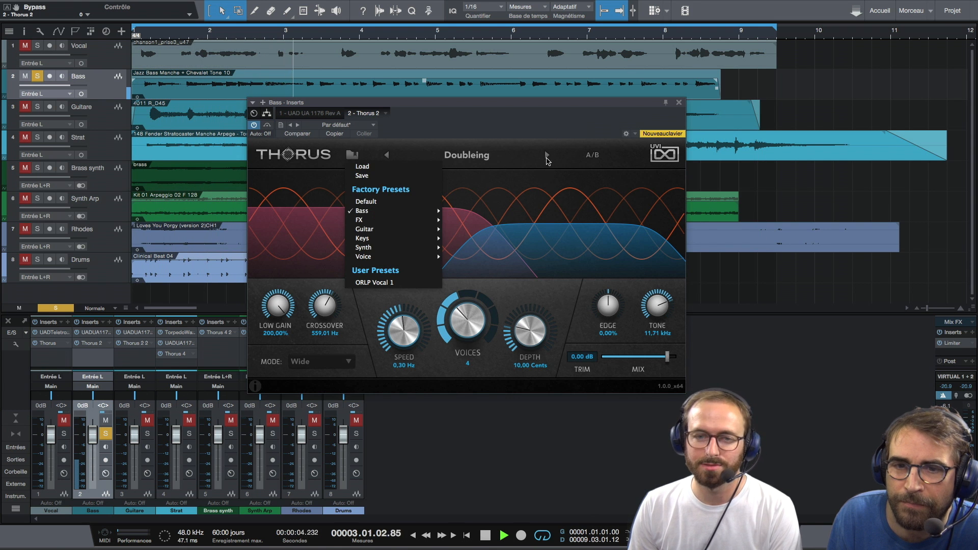
pyautogui.click(546, 156)
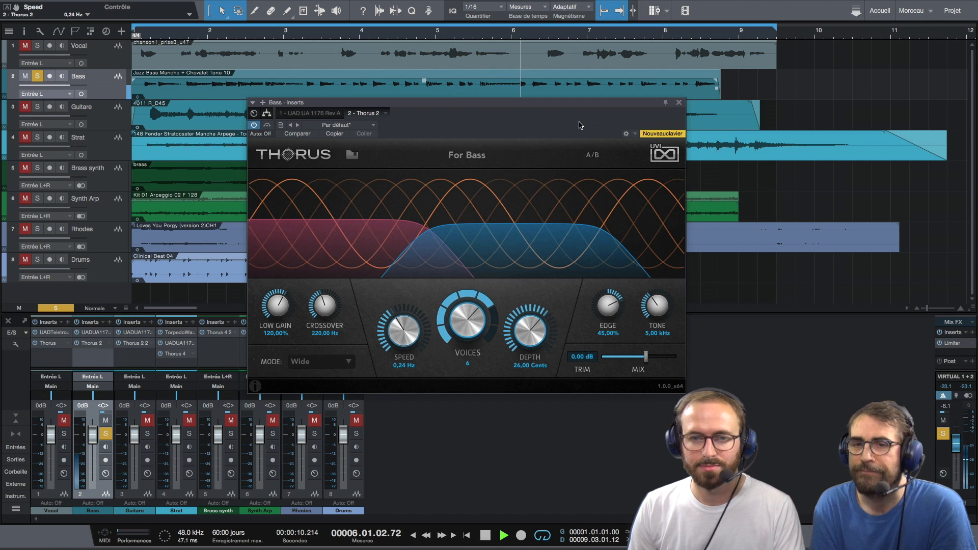
pyautogui.click(547, 155)
# Step: Set the playback loop range to the length of the Bass clip
pyautogui.click(586, 94)
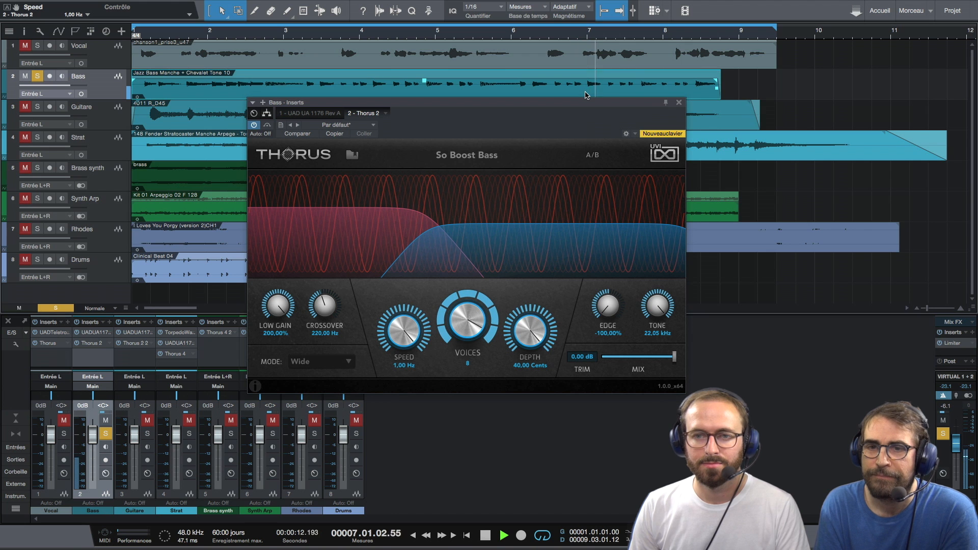
pyautogui.press('p')
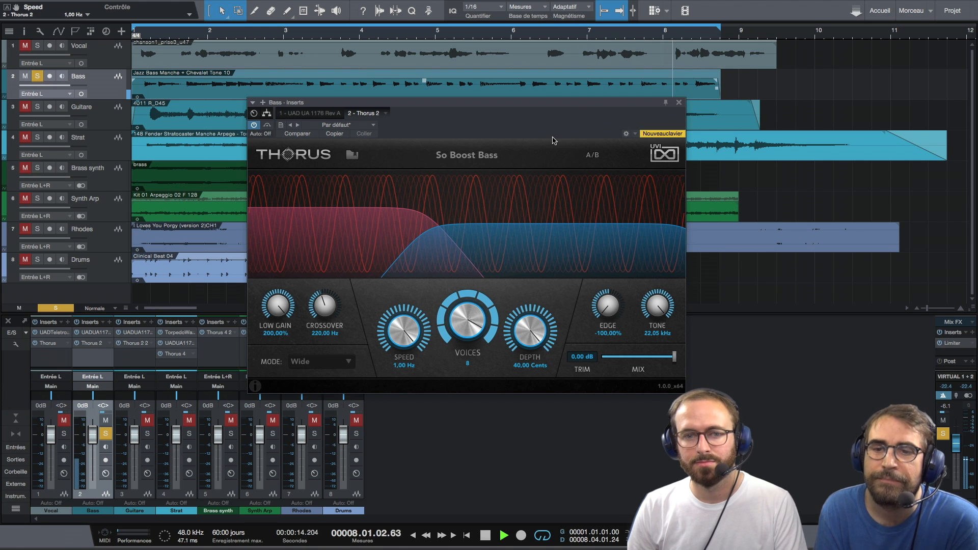
# Step: Audition the Subtle Movement bass preset and the Low Freaky FX preset on the bass
pyautogui.click(494, 155)
pyautogui.click(547, 155)
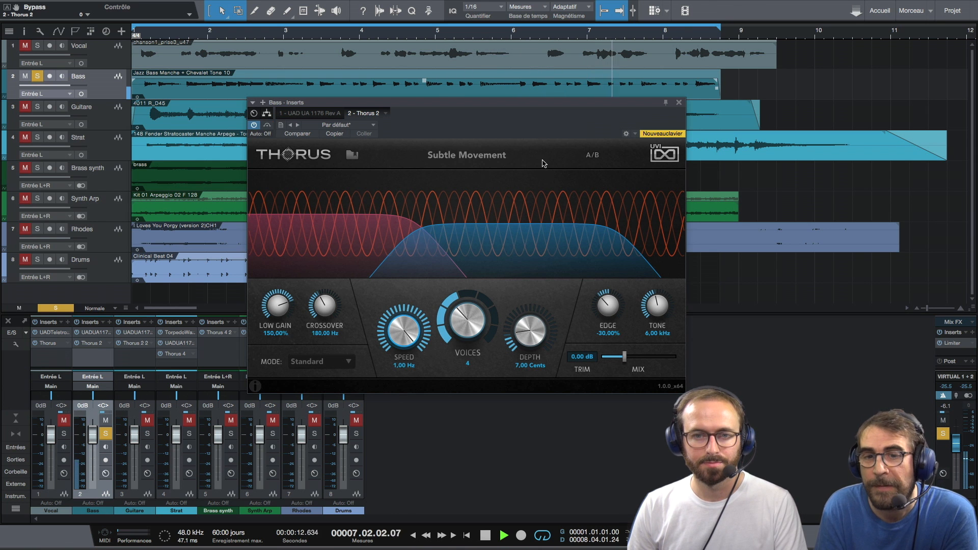
pyautogui.click(521, 157)
pyautogui.click(547, 155)
pyautogui.click(547, 156)
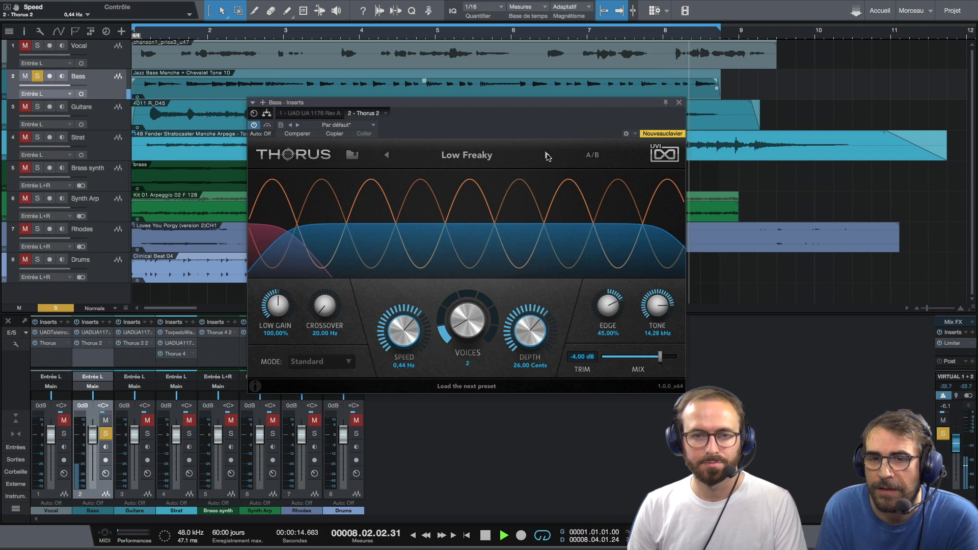
# Step: Dismiss the preset list unchanged, stop playback and close the Bass track's Thorus window
pyautogui.click(446, 156)
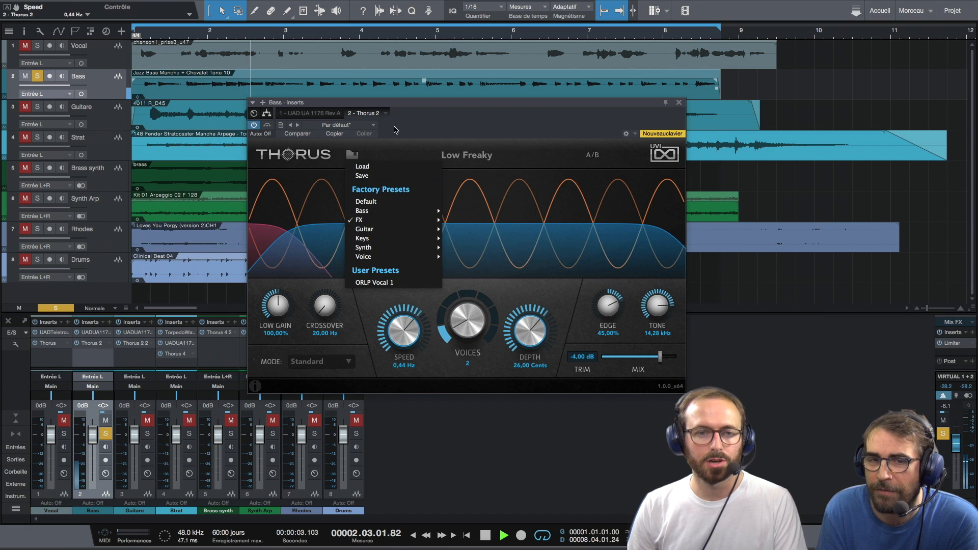
pyautogui.click(482, 119)
pyautogui.press('space')
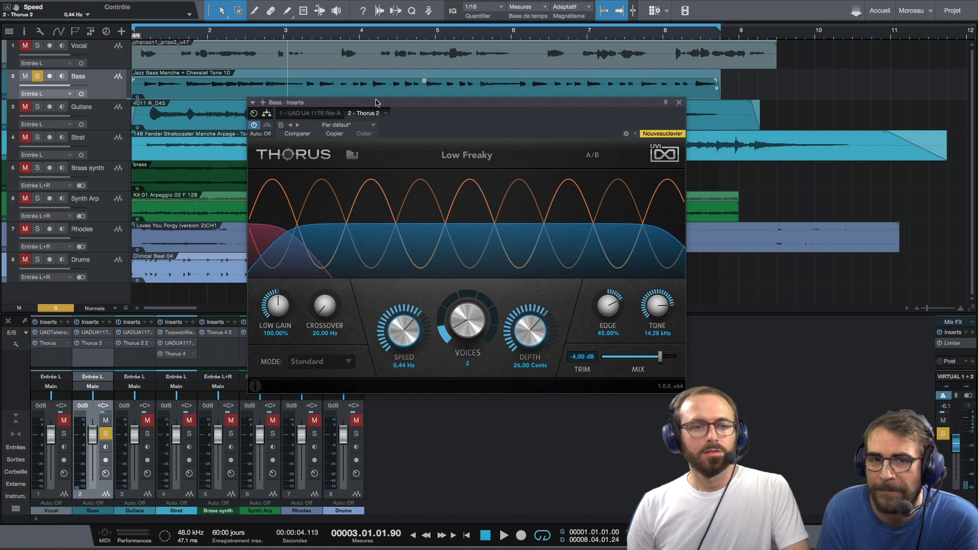
pyautogui.click(680, 104)
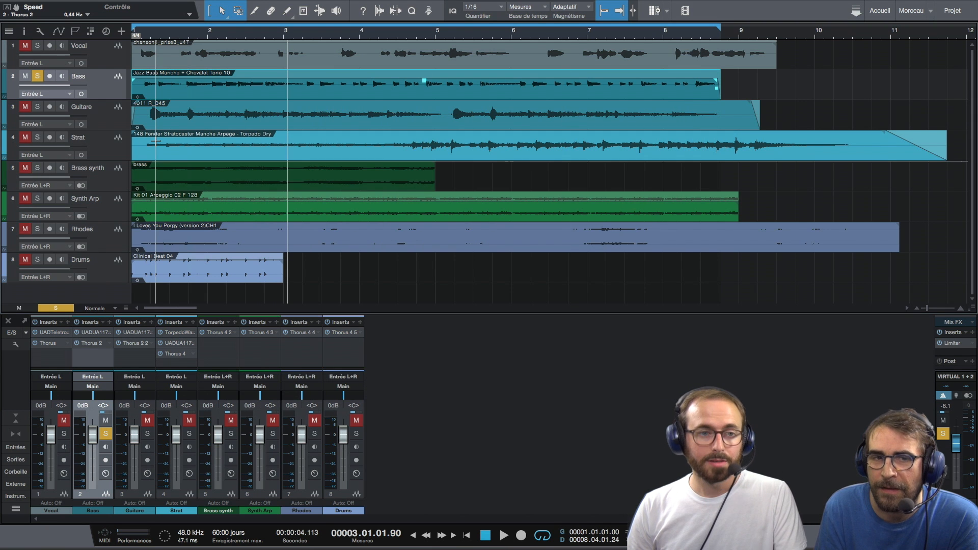
# Step: Solo the Guitare track, return the playhead to the start and open the track's Thorus insert
pyautogui.click(100, 119)
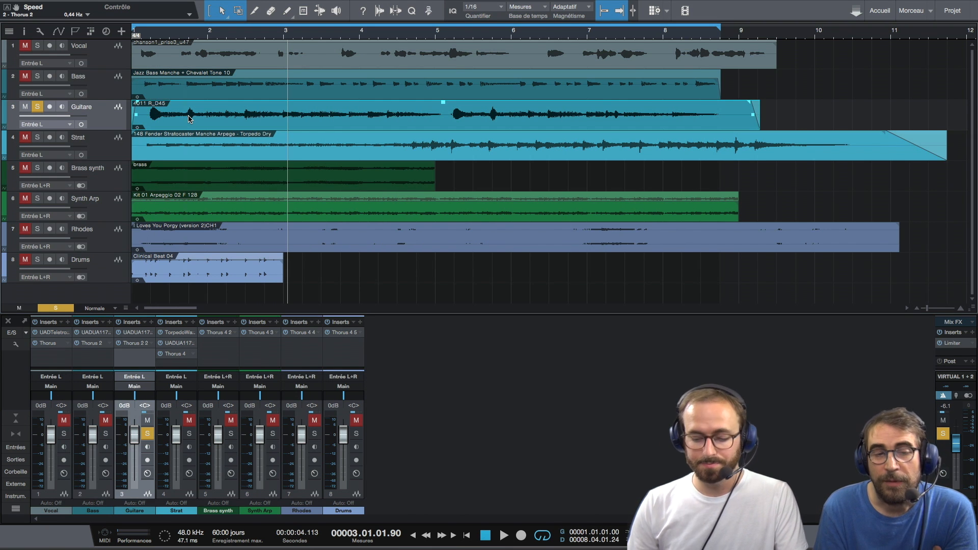
pyautogui.press(',')
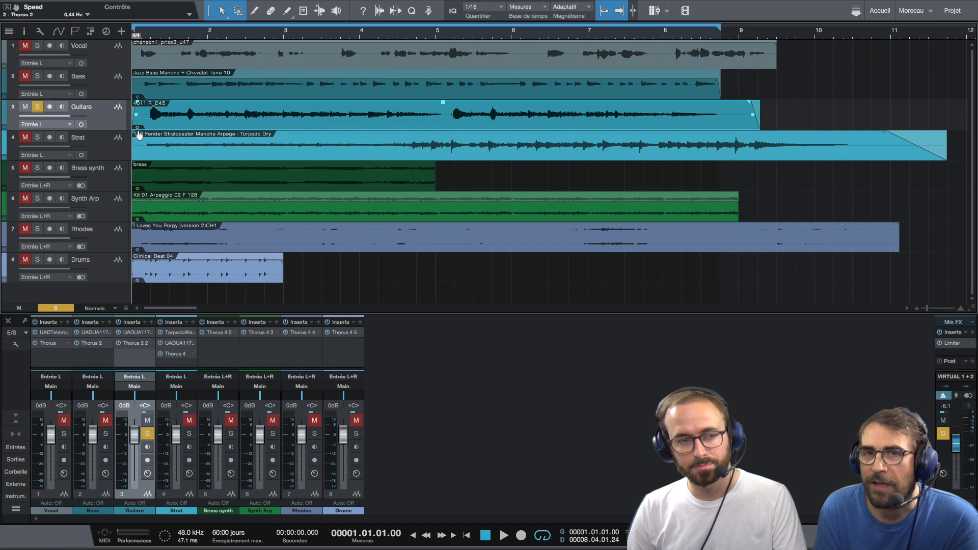
pyautogui.doubleClick(134, 343)
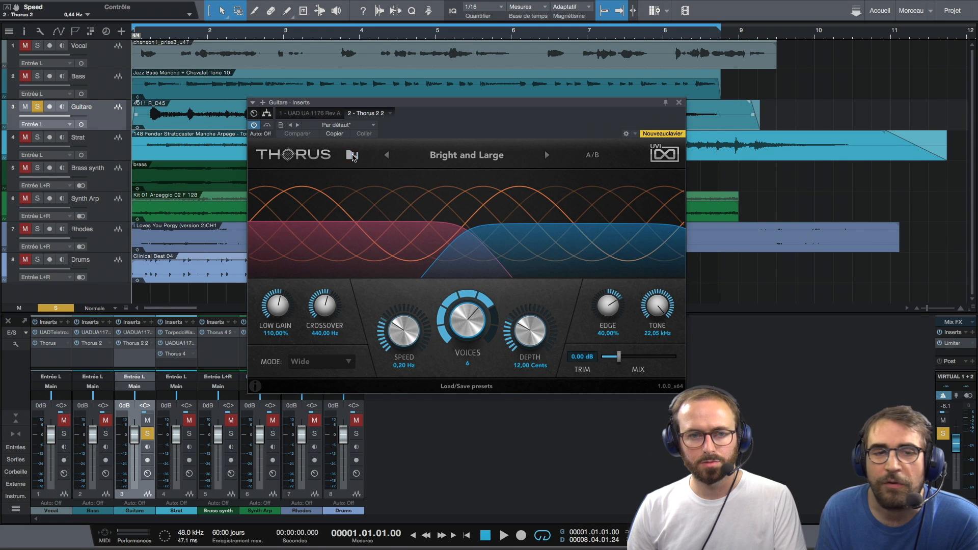
# Step: Load the factory guitar preset Bright and Large and compare the playing guitar with Thorus bypassed and active
pyautogui.click(353, 154)
pyautogui.moveTo(390, 229)
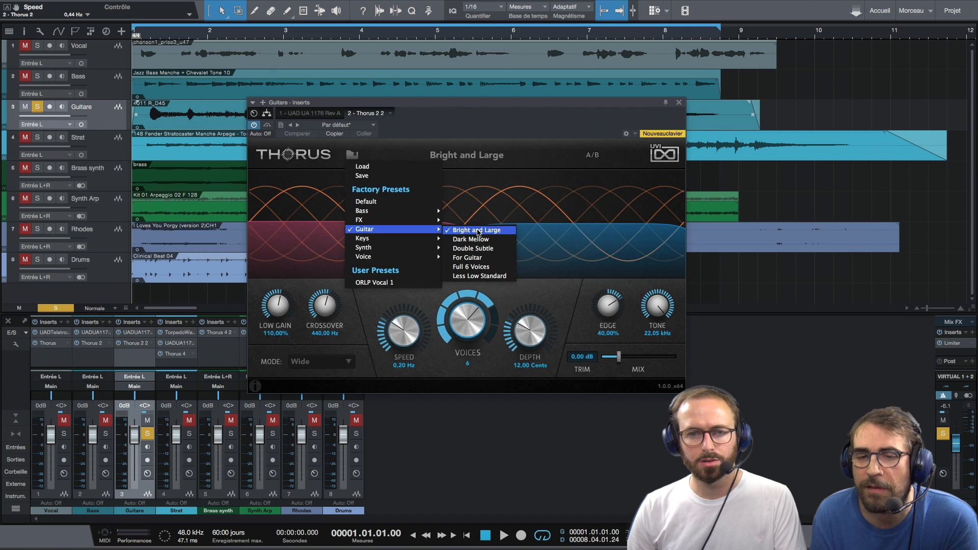
pyautogui.click(479, 229)
pyautogui.moveTo(577, 105); pyautogui.dragTo(579, 121)
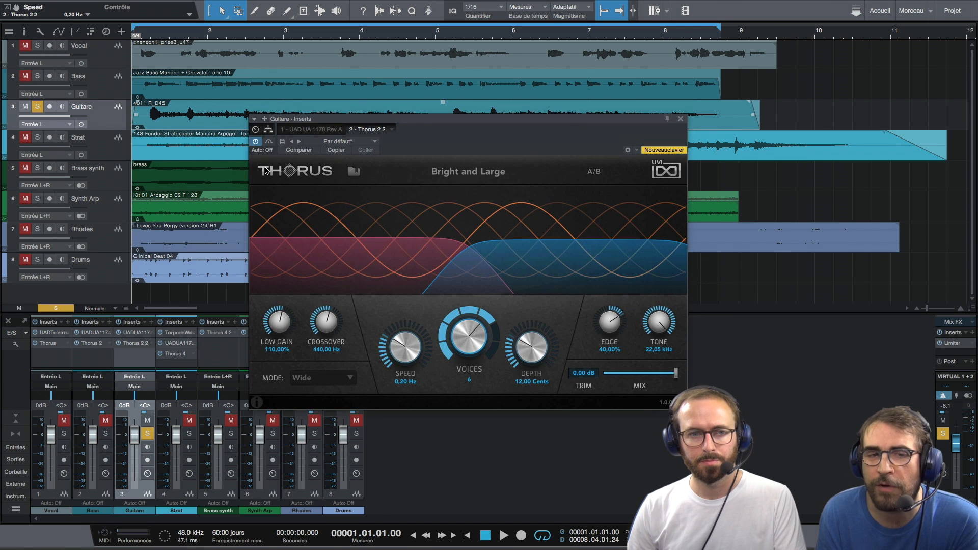
pyautogui.press('space')
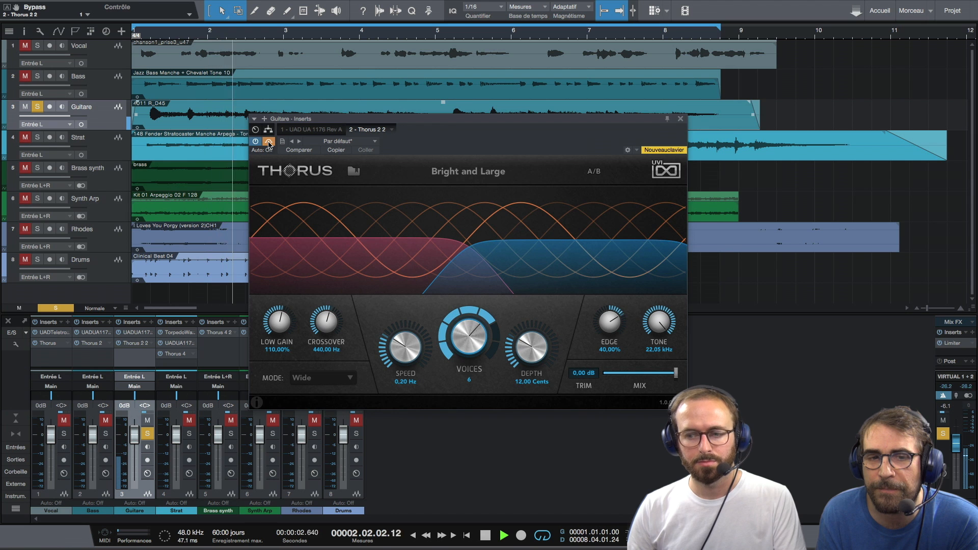
pyautogui.click(268, 142)
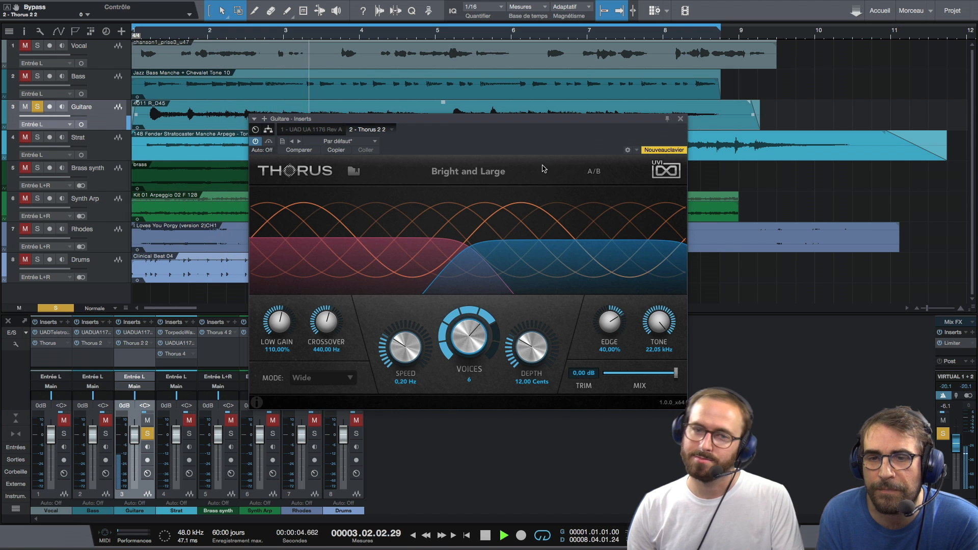
# Step: Lower the guitar's Thorus mix to 9% and set the playback loop to the length of the Guitare clip
pyautogui.moveTo(660, 377); pyautogui.dragTo(610, 383)
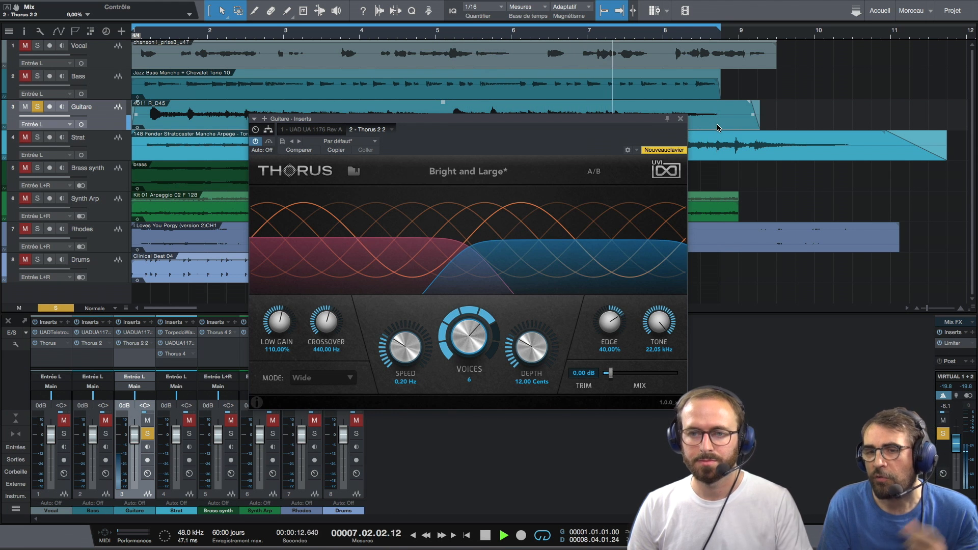
pyautogui.press('p')
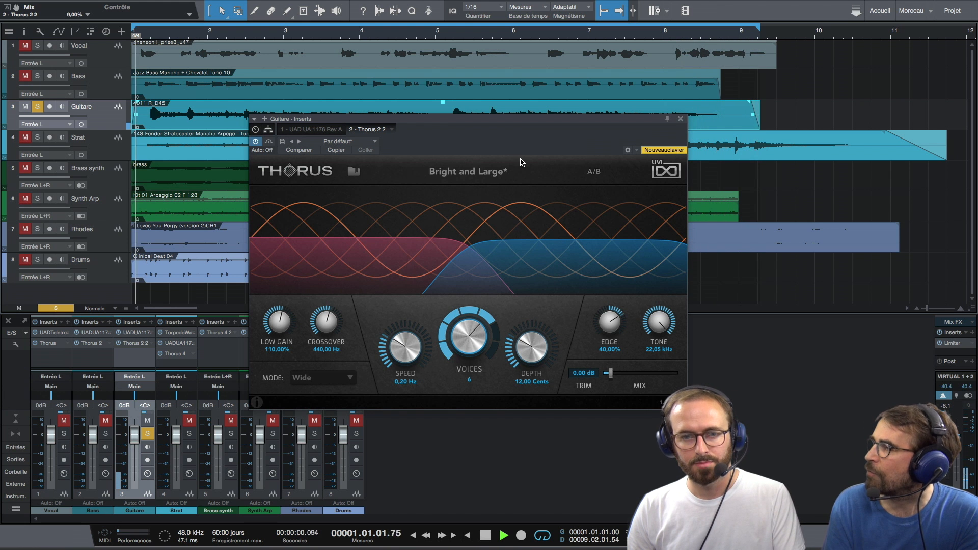
# Step: Audition the Dark Mellow preset on the guitar with the mix lowered to about 51%
pyautogui.click(548, 175)
pyautogui.click(548, 175)
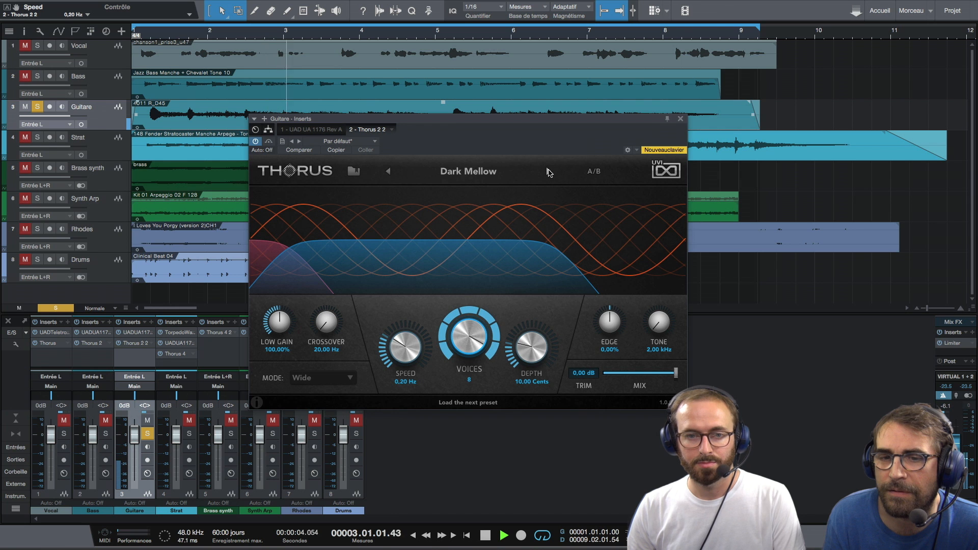
pyautogui.moveTo(676, 373); pyautogui.dragTo(667, 376)
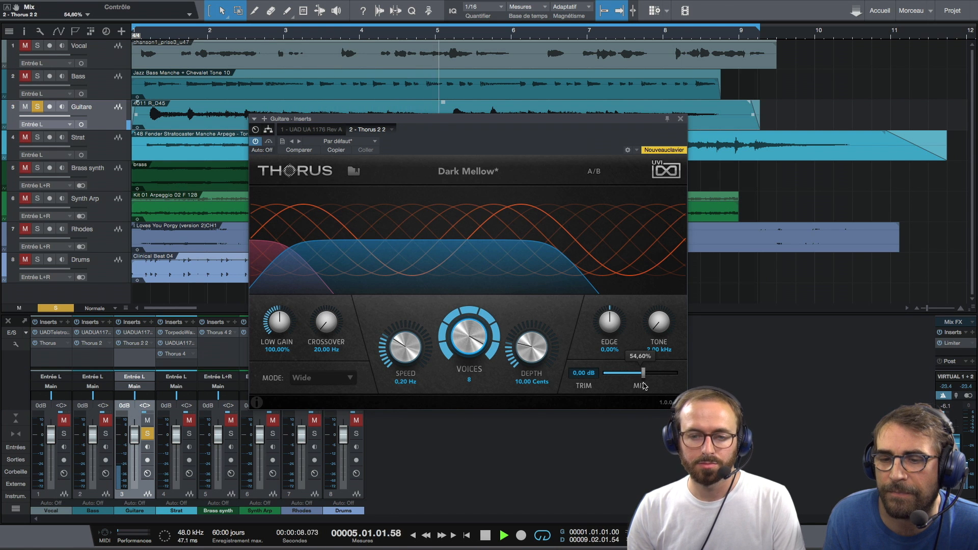
pyautogui.moveTo(612, 122); pyautogui.dragTo(612, 127)
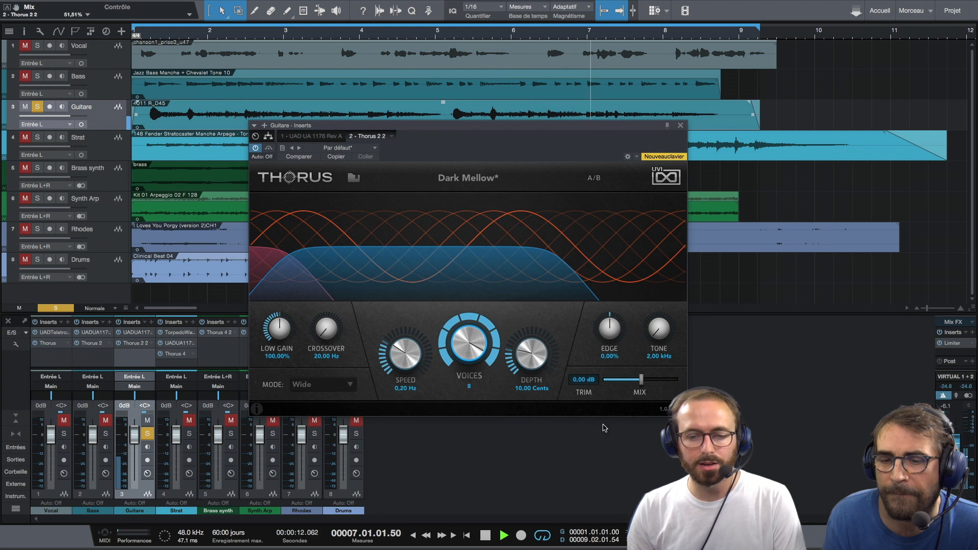
# Step: Audition the Double Subtle and For Guitar presets on the playing guitar
pyautogui.click(510, 182)
pyautogui.click(549, 178)
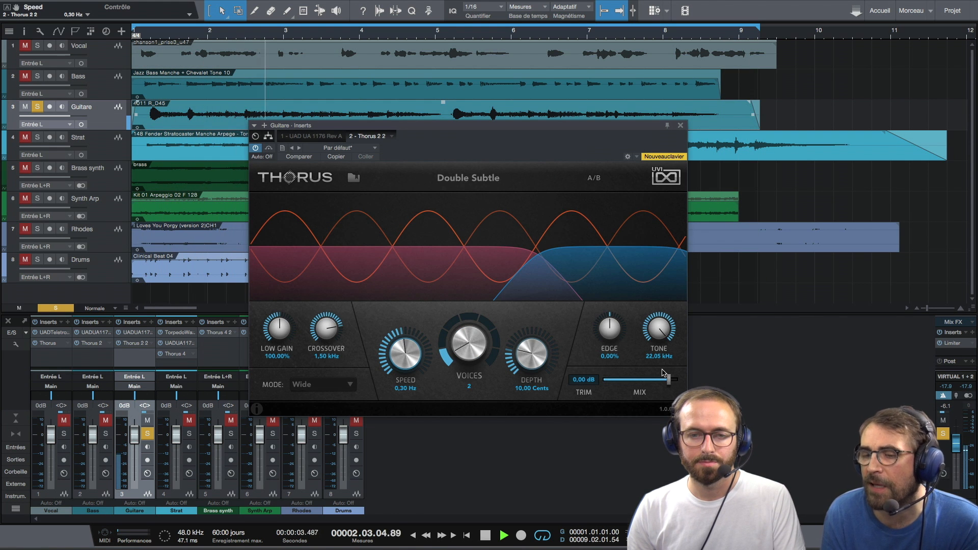
pyautogui.click(548, 179)
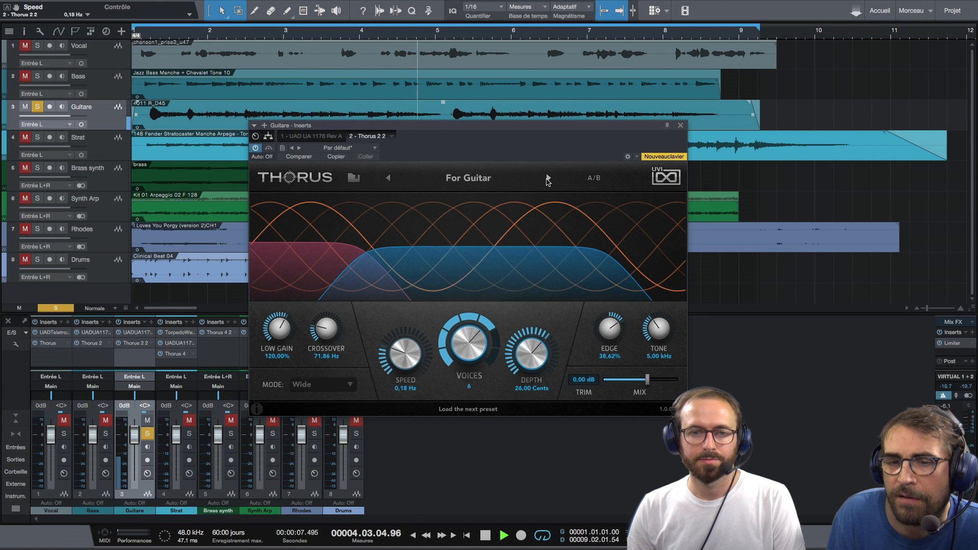
# Step: Lower the mix of the For Guitar preset, bypass Thorus for comparison and restart playback from the beginning
pyautogui.moveTo(653, 387)
pyautogui.moveTo(648, 383); pyautogui.dragTo(622, 384)
pyautogui.click(269, 149)
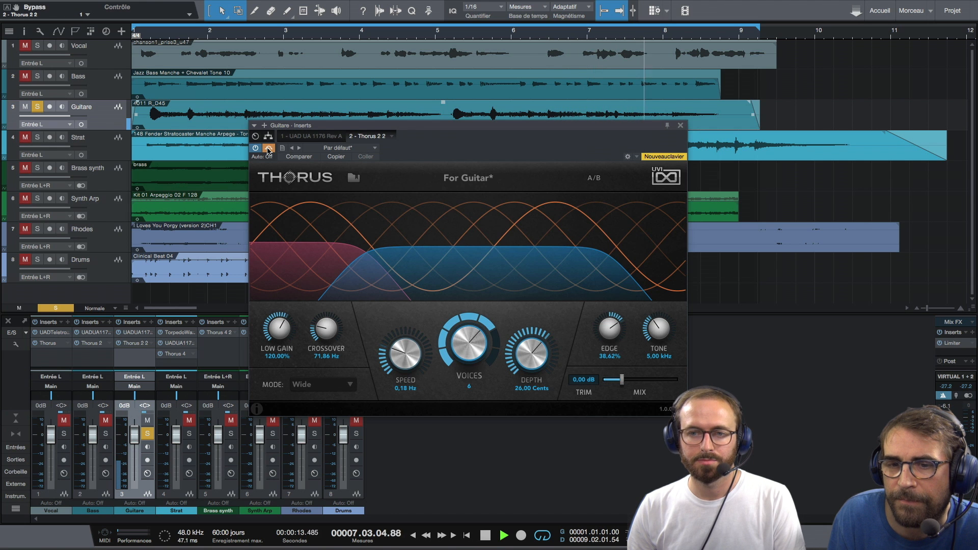
pyautogui.press('space')
pyautogui.press('space')
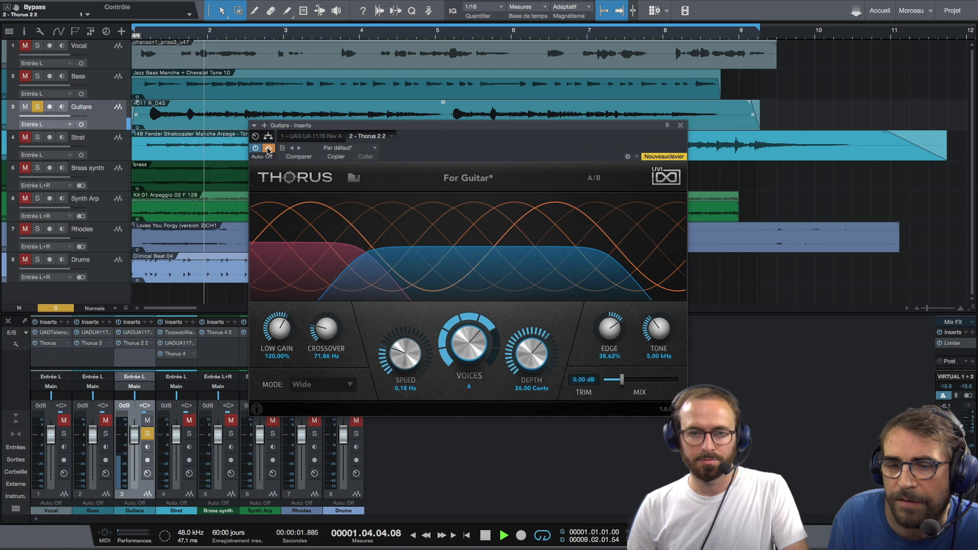
# Step: Audition the Full 6 Voices preset on the playing guitar with Thorus active
pyautogui.click(530, 176)
pyautogui.click(548, 179)
pyautogui.click(548, 178)
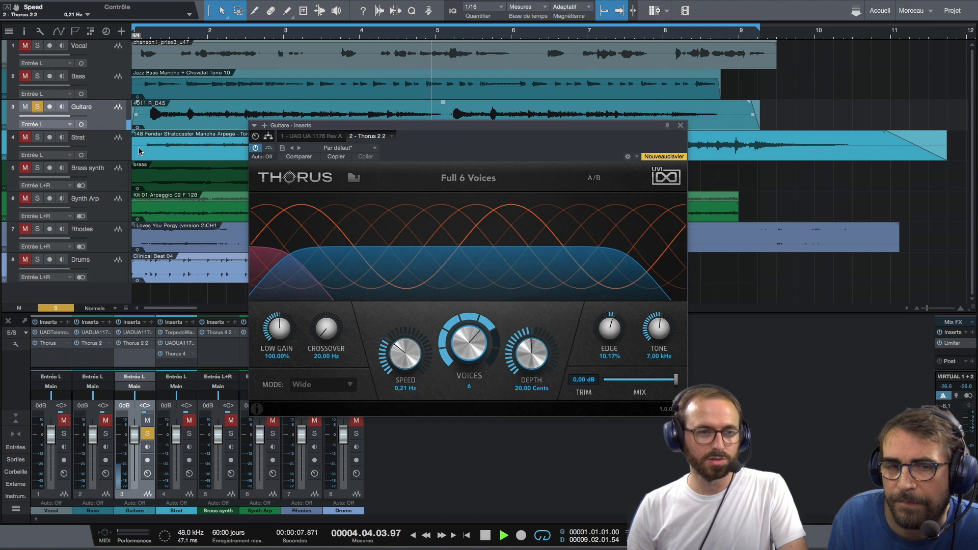
# Step: Solo the Strat track, bring up its Thorus insert and return the playhead to the start
pyautogui.click(101, 153)
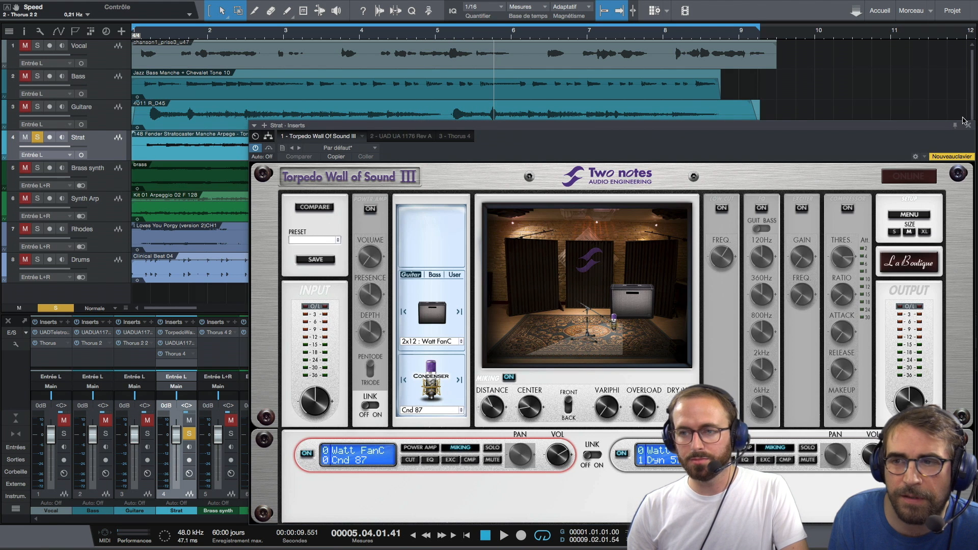
pyautogui.click(427, 138)
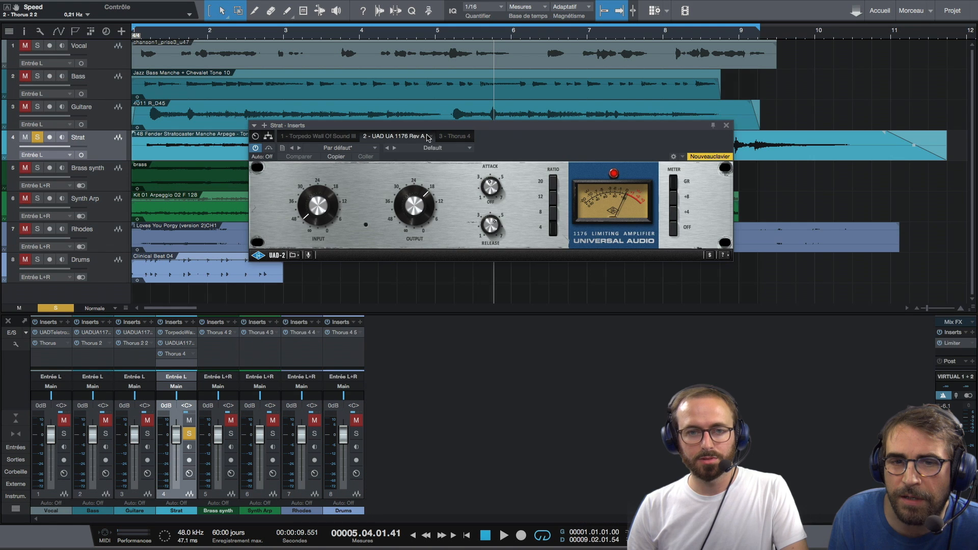
pyautogui.click(456, 136)
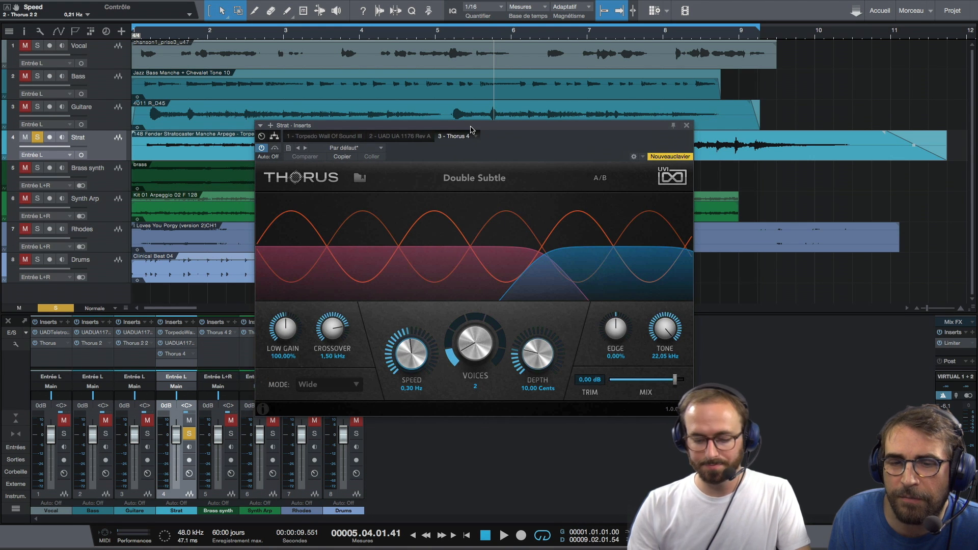
pyautogui.press('Home')
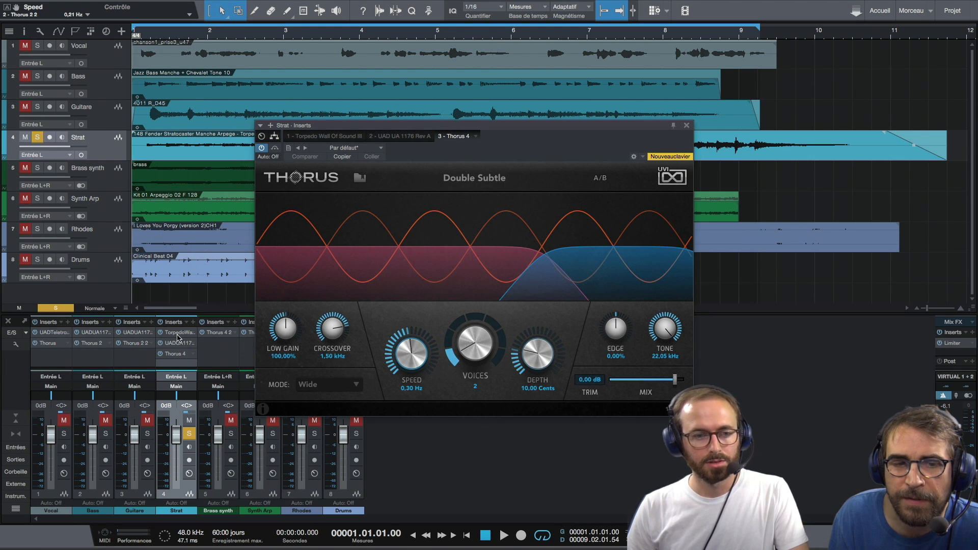
# Step: Play the Strat, deactivate its Torpedo Wall of Sound insert and resume playback with the Thorus insert shown
pyautogui.press('space')
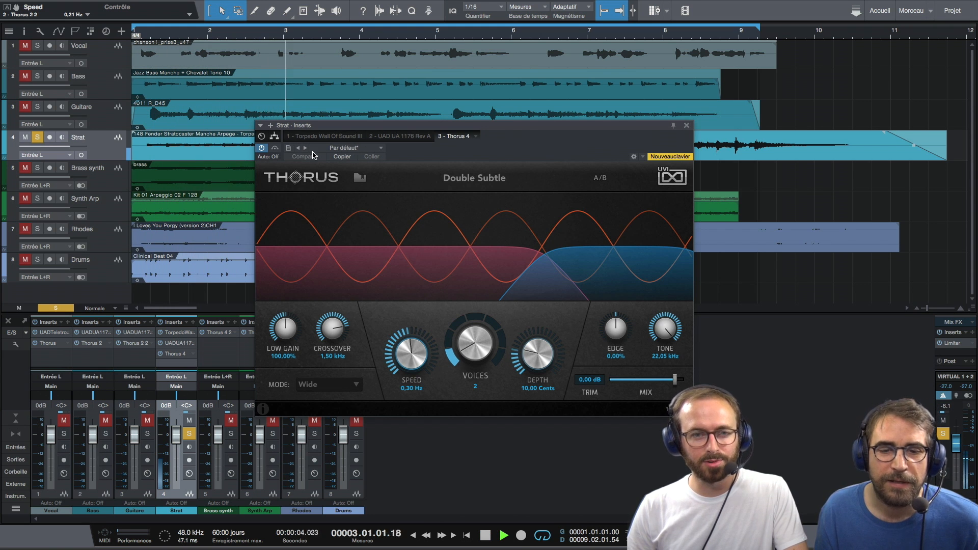
pyautogui.press('space')
pyautogui.click(345, 137)
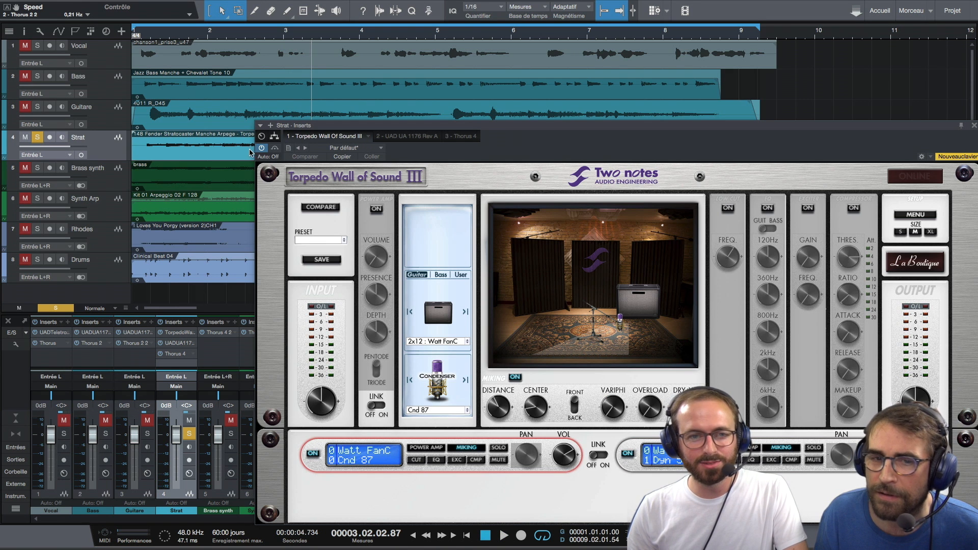
pyautogui.press('space')
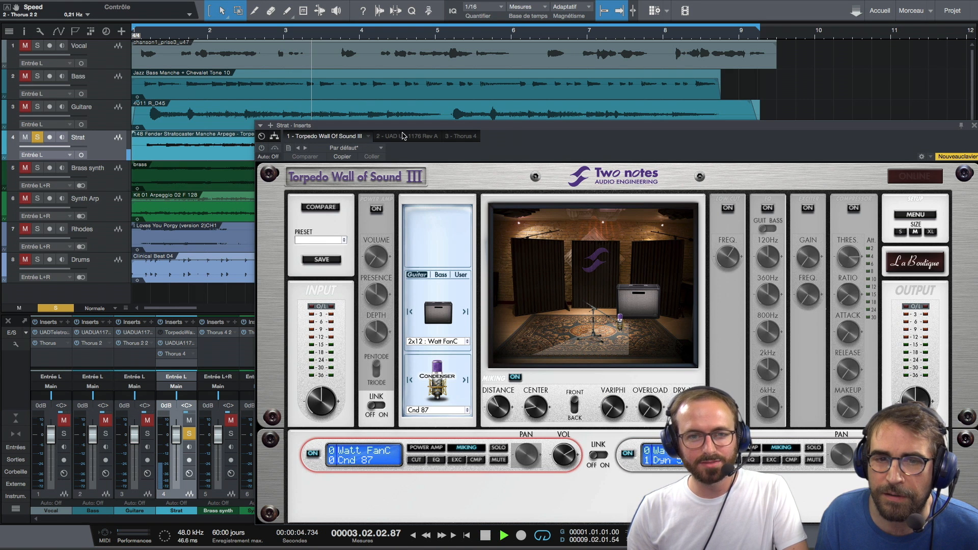
pyautogui.click(461, 136)
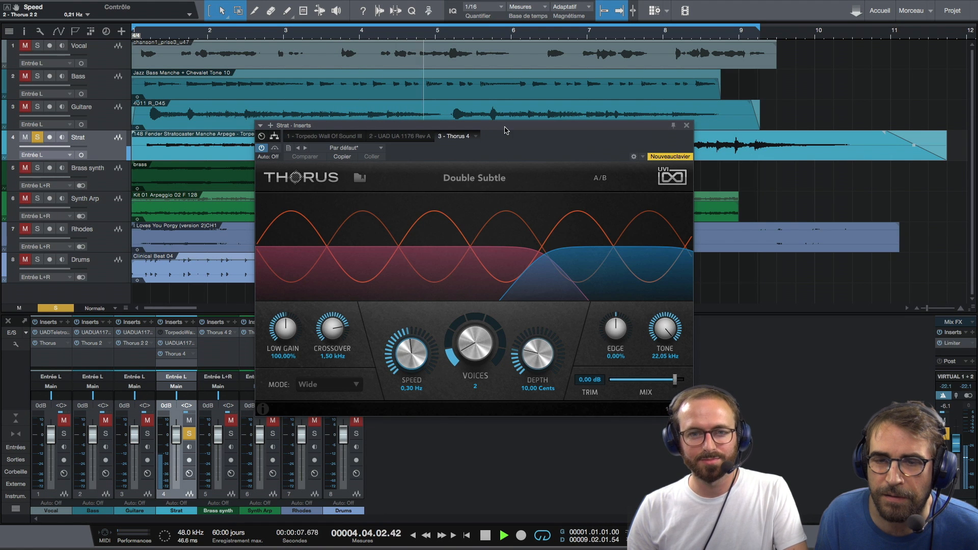
# Step: Audition the Bright and Large and Dark Mellow guitar presets on the playing Strat
pyautogui.click(359, 178)
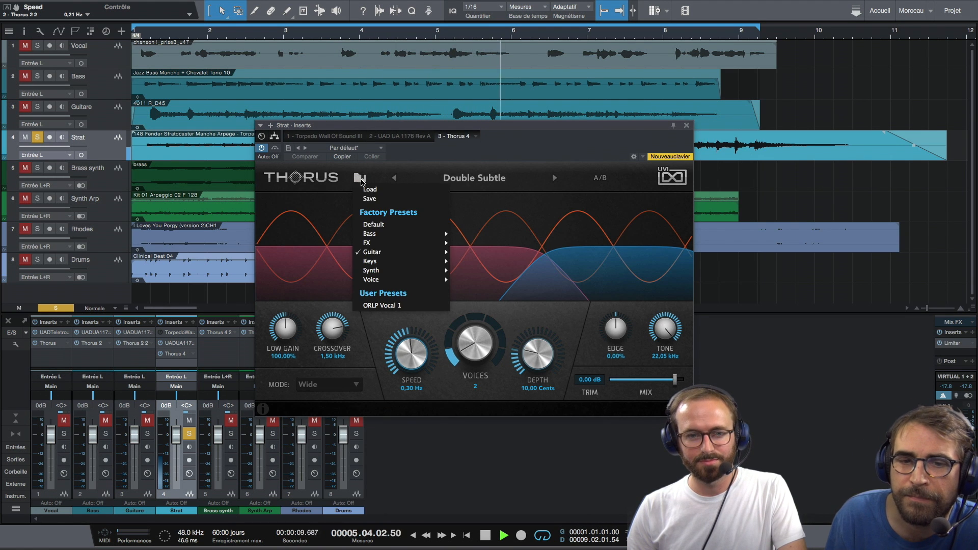
pyautogui.moveTo(380, 252)
pyautogui.click(474, 251)
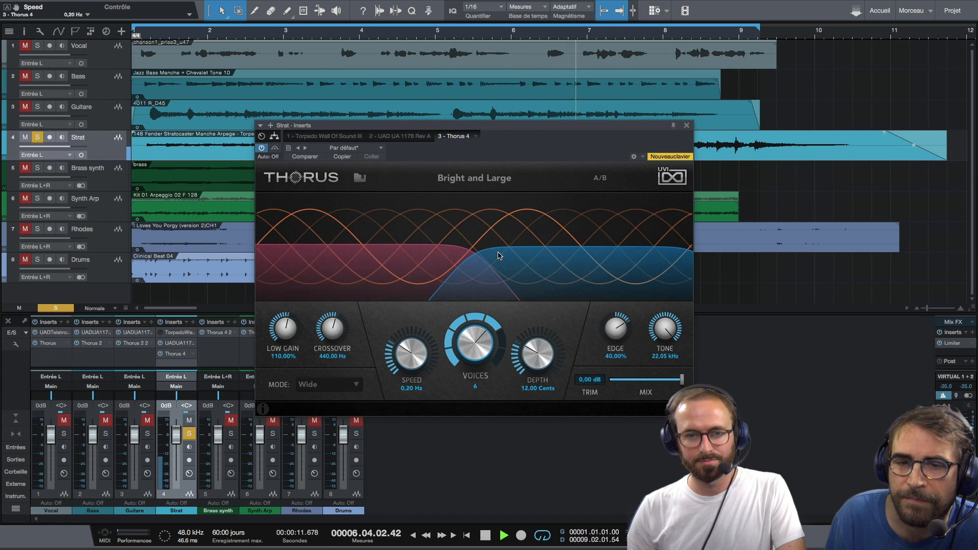
pyautogui.moveTo(554, 180)
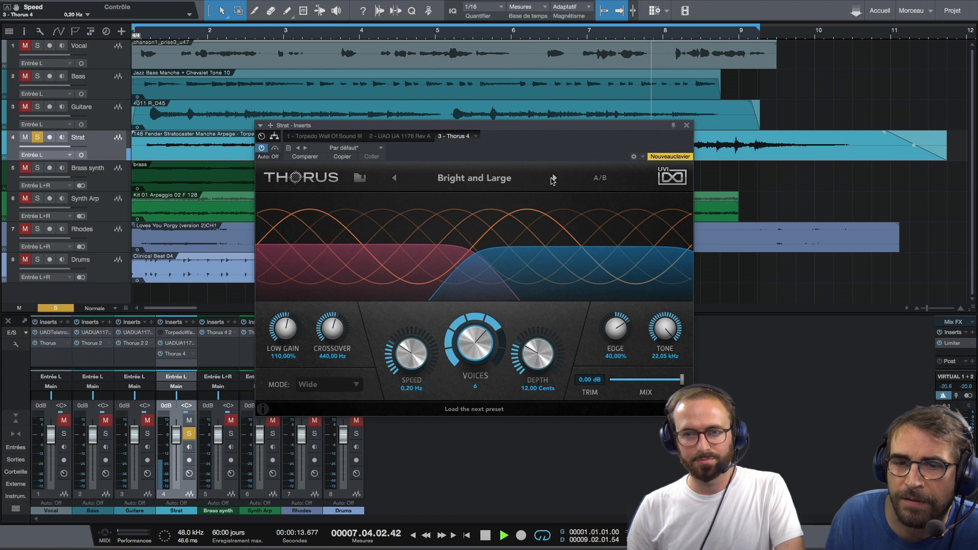
pyautogui.click(554, 178)
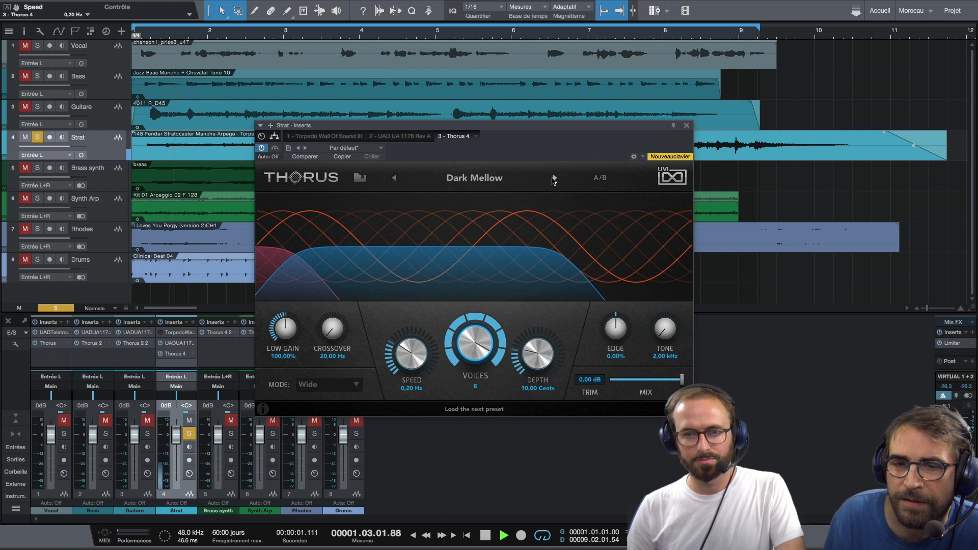
# Step: Set the playback loop to the Strat clip's length and compare Dark Mellow with Thorus bypassed and active
pyautogui.press('p')
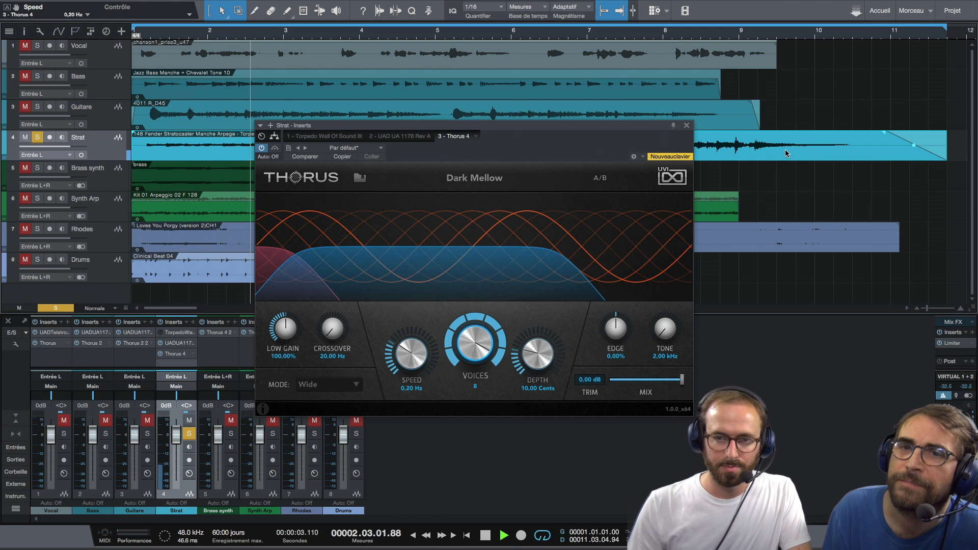
pyautogui.click(274, 150)
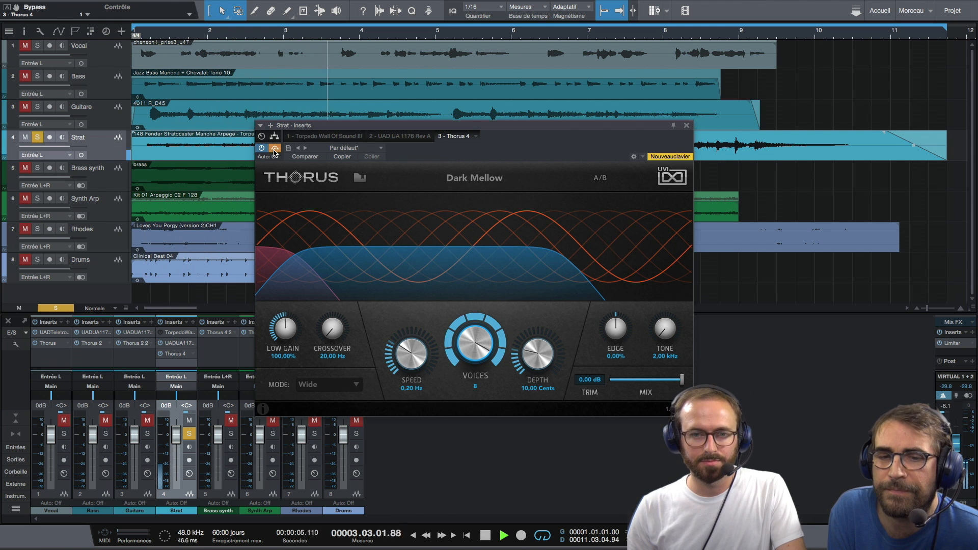
pyautogui.click(274, 150)
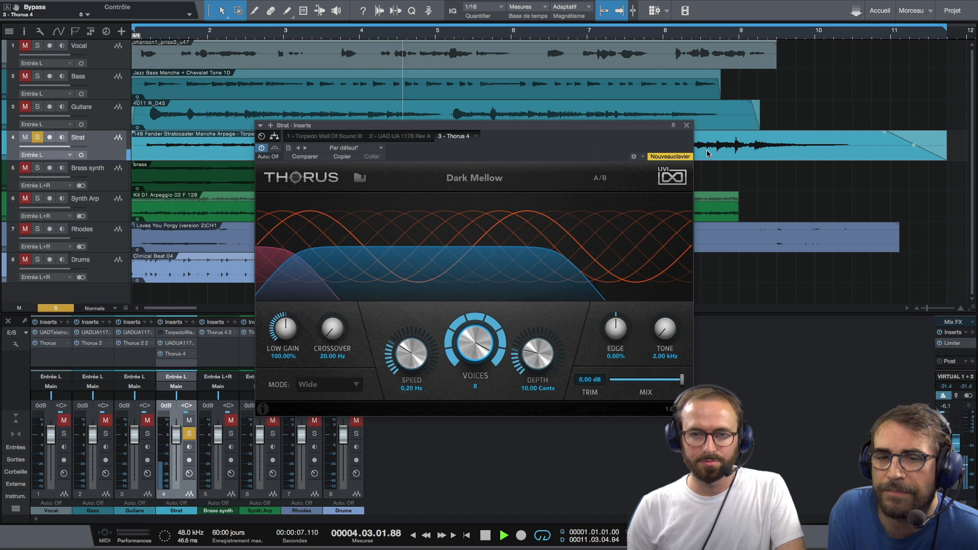
# Step: Audition the Double Subtle, For Guitar and Full 6 Voices presets on the Strat, stop playback and close its Thorus window
pyautogui.click(528, 187)
pyautogui.click(554, 179)
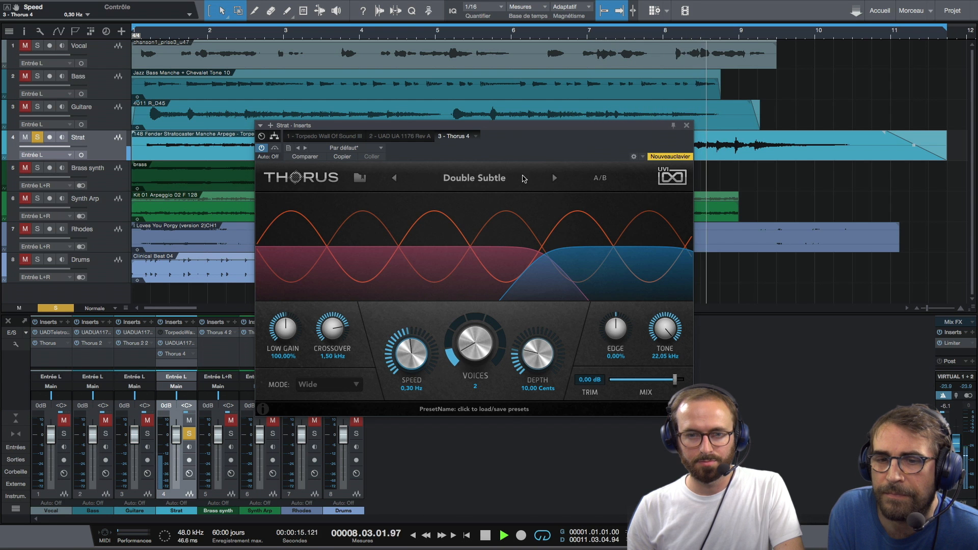
pyautogui.click(554, 178)
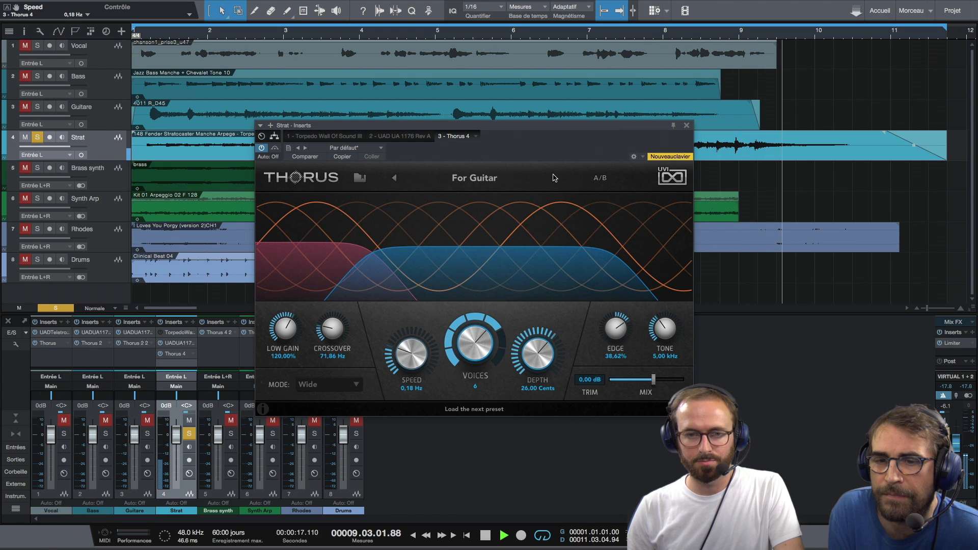
pyautogui.press(',')
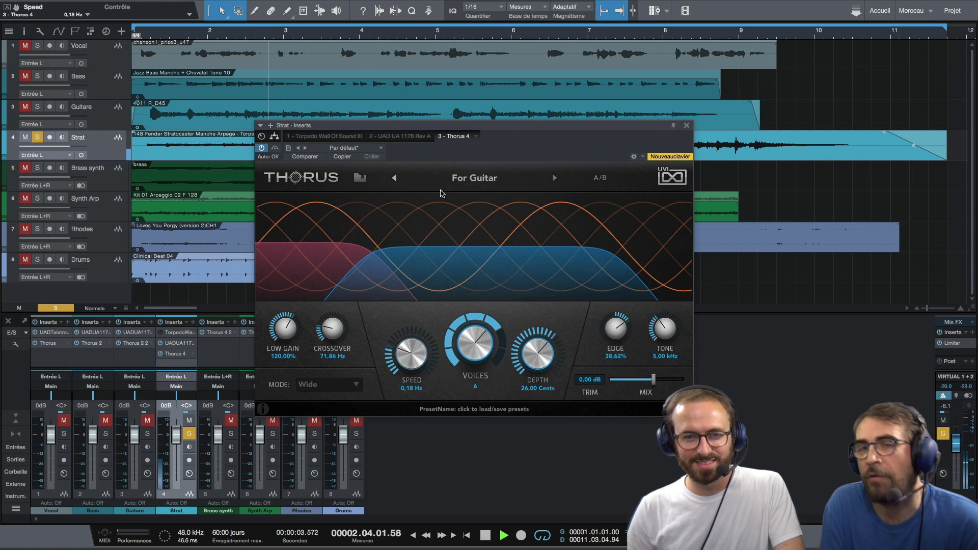
pyautogui.click(559, 179)
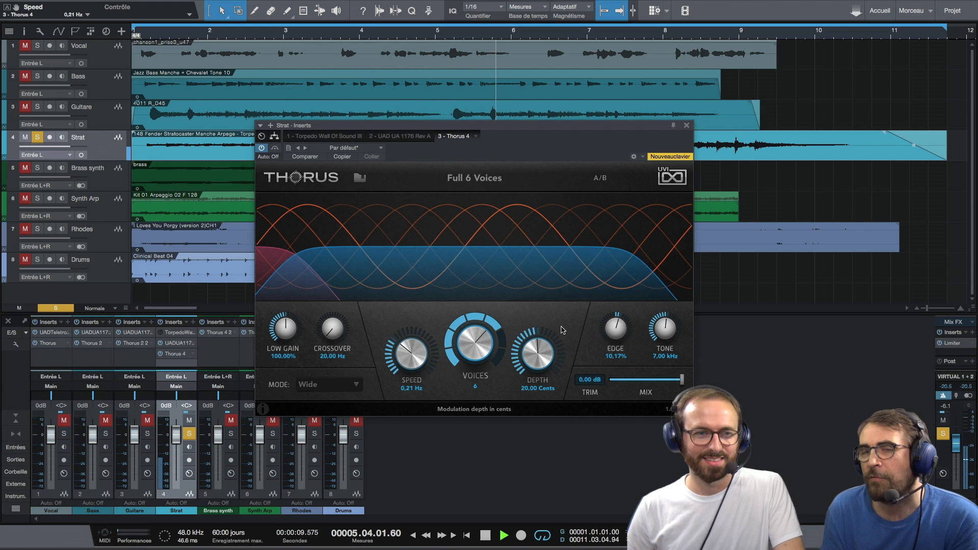
pyautogui.press('space')
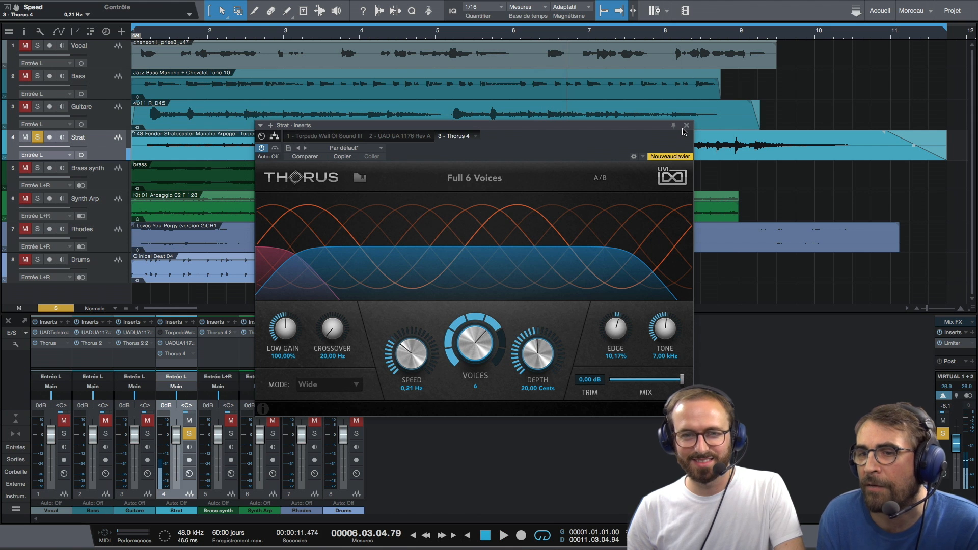
pyautogui.click(687, 126)
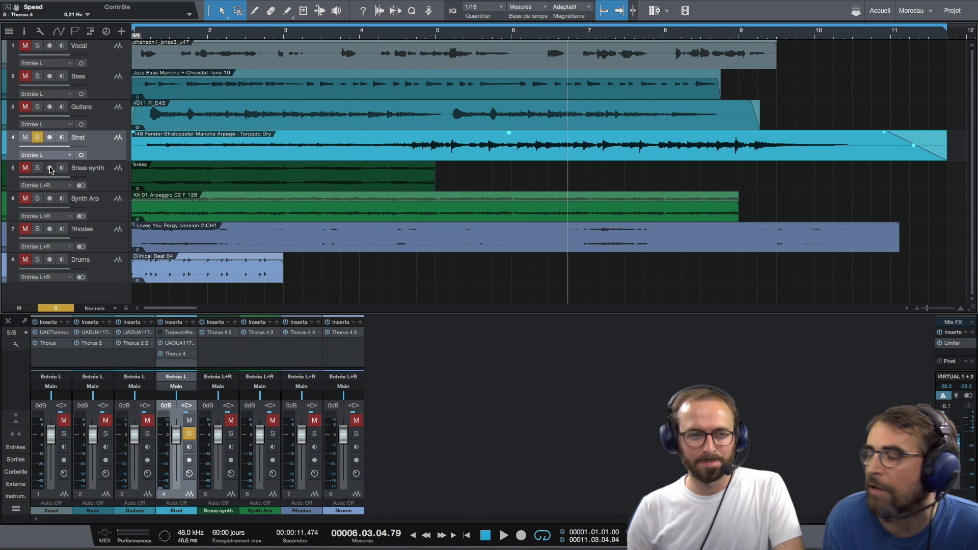
# Step: Solo the Brass synth track, return the playhead to the start and bring up its Thorus insert
pyautogui.click(106, 186)
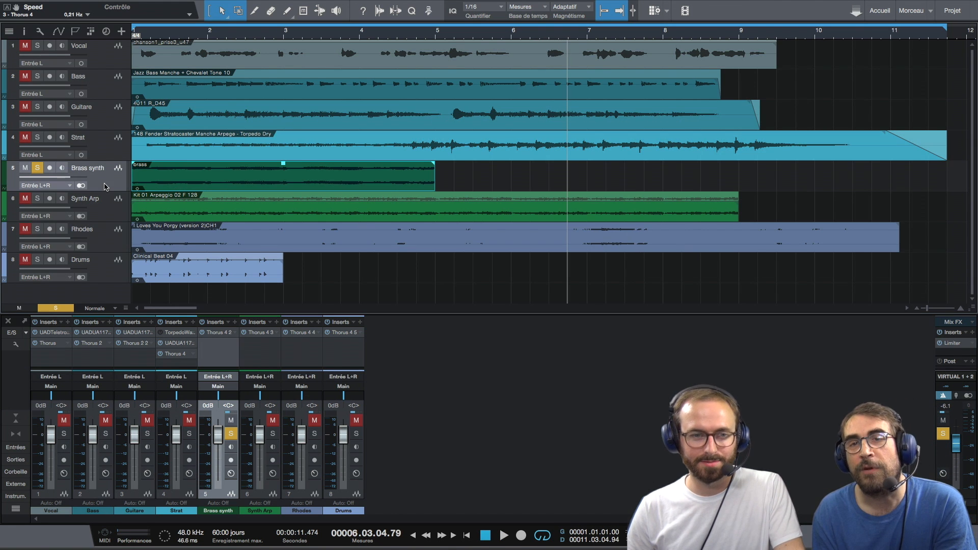
pyautogui.press('Home')
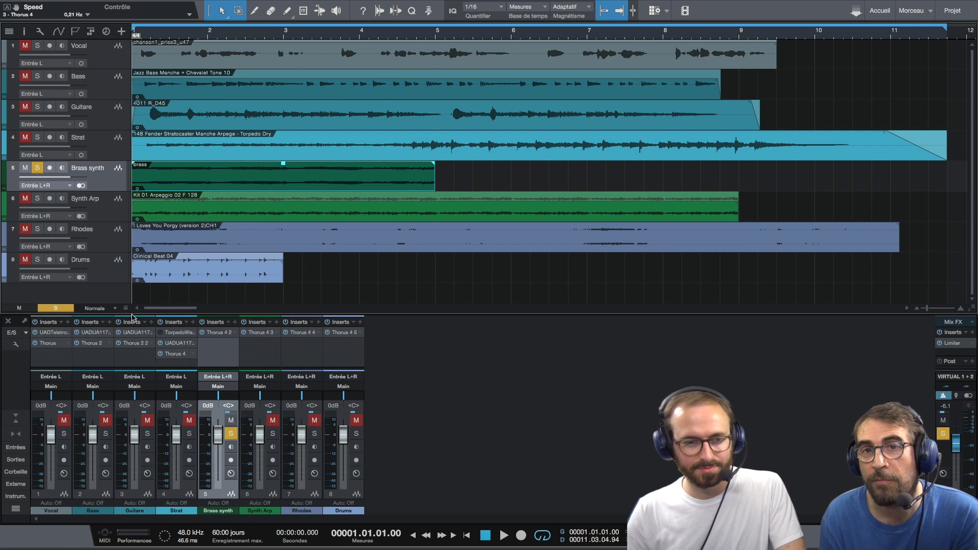
pyautogui.click(223, 333)
pyautogui.moveTo(489, 129); pyautogui.dragTo(604, 195)
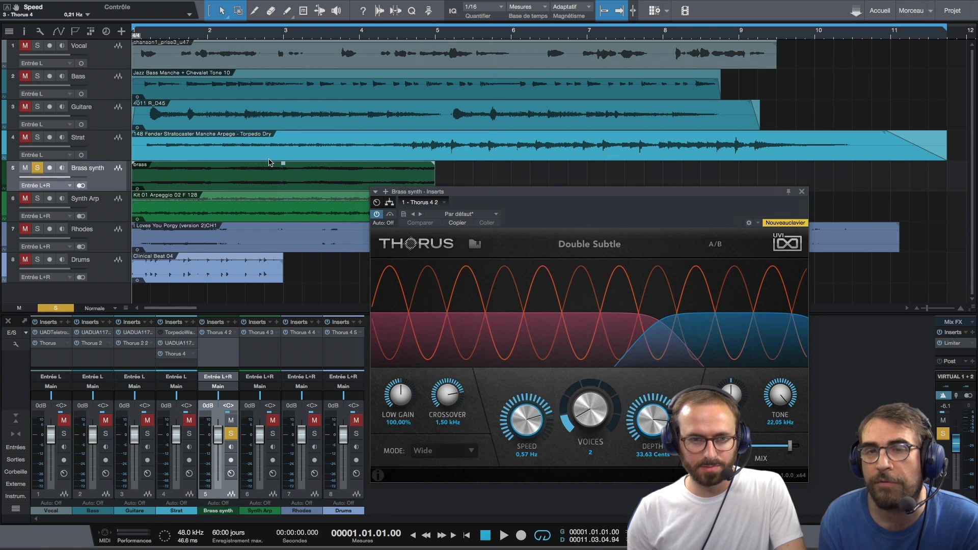
# Step: Set the playback loop to the brass clip's length and reposition the Thorus window over the arrangement
pyautogui.click(255, 183)
pyautogui.press('p')
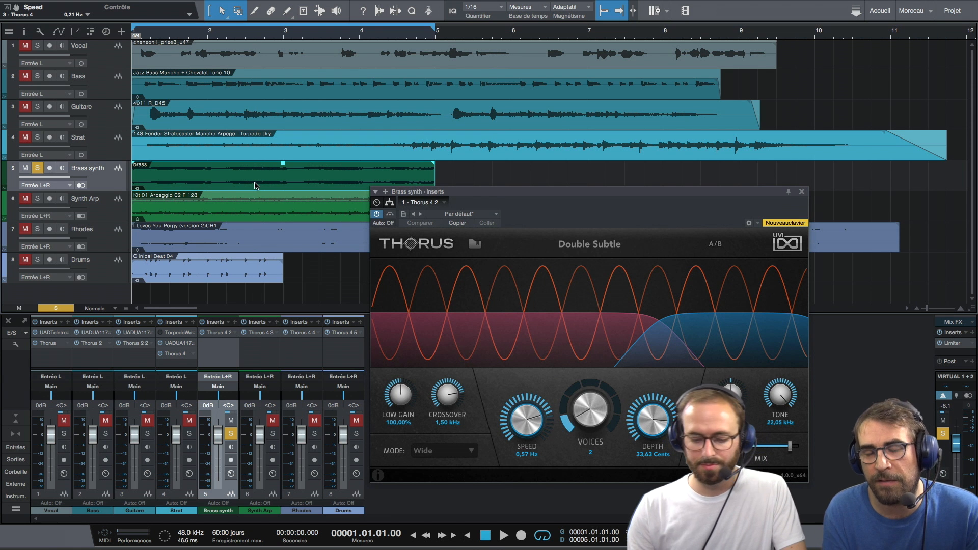
pyautogui.moveTo(470, 195); pyautogui.dragTo(380, 146)
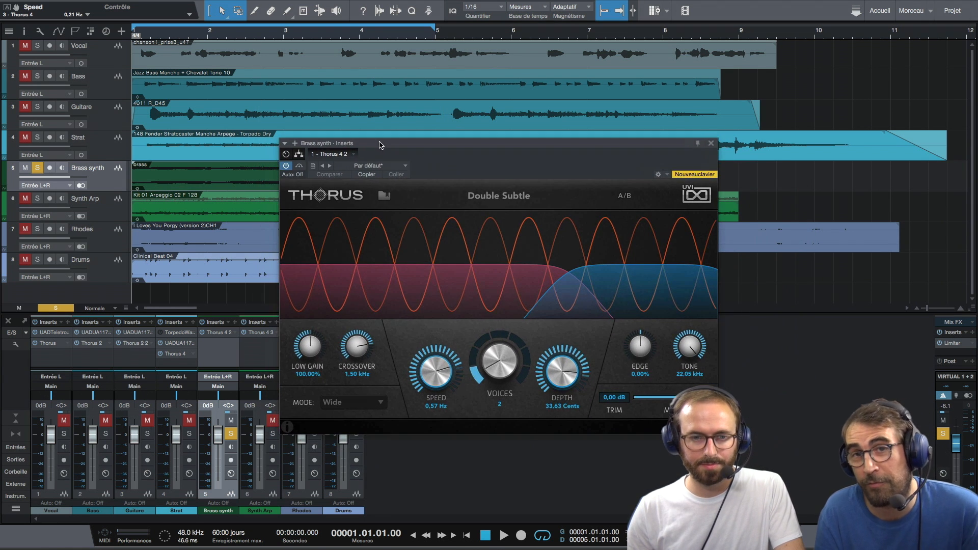
# Step: Bypass Thorus on the Brass synth track and briefly play the dry brass
pyautogui.click(384, 196)
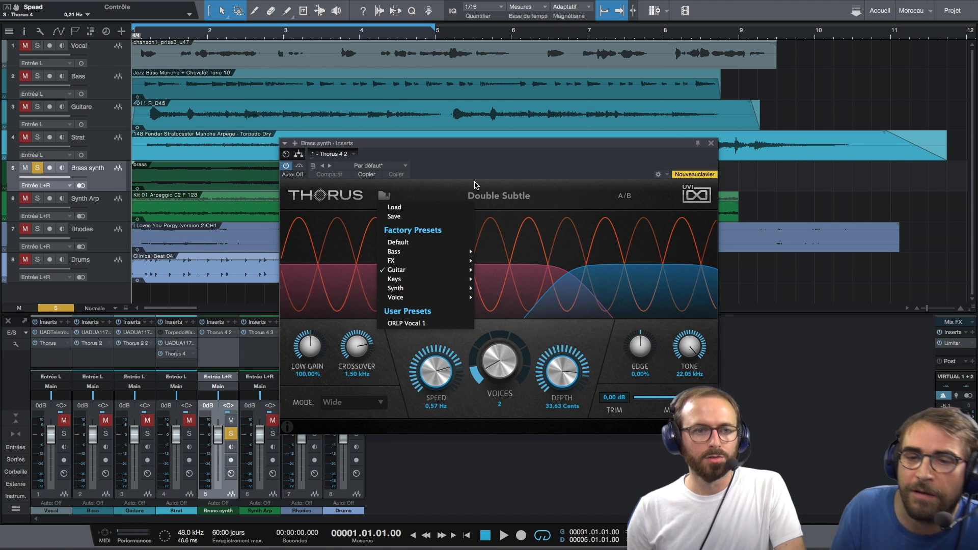
pyautogui.click(518, 164)
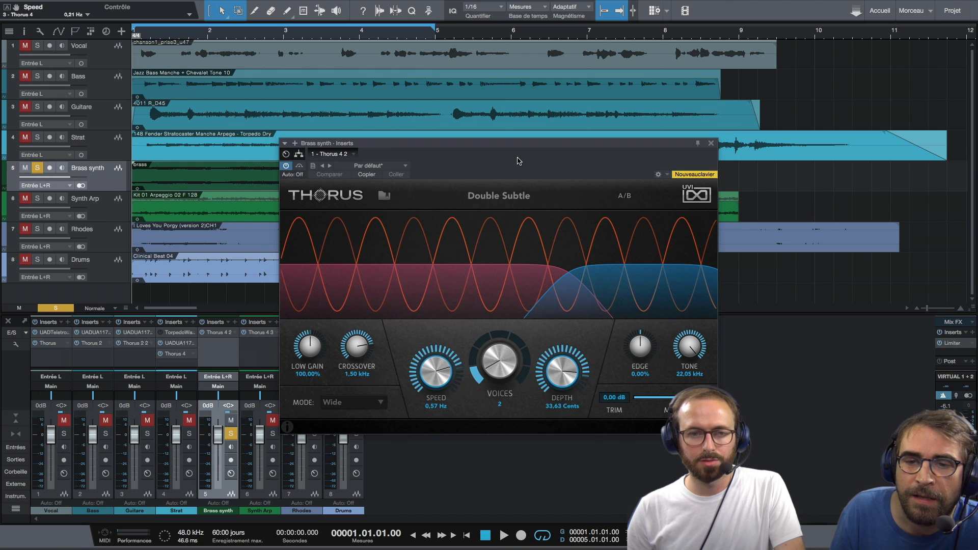
pyautogui.click(299, 167)
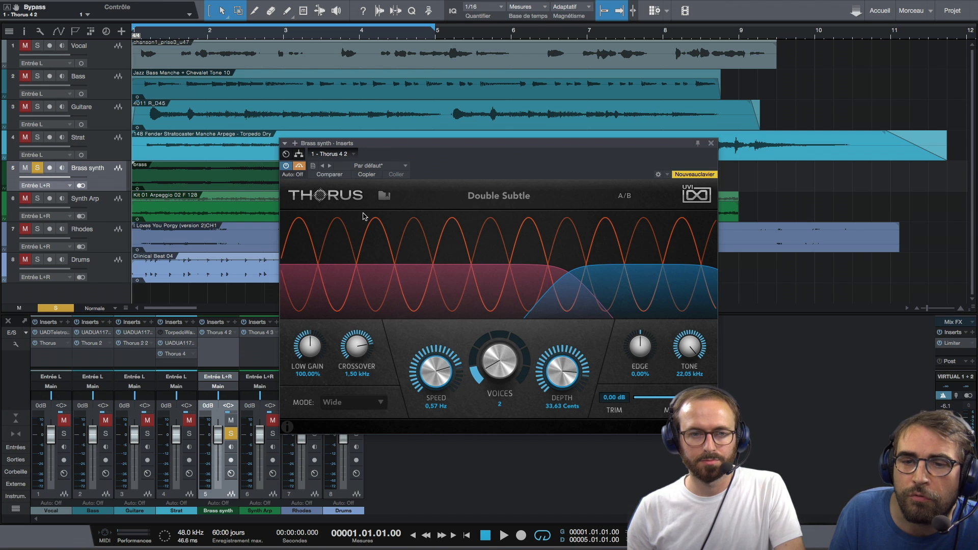
pyautogui.press('space')
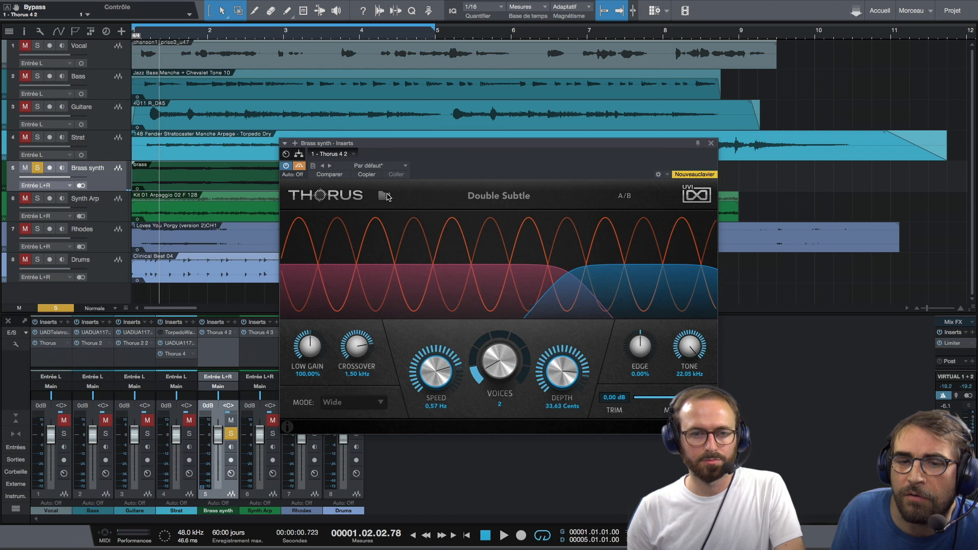
# Step: Load the For Synth factory preset and compare the looping brass with Thorus bypassed and active
pyautogui.click(385, 196)
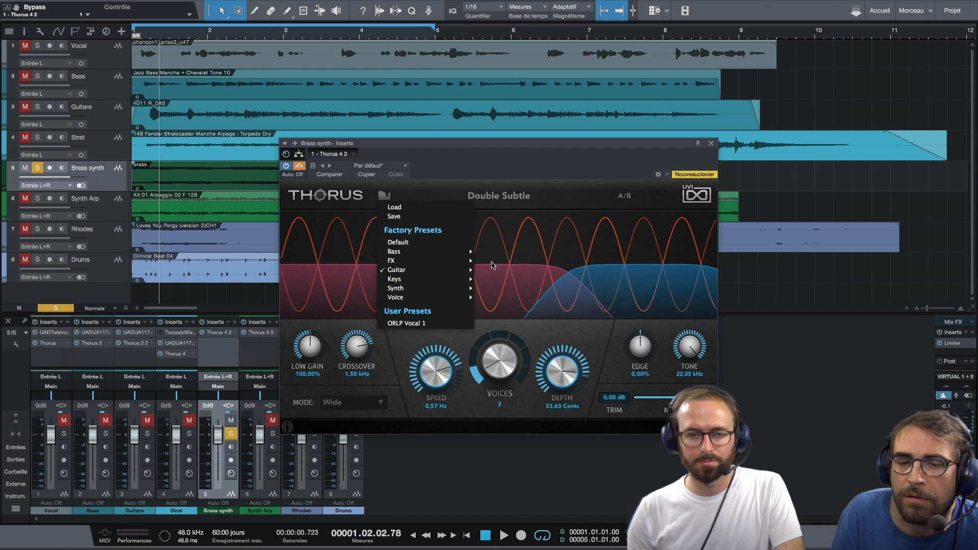
pyautogui.moveTo(461, 289)
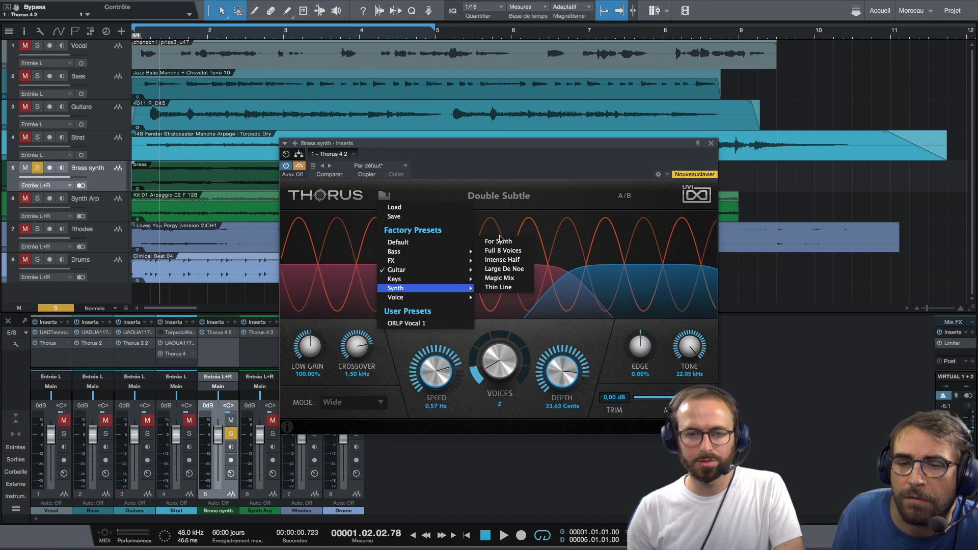
pyautogui.click(499, 240)
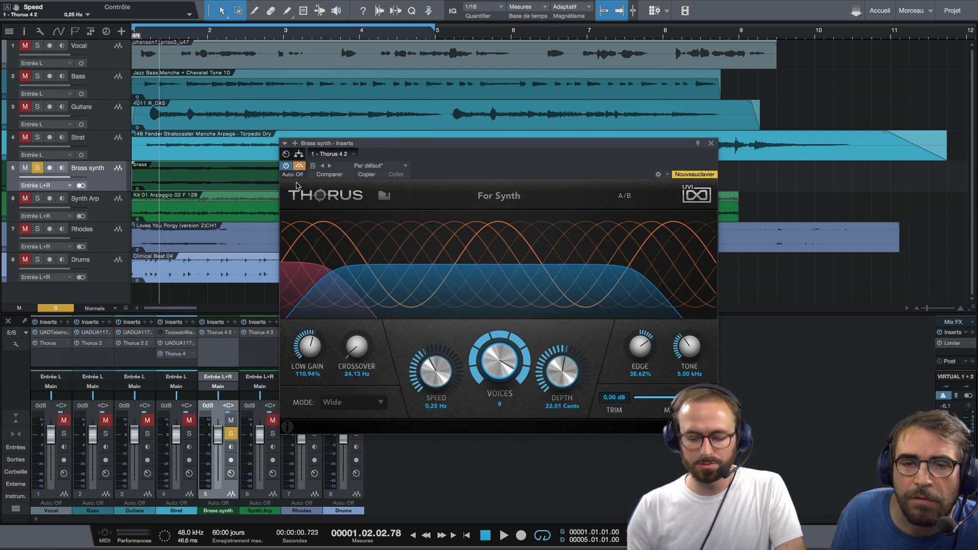
pyautogui.press('space')
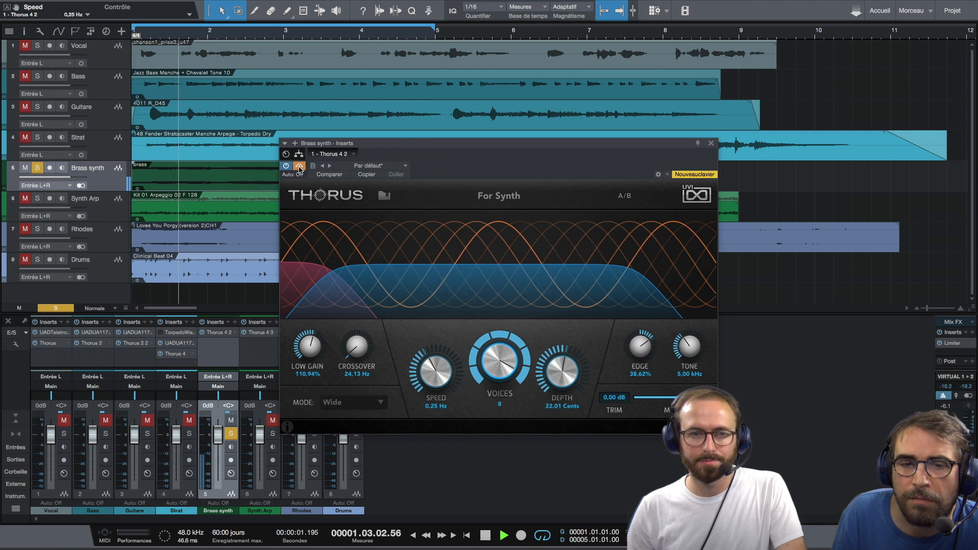
pyautogui.click(299, 166)
pyautogui.moveTo(376, 150); pyautogui.dragTo(387, 162)
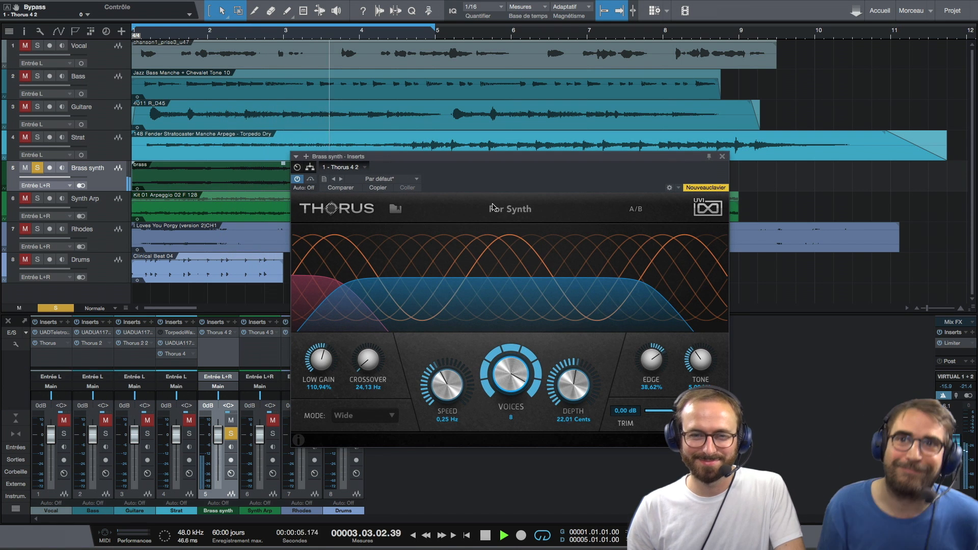
# Step: Compare the Full 8 Voices preset with Thorus bypassed and active on the brass, and audition Intense Half
pyautogui.click(571, 211)
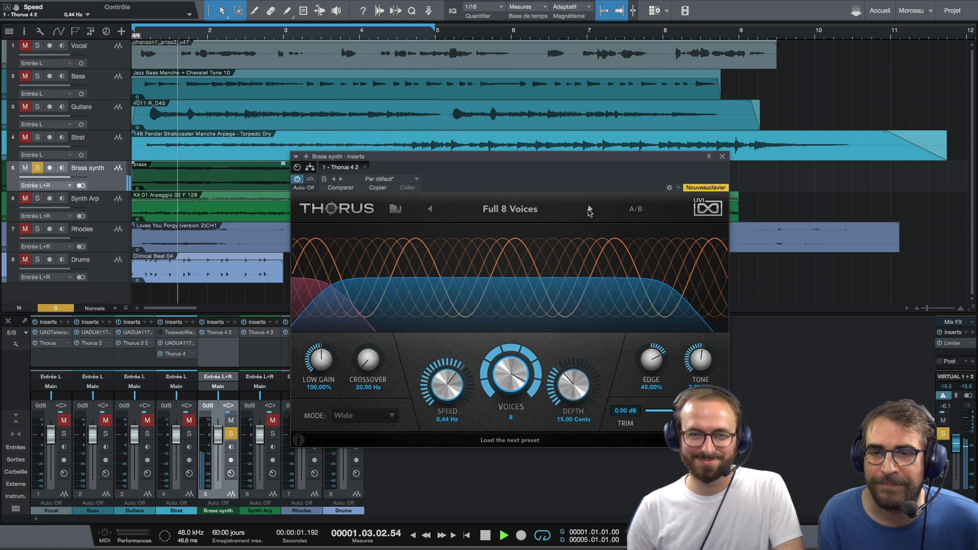
pyautogui.click(311, 179)
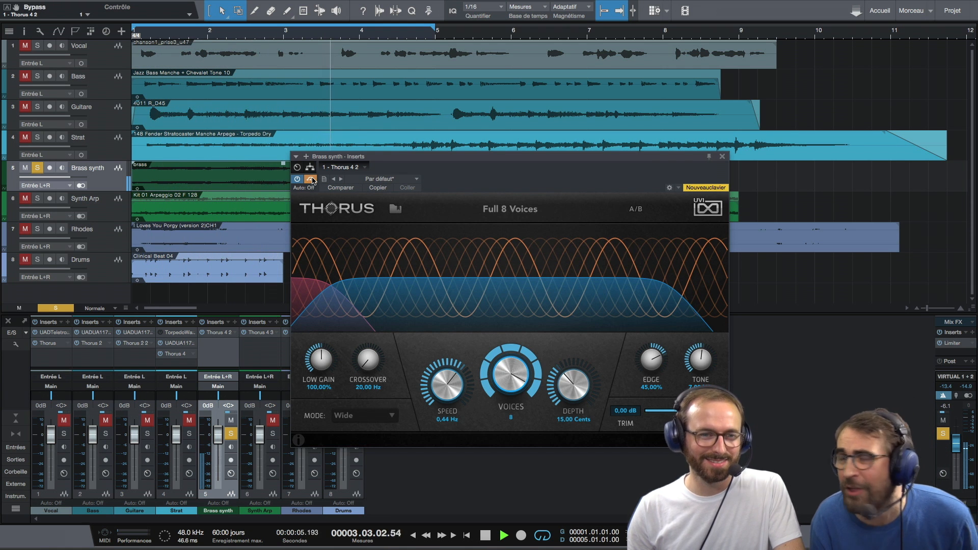
pyautogui.click(564, 204)
pyautogui.click(589, 210)
pyautogui.click(590, 210)
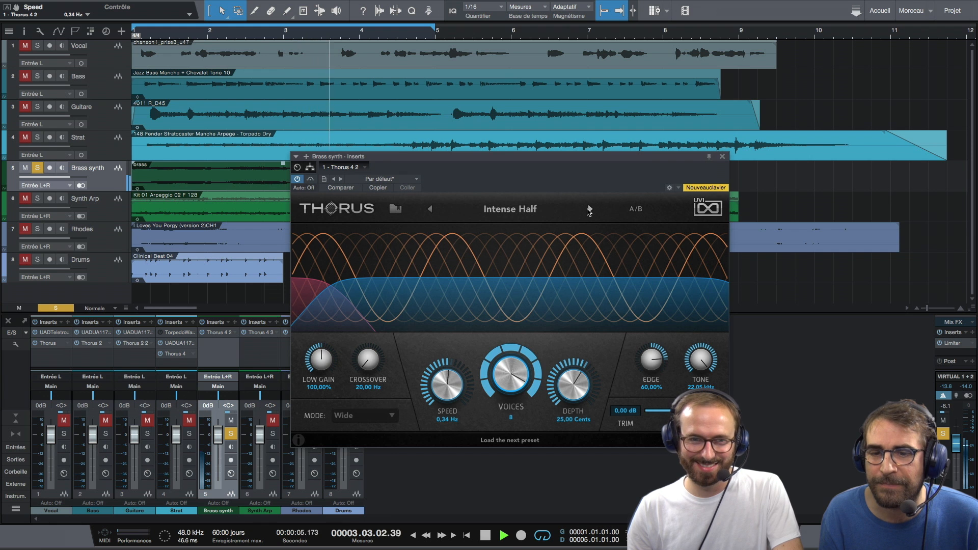
# Step: Audition the Large De Noe, Magic Mix and Thin Line synth presets on the looping brass
pyautogui.click(589, 211)
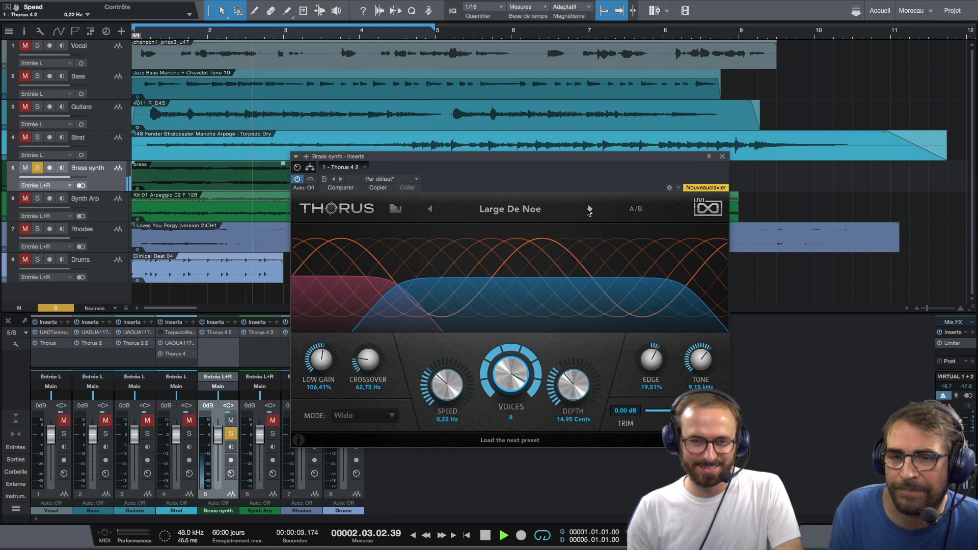
pyautogui.press('space')
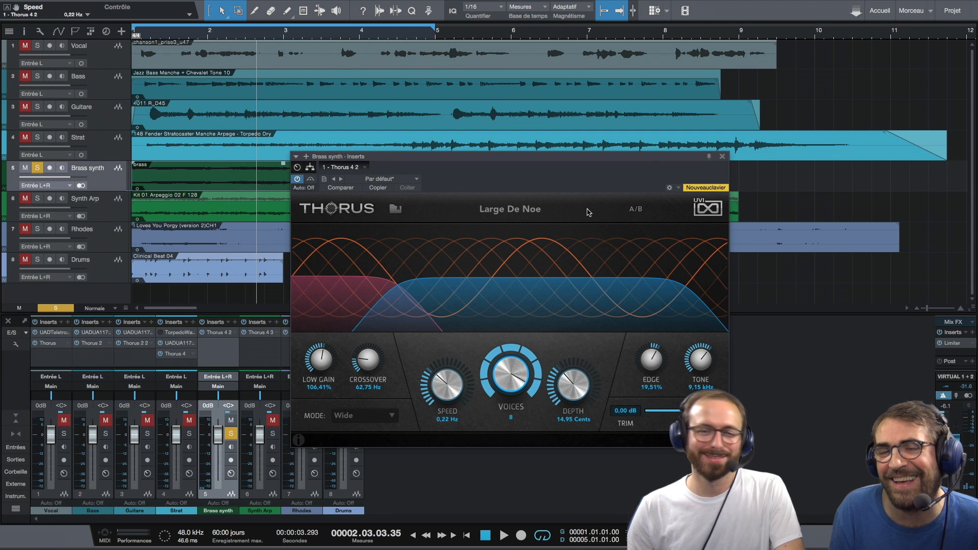
pyautogui.press('space')
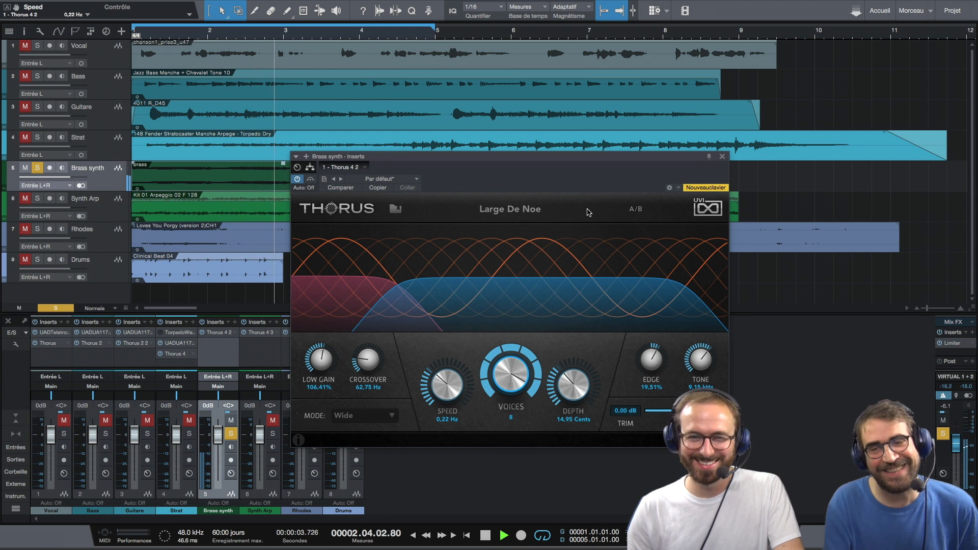
pyautogui.click(589, 213)
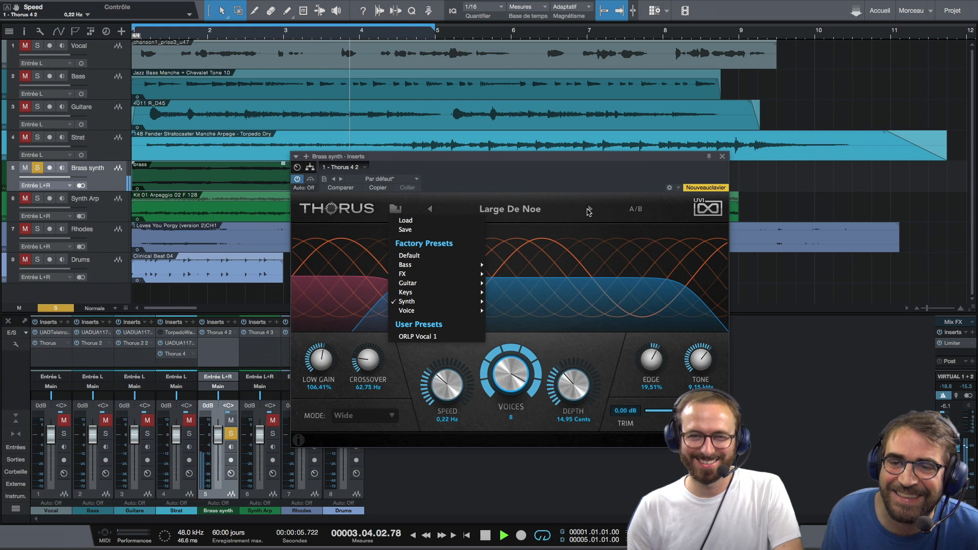
pyautogui.click(590, 211)
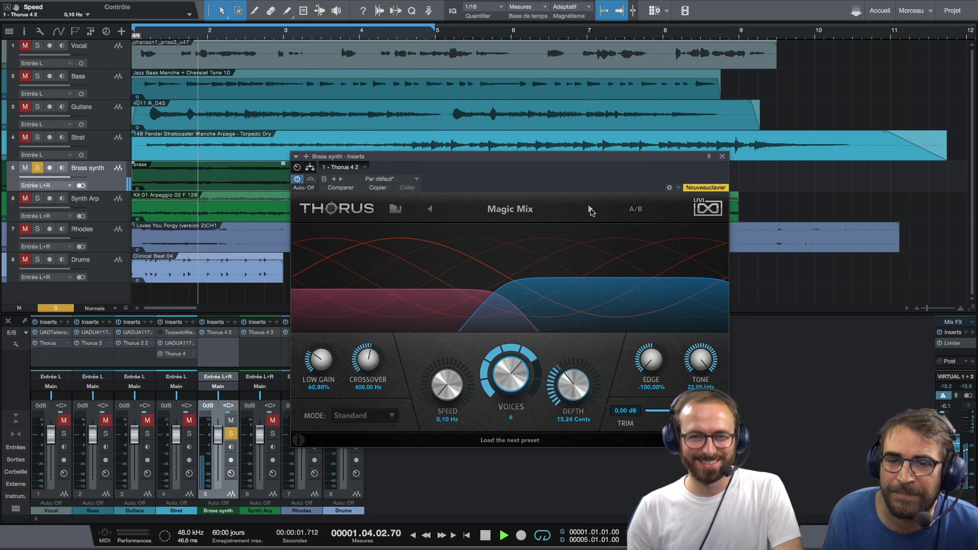
pyautogui.click(589, 212)
pyautogui.click(396, 209)
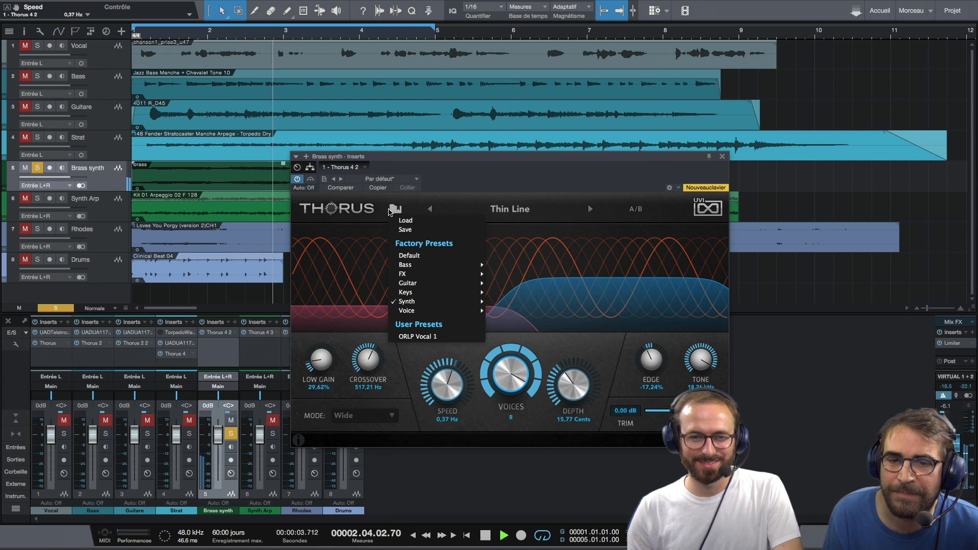
pyautogui.click(455, 201)
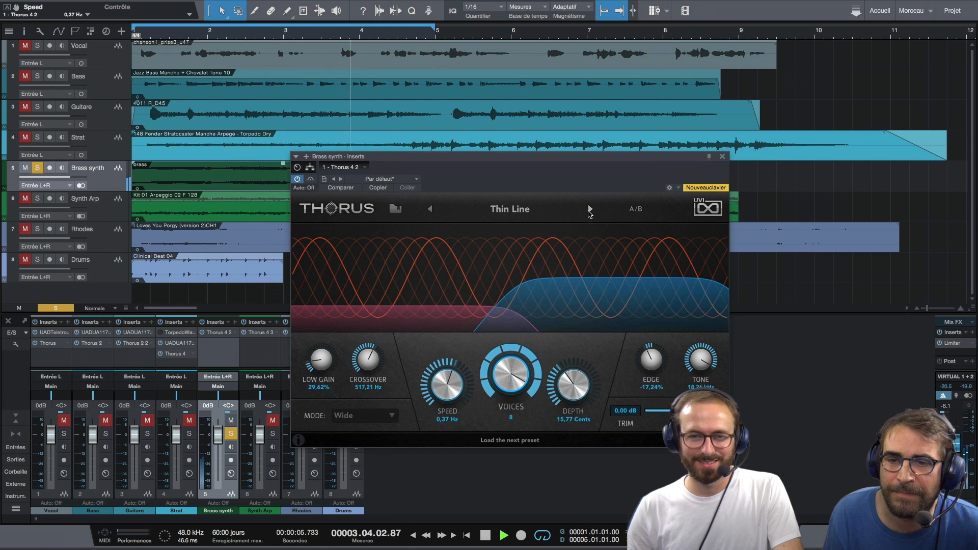
# Step: Load the Deep Vox preset, compare the brass with Thorus bypassed and active, and close the stopped track's Thorus window
pyautogui.click(590, 211)
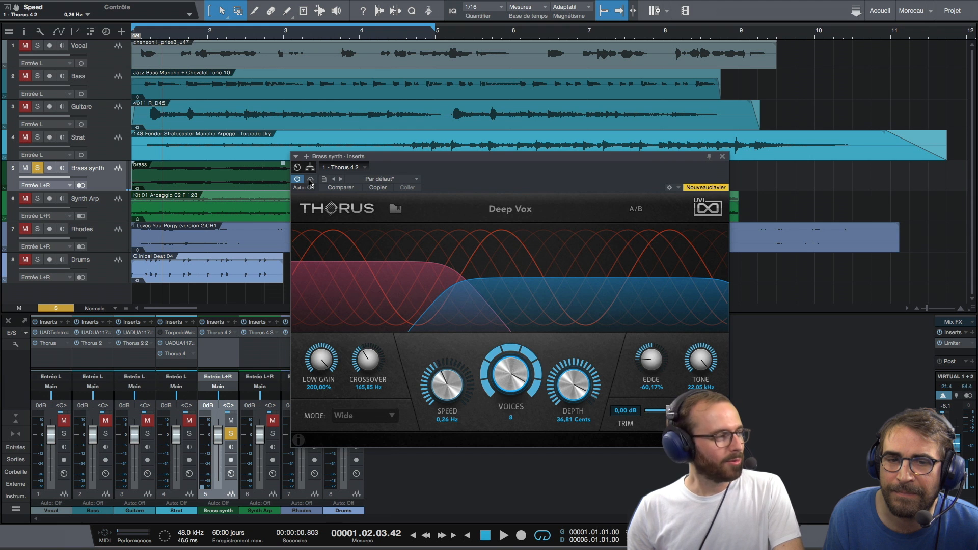
pyautogui.press('space')
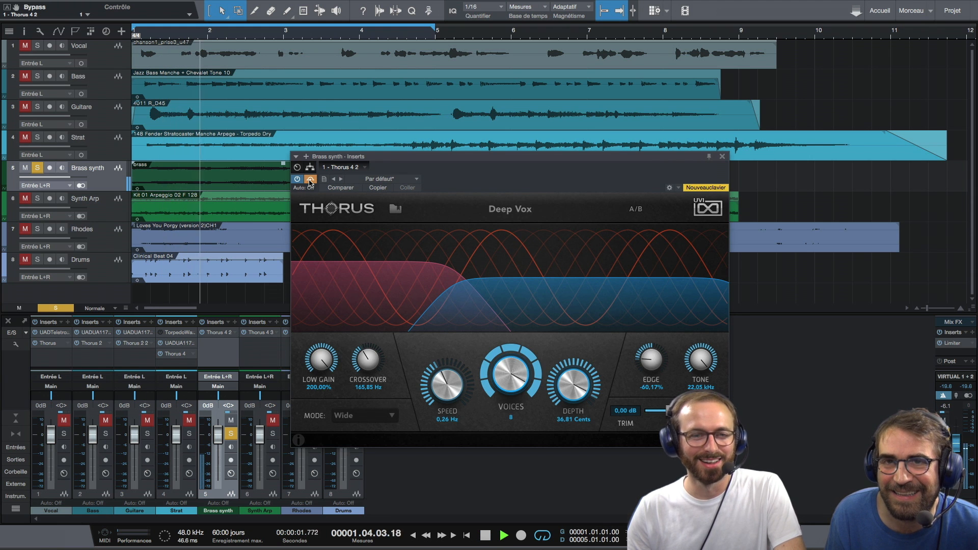
pyautogui.click(310, 179)
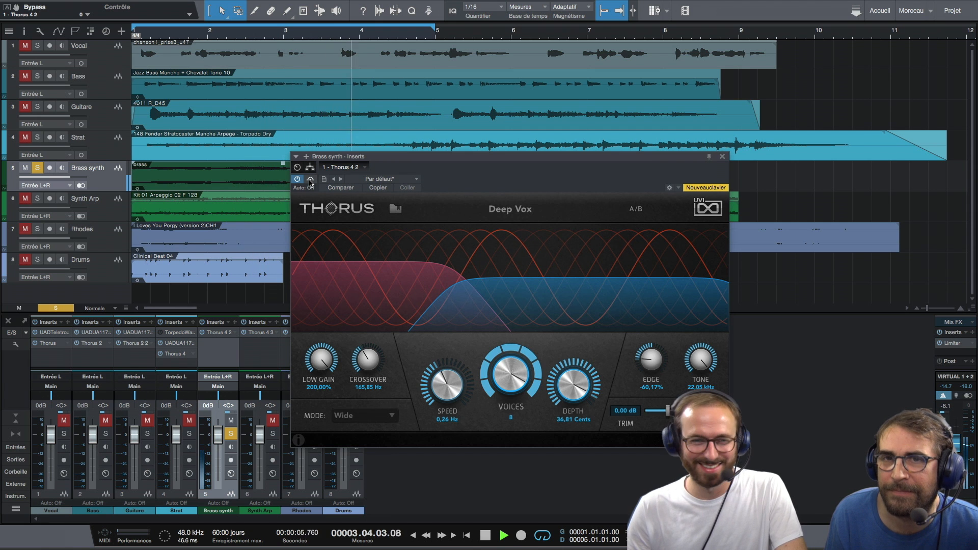
pyautogui.press('space')
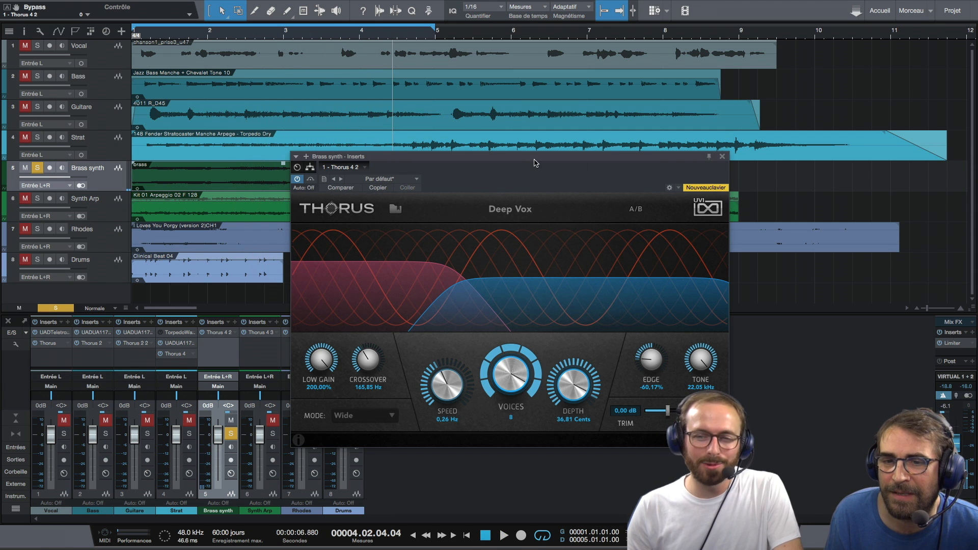
pyautogui.click(722, 157)
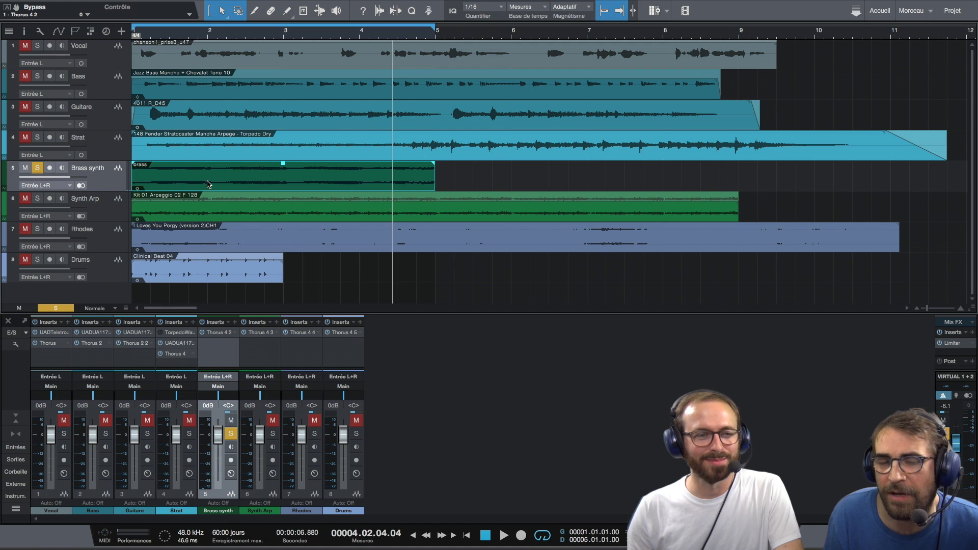
# Step: Switch to the Synth Arp track, open its Thorus, and play the arpeggio from the start with the effect bypassed, then active
pyautogui.click(116, 219)
pyautogui.press(',')
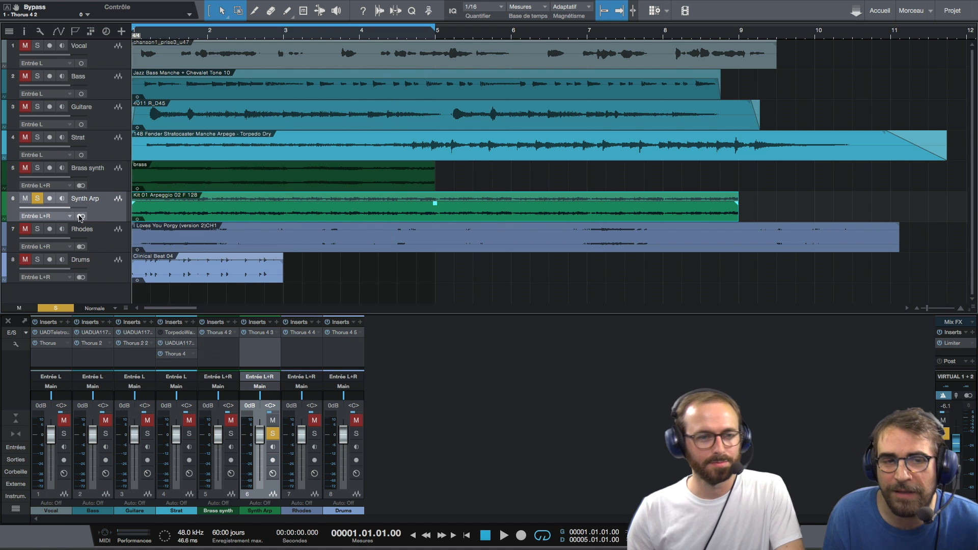
pyautogui.doubleClick(261, 333)
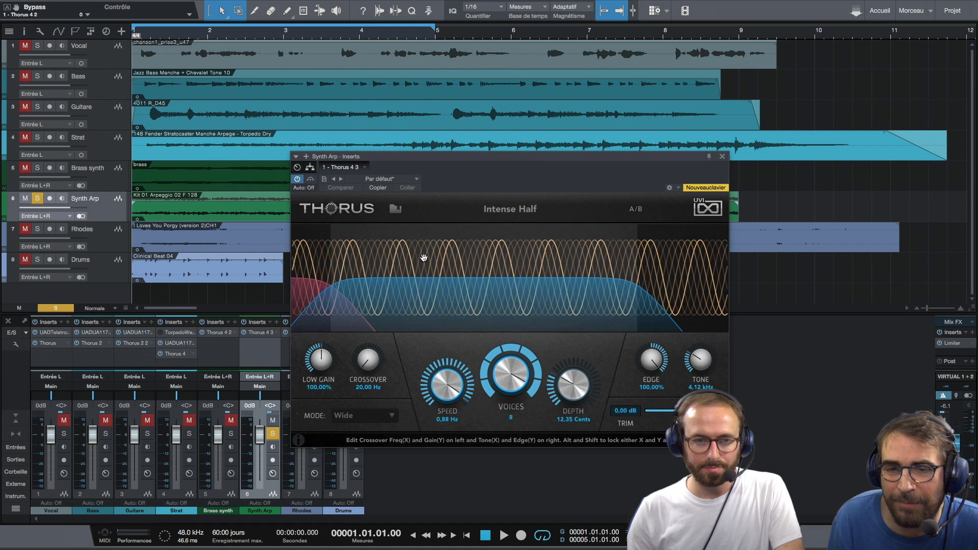
pyautogui.click(310, 180)
pyautogui.press('space')
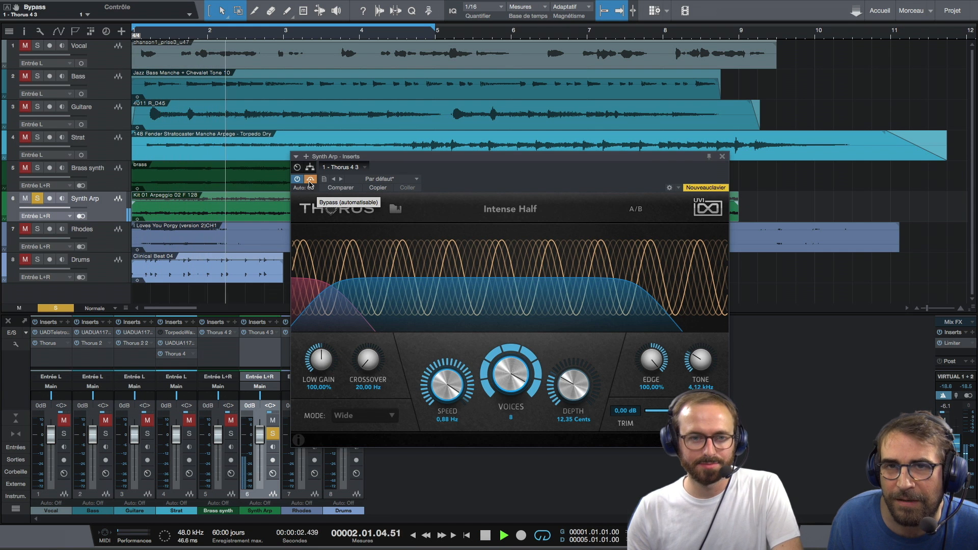
pyautogui.click(310, 180)
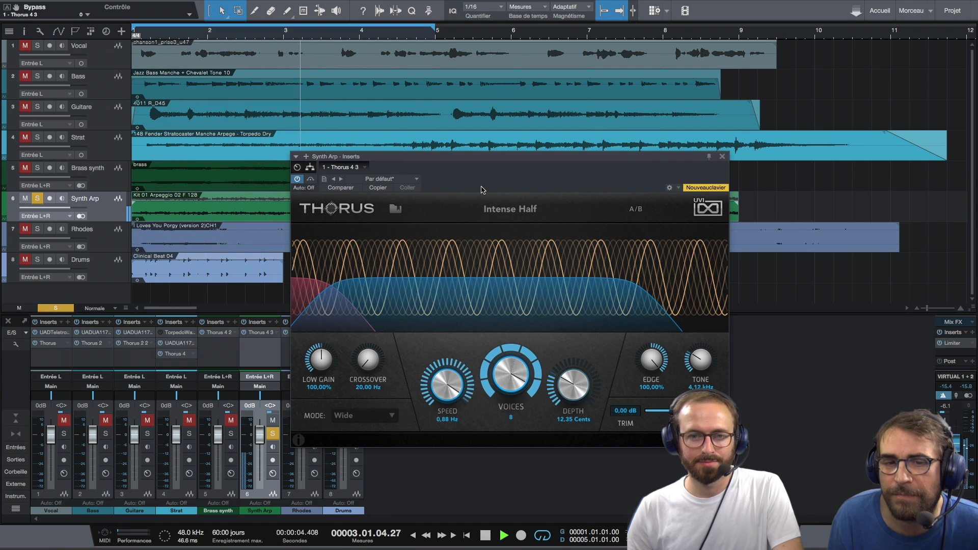
# Step: Audition the For Synth, Full 8 Voices and Intense Half factory presets on the looping synth arpeggio
pyautogui.click(534, 212)
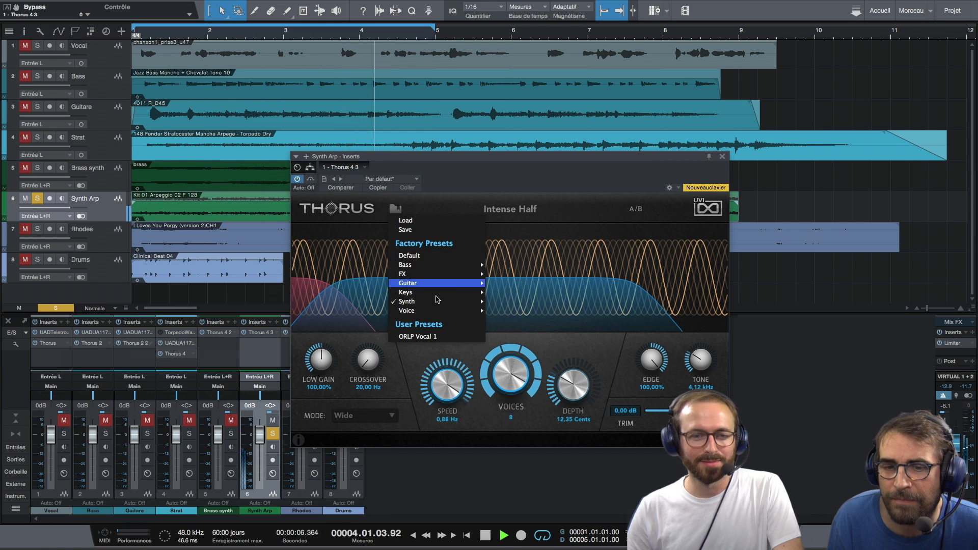
pyautogui.moveTo(448, 301)
pyautogui.click(531, 256)
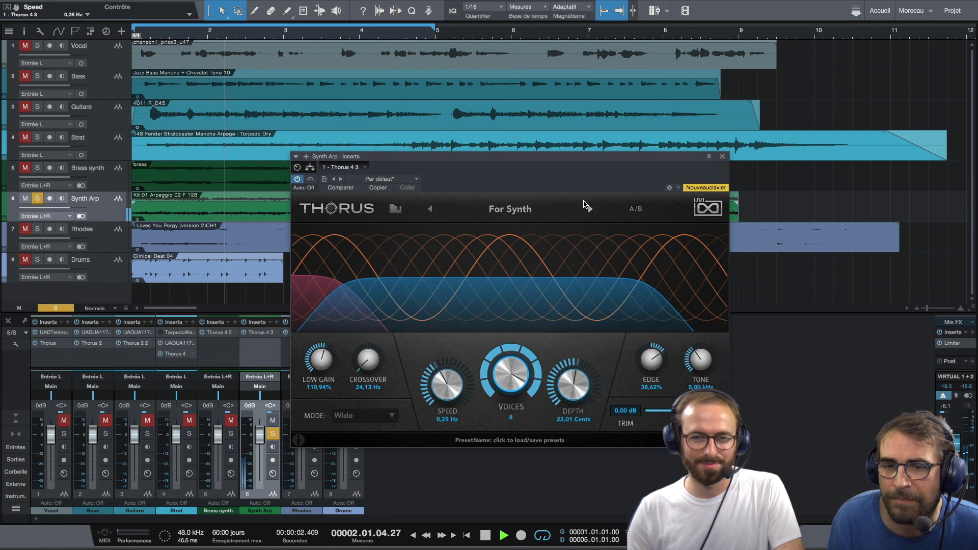
pyautogui.click(590, 210)
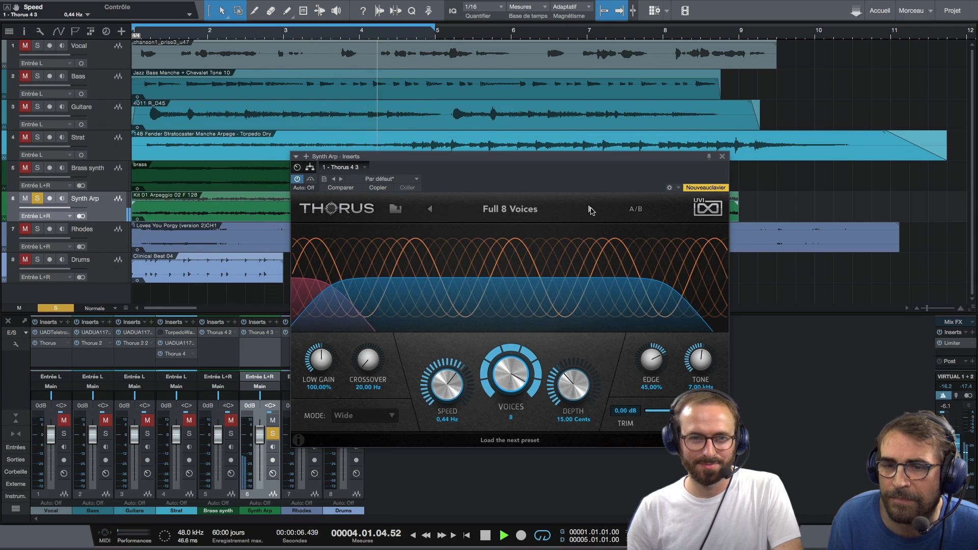
pyautogui.click(590, 210)
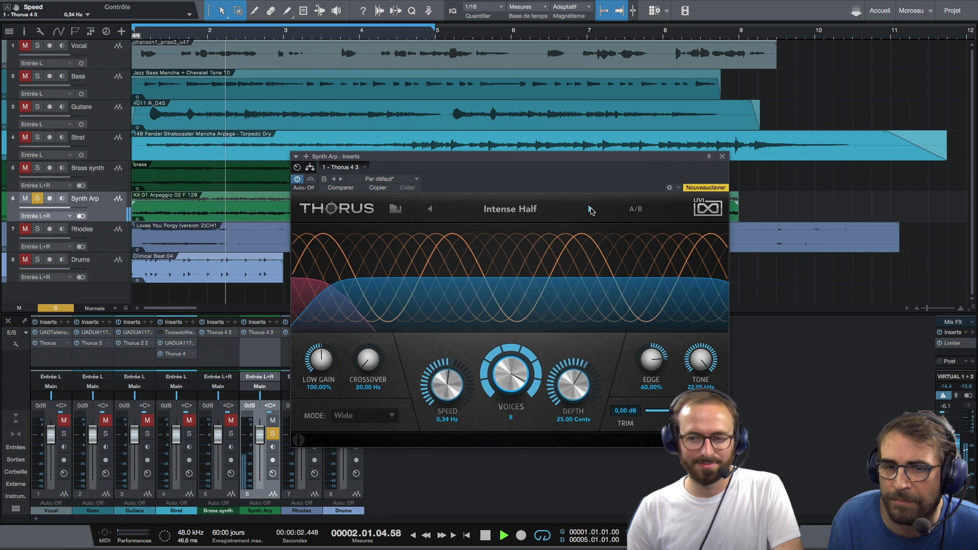
# Step: Load the Large De Noe preset and compare the synth arpeggio with Thorus bypassed and active
pyautogui.click(590, 210)
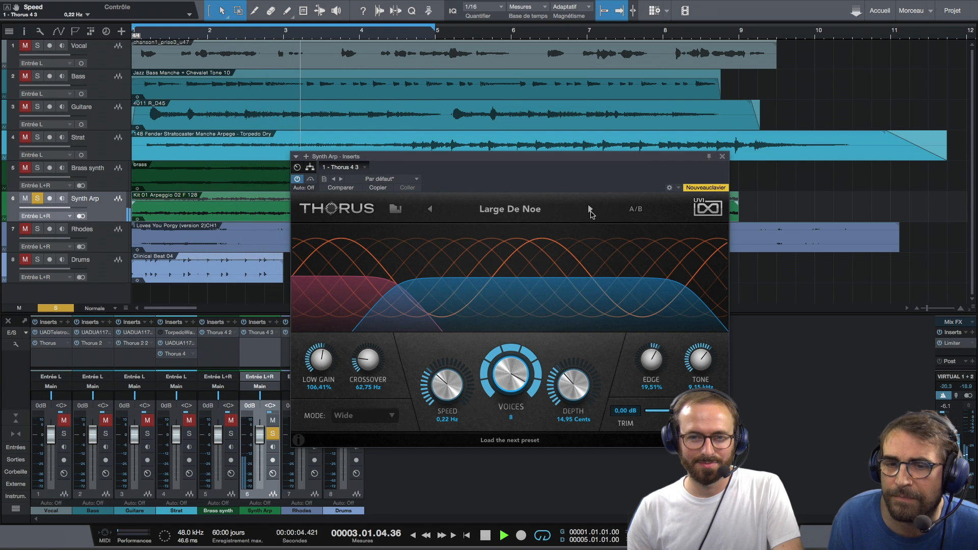
pyautogui.click(311, 180)
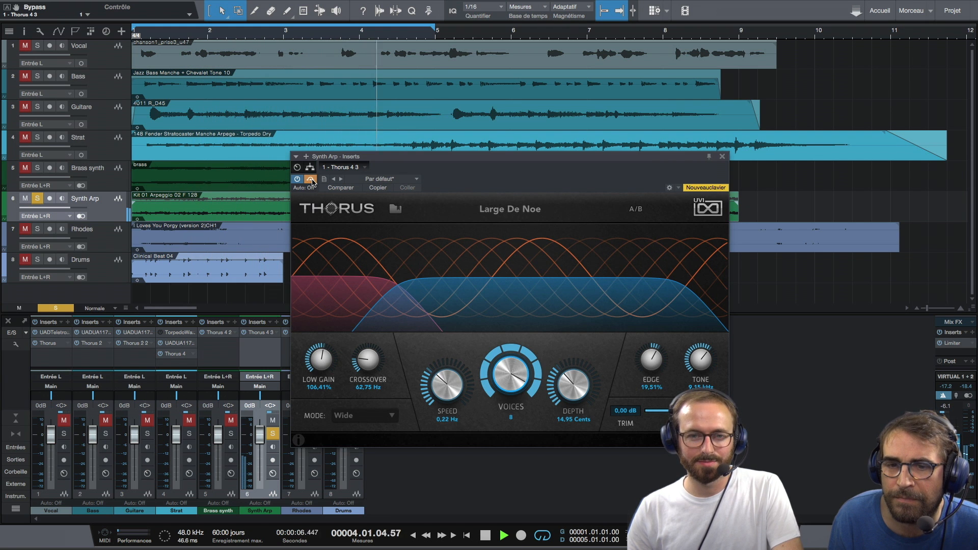
pyautogui.click(312, 181)
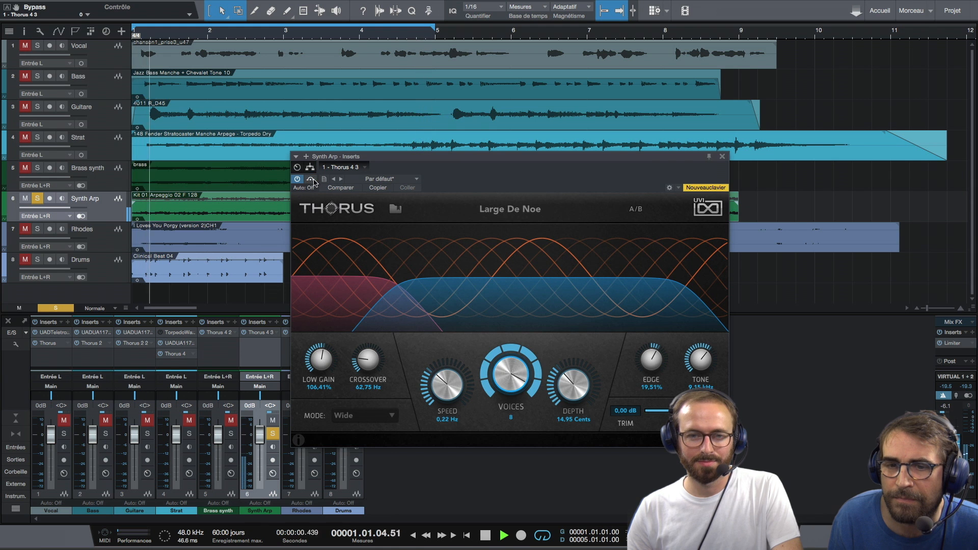
# Step: Audition the Magic Mix, Thin Line, Deep Vox and Little Extra presets on the synth arpeggio, and stop playback
pyautogui.click(560, 208)
pyautogui.click(589, 210)
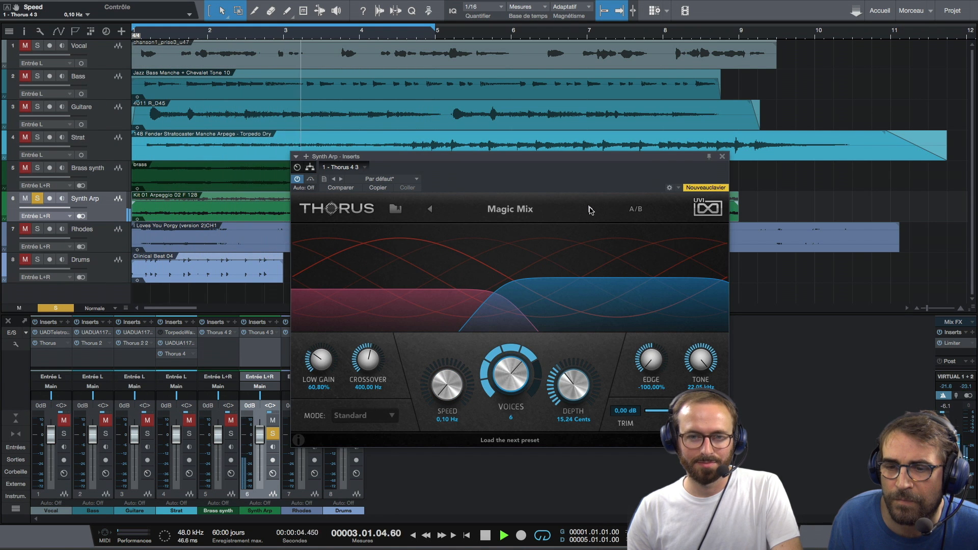
pyautogui.click(590, 209)
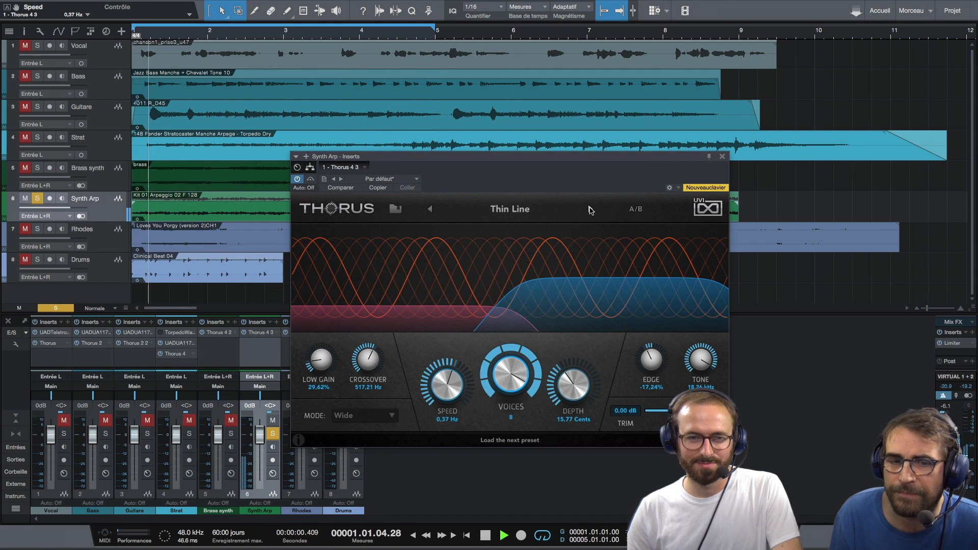
pyautogui.click(589, 210)
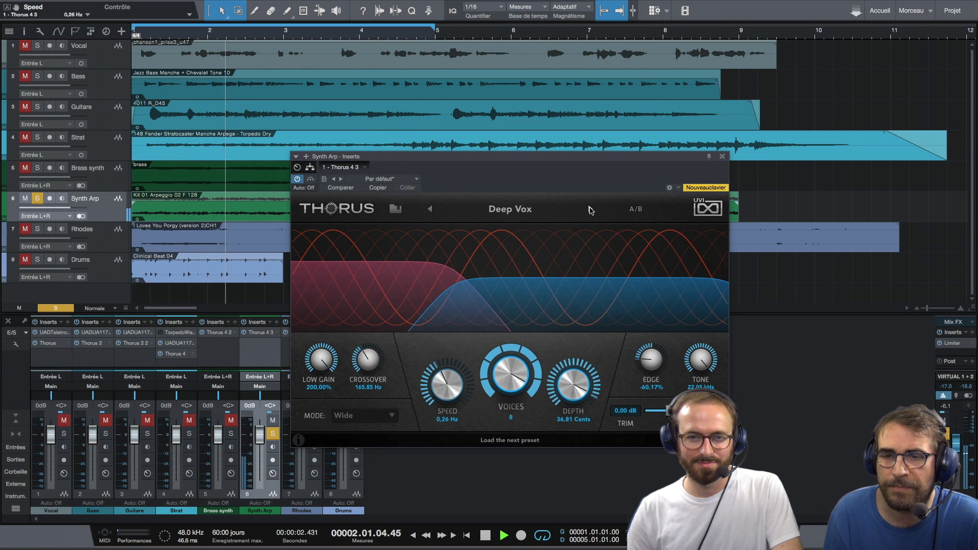
pyautogui.click(590, 210)
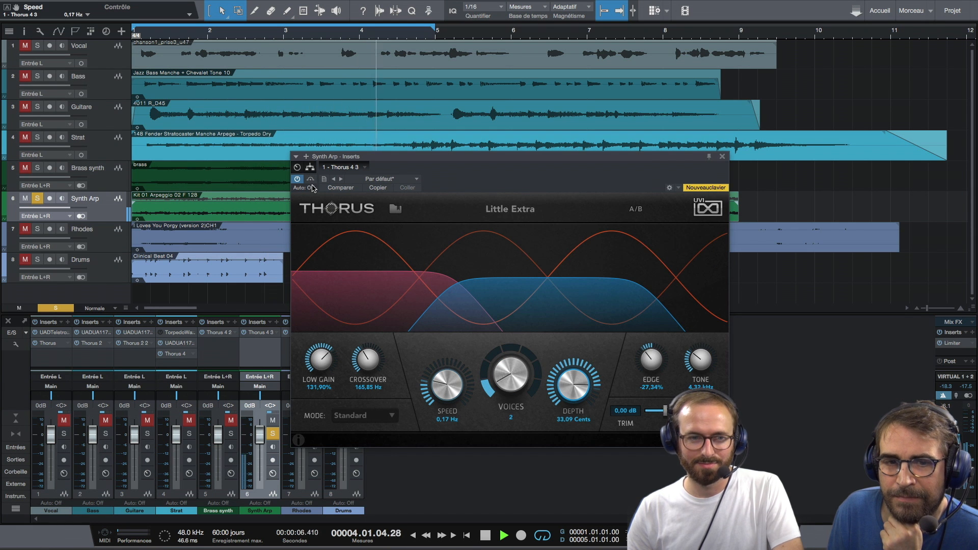
pyautogui.press('space')
# Step: Switch to the Rhodes track at the song start, close its Thorus window and set the loop range to the Rhodes clip
pyautogui.click(106, 246)
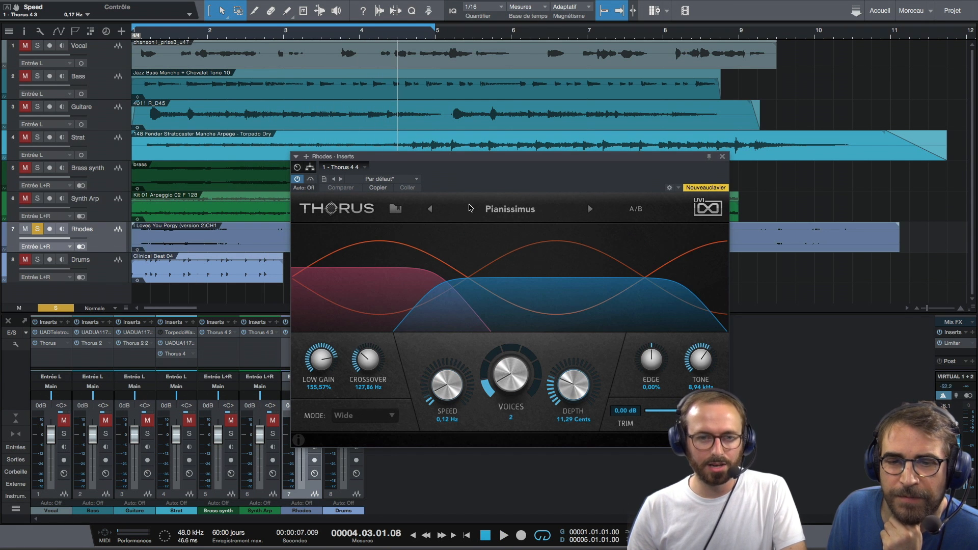
pyautogui.press(',')
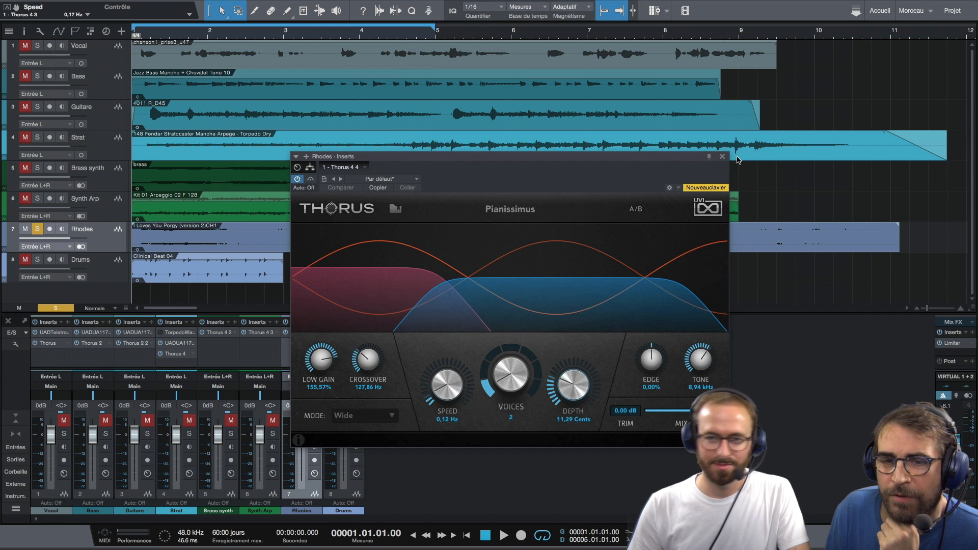
pyautogui.click(723, 158)
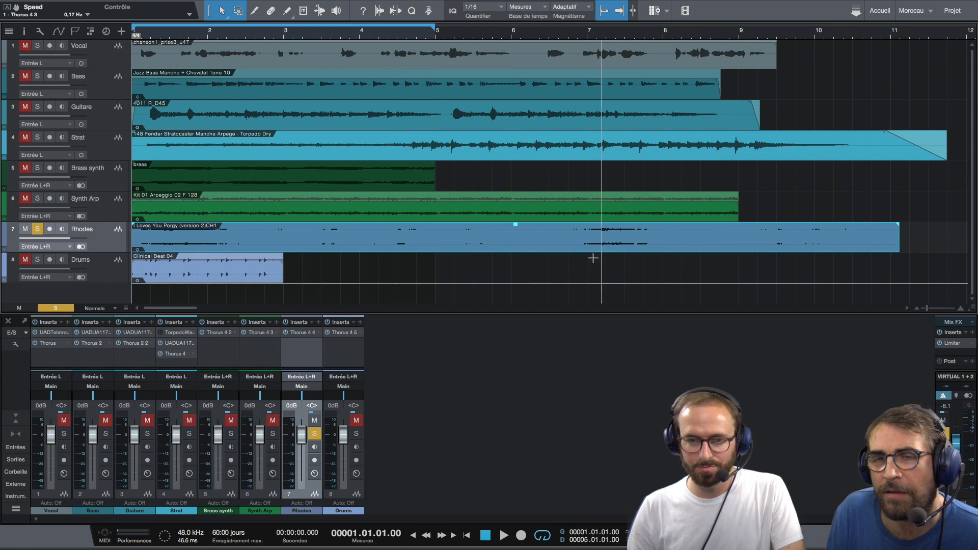
pyautogui.press('p')
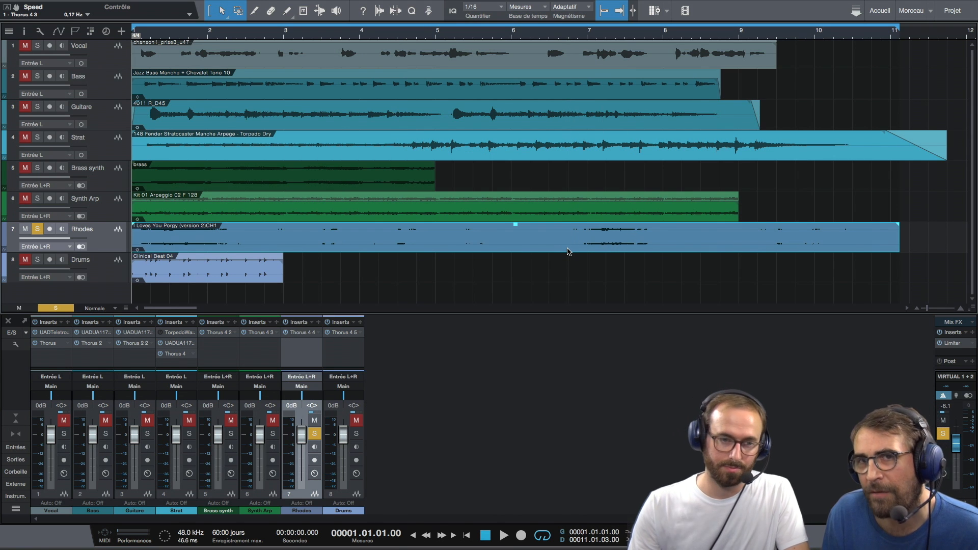
# Step: Open the Rhodes track's Thorus, compare the Pianissimus preset bypassed and active during playback, and view the Keys factory presets
pyautogui.click(311, 331)
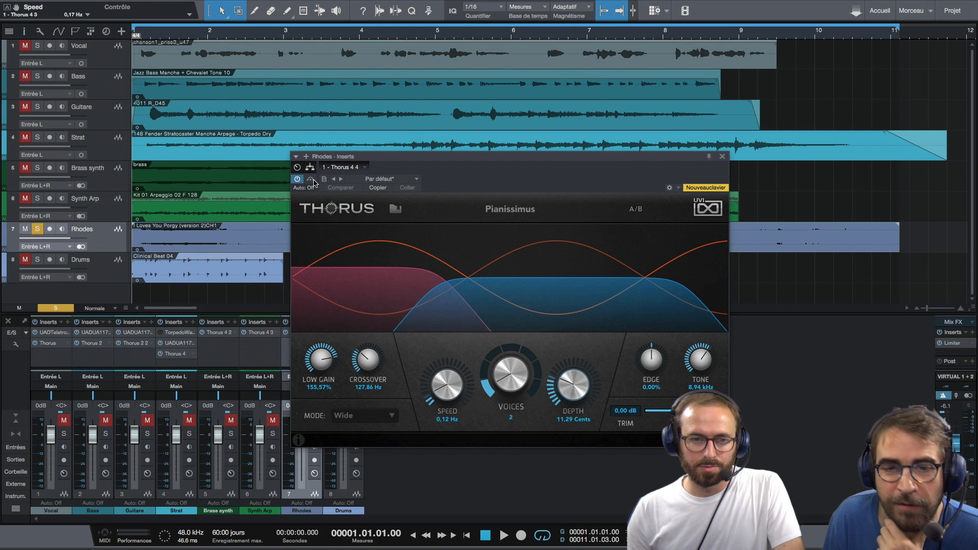
pyautogui.press('space')
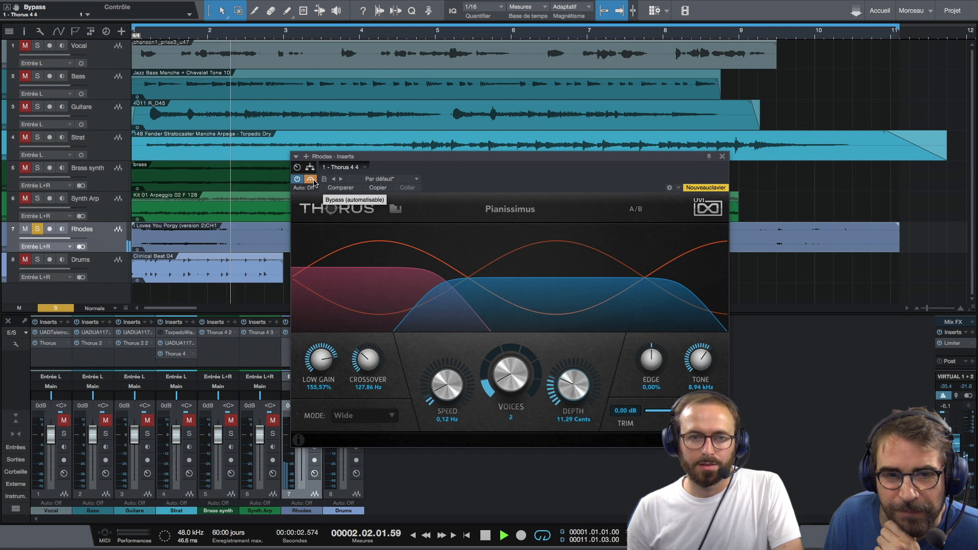
pyautogui.click(312, 180)
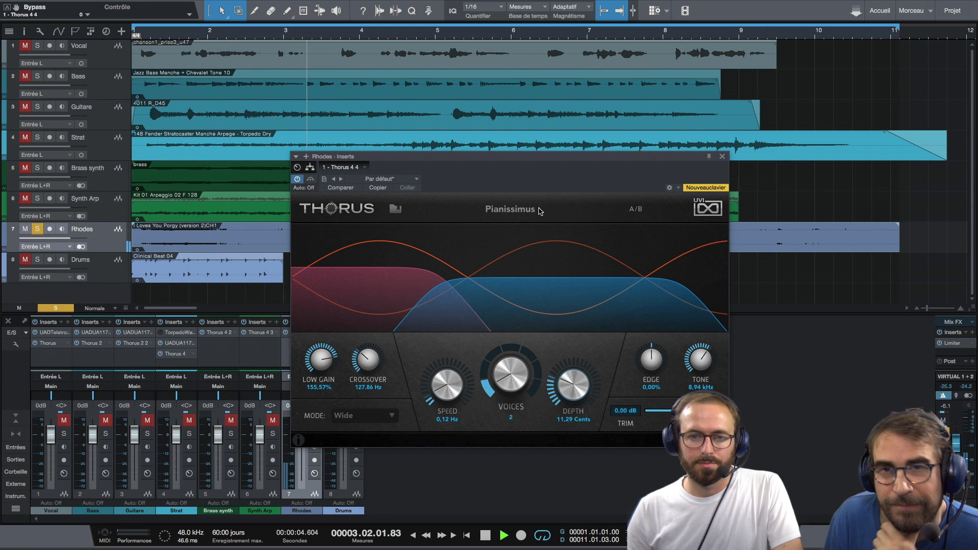
pyautogui.click(395, 209)
pyautogui.moveTo(448, 292)
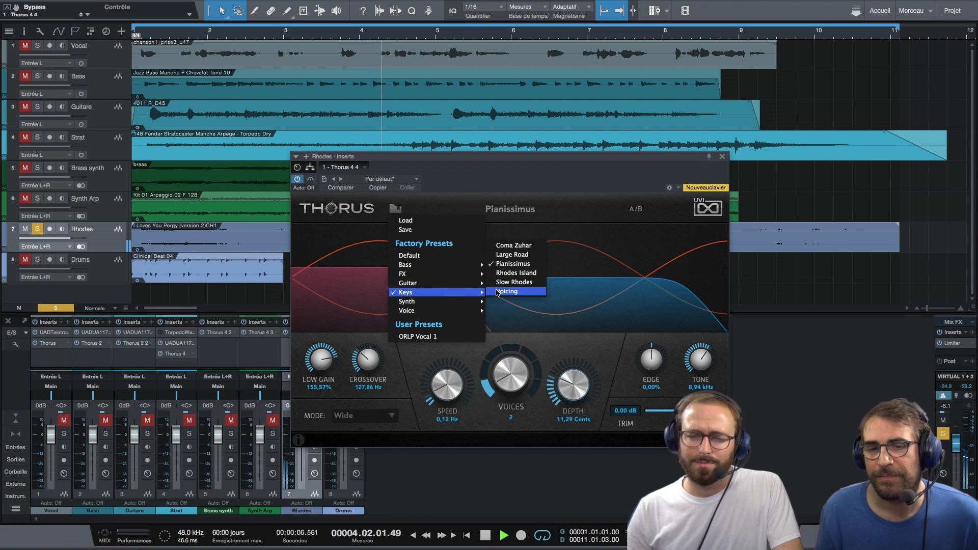
pyautogui.click(583, 190)
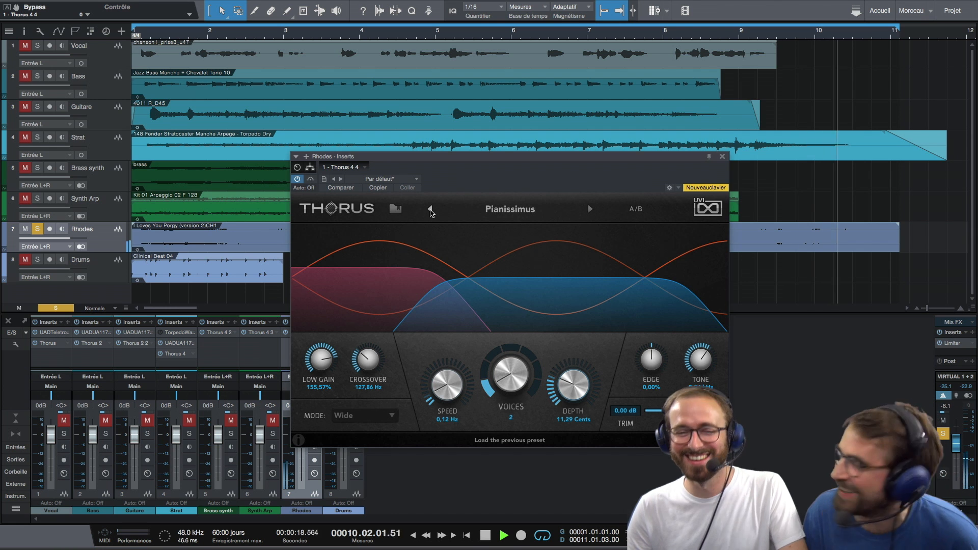
# Step: Audition the Large Road, Coma Zuhar, Pianissimus and Rhodes Island presets on the playing Rhodes
pyautogui.click(430, 210)
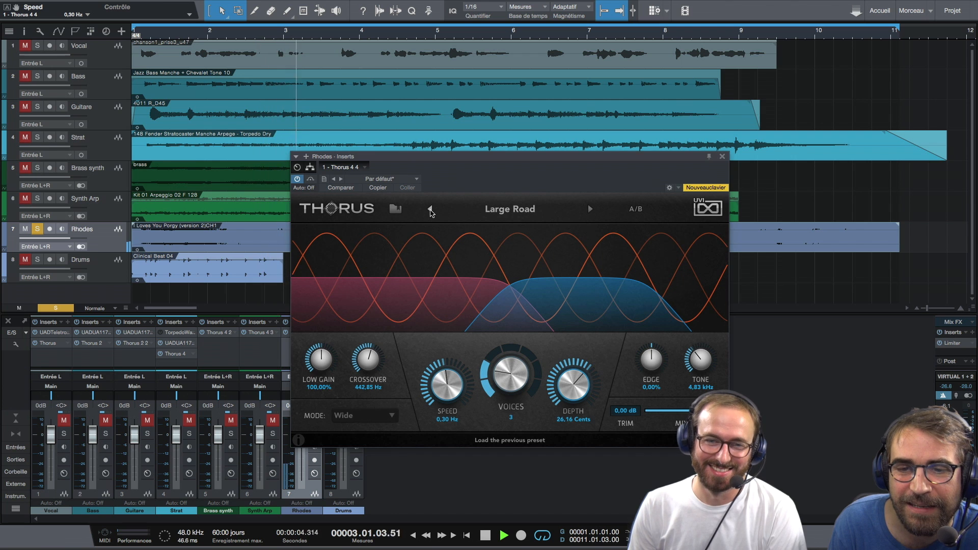
pyautogui.click(430, 210)
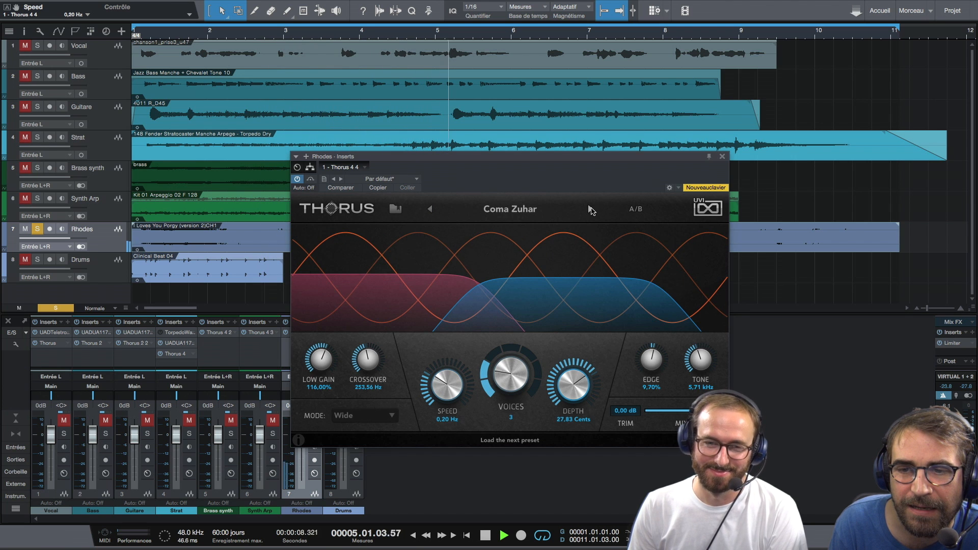
pyautogui.click(591, 209)
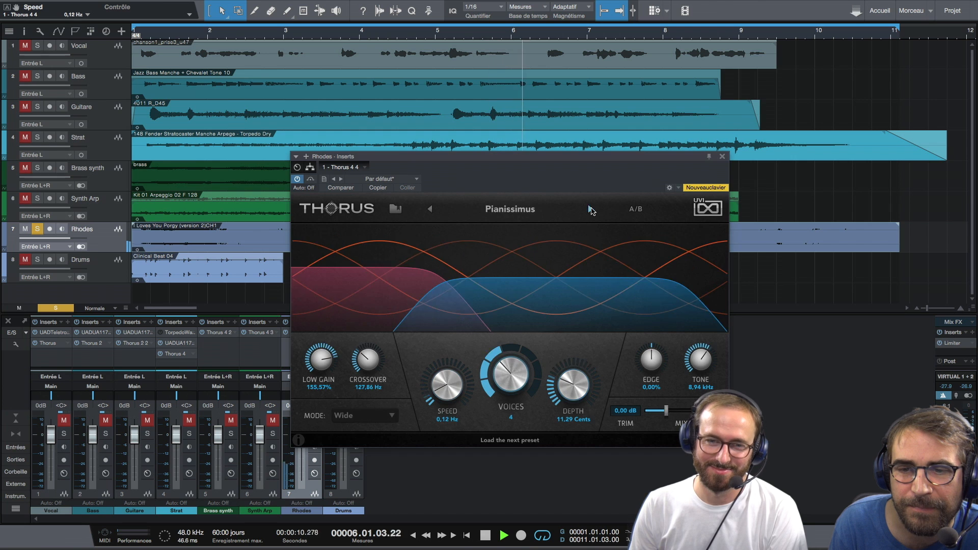
pyautogui.click(590, 210)
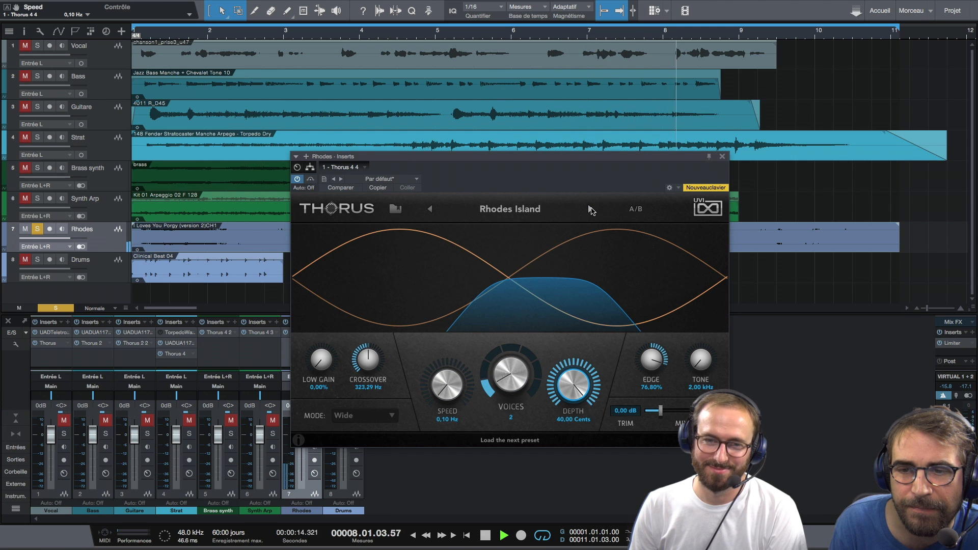
# Step: Load the Slow Rhodes preset, compare the Rhodes with Thorus bypassed and active, and stop playback
pyautogui.click(590, 209)
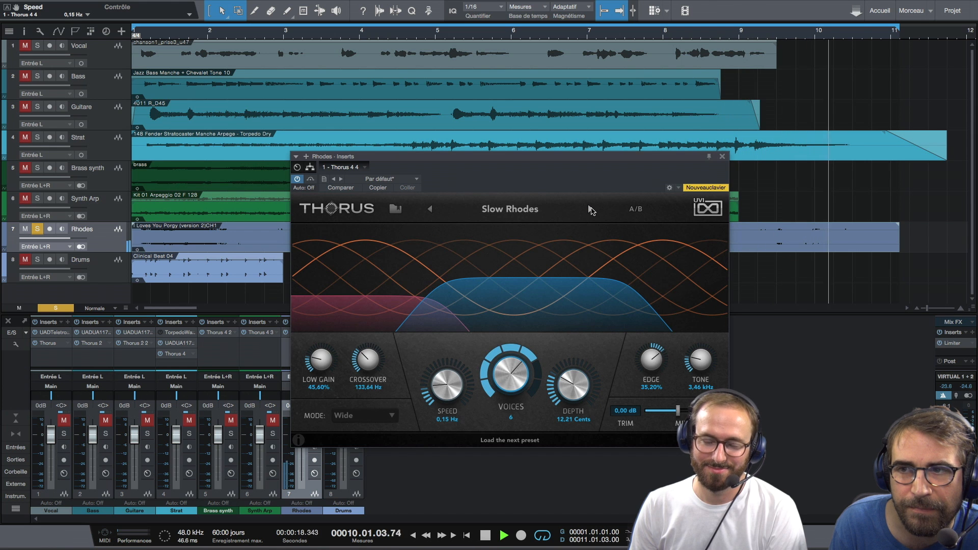
pyautogui.click(310, 180)
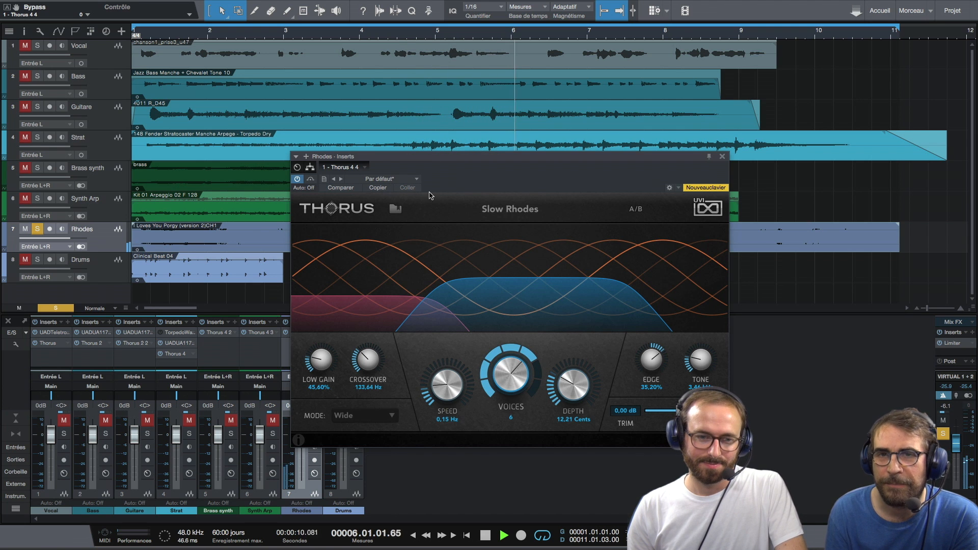
pyautogui.press('space')
# Step: Switch to the Drums track, reopen its Thorus window slightly higher on screen and return the playhead to the song start
pyautogui.click(108, 278)
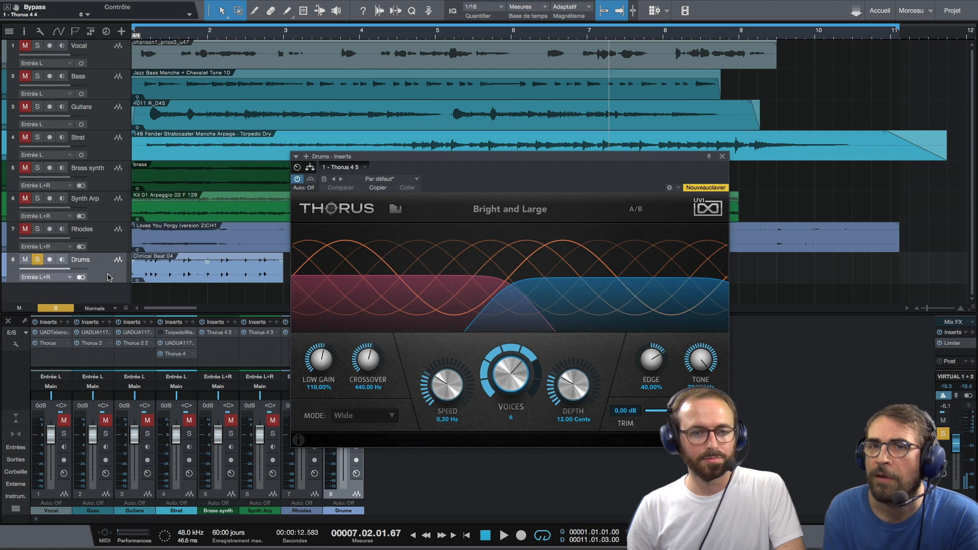
pyautogui.click(723, 157)
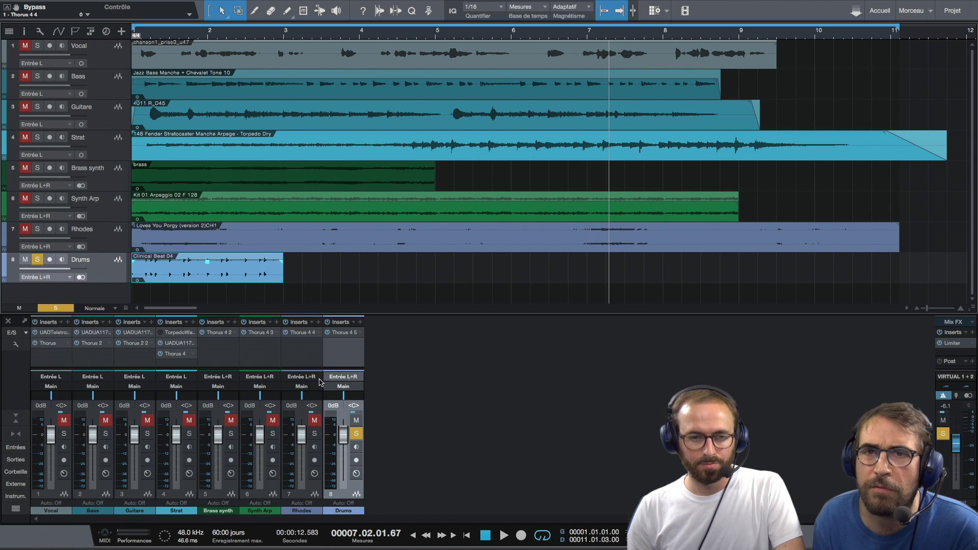
pyautogui.click(346, 334)
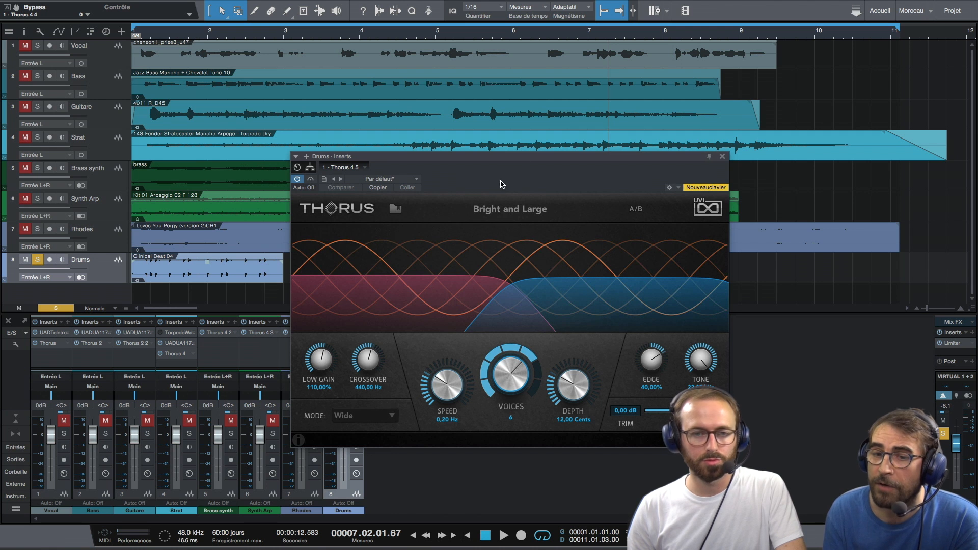
pyautogui.moveTo(528, 158); pyautogui.dragTo(529, 151)
pyautogui.press('Home')
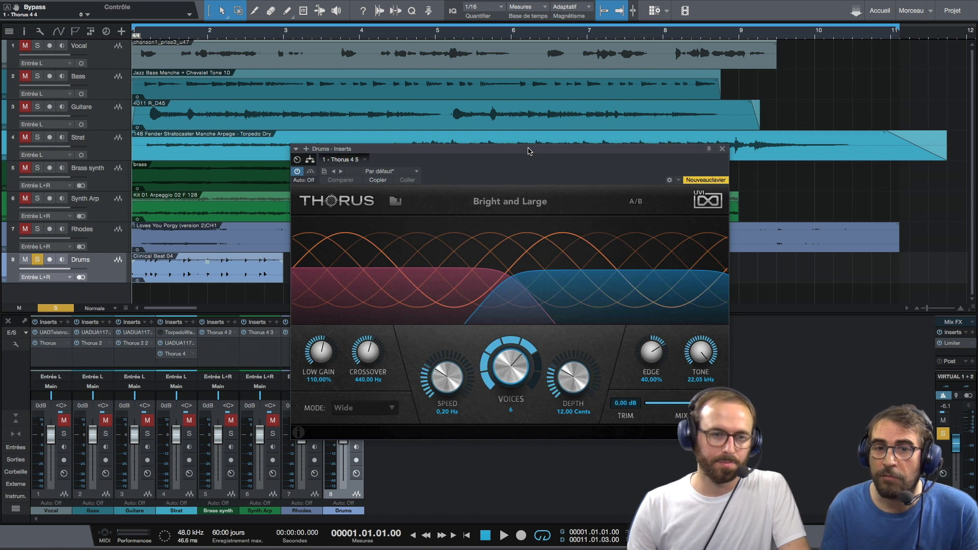
# Step: Load the Low Freaky preset from the FX factory presets and play the drums with Thorus bypassed, ending with it active
pyautogui.click(394, 201)
pyautogui.moveTo(430, 281)
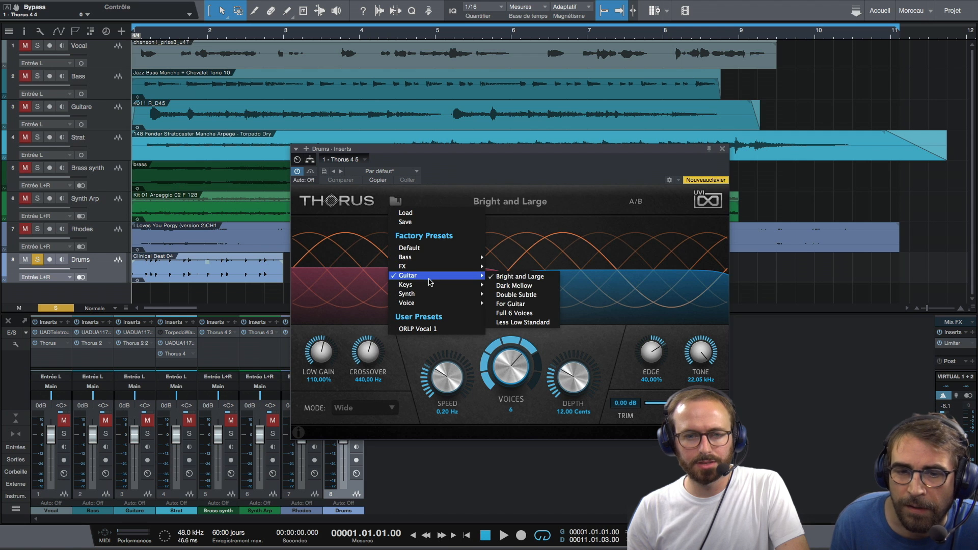
pyautogui.moveTo(423, 302)
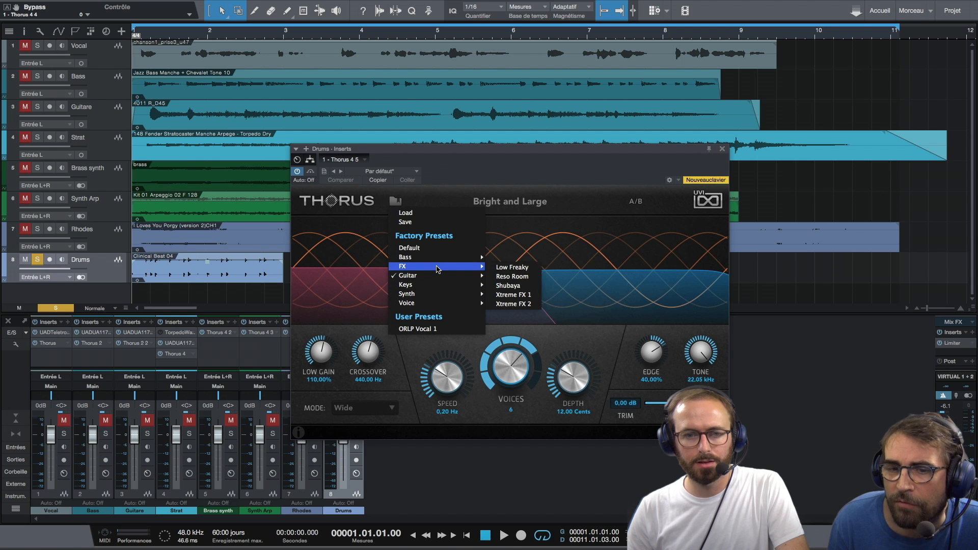
pyautogui.click(511, 267)
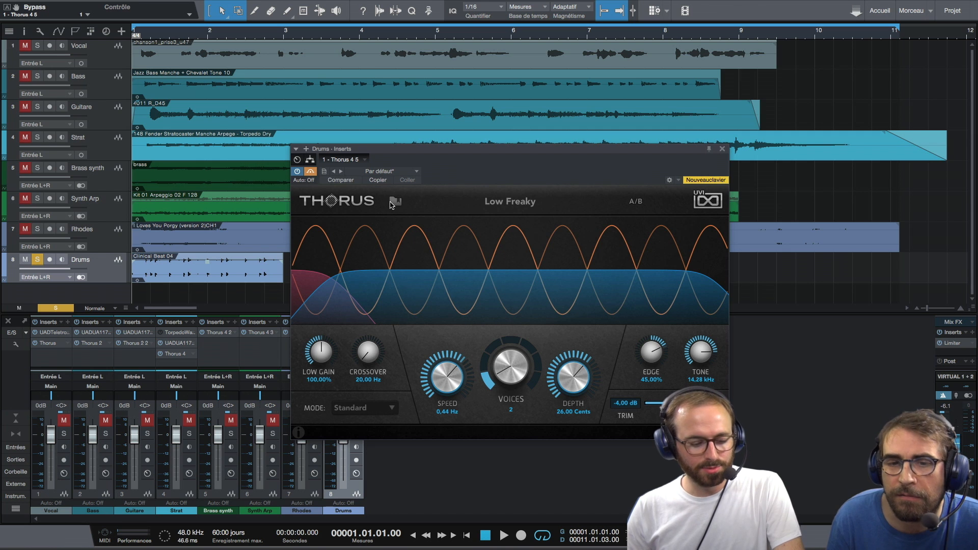
pyautogui.press('space')
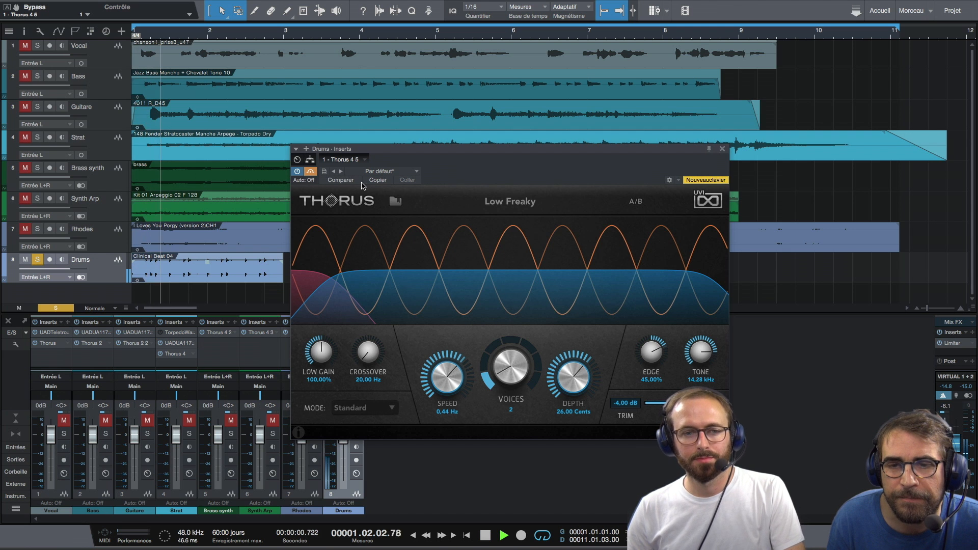
pyautogui.click(311, 173)
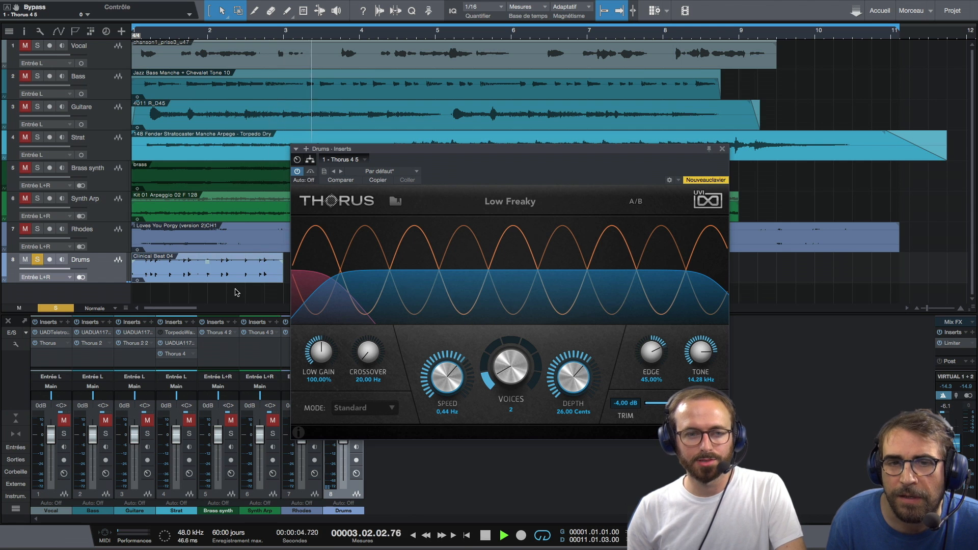
# Step: Set the loop range to the Clinical Beat 04 clip and compare Low Freaky bypassed and active during playback
pyautogui.click(250, 280)
pyautogui.press('p')
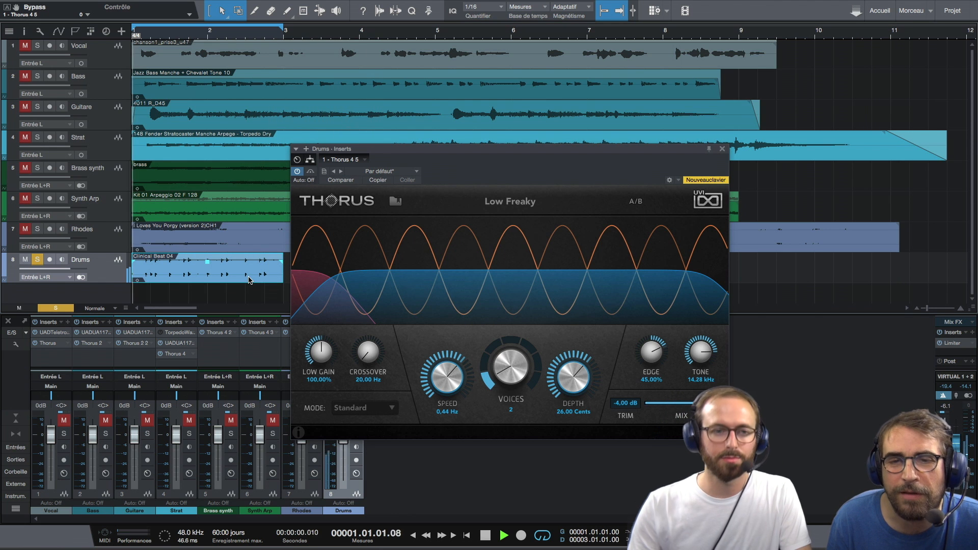
pyautogui.click(310, 173)
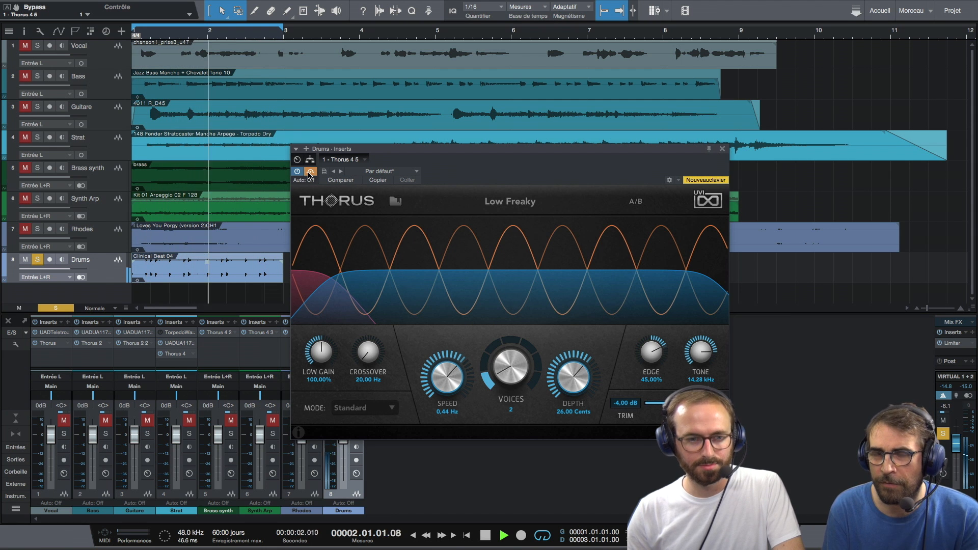
pyautogui.click(309, 173)
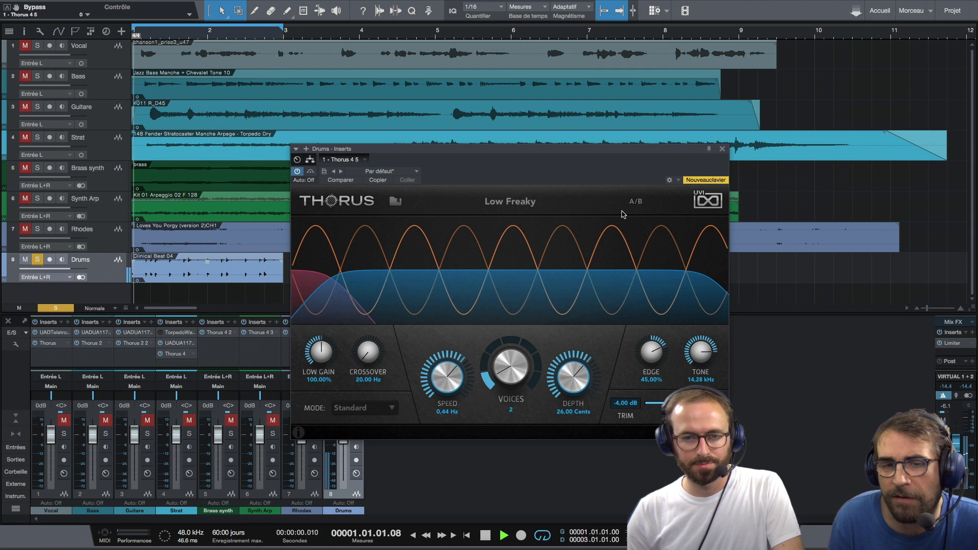
# Step: Advance to the Reso Room preset and compare the playing drums with Thorus bypassed and active
pyautogui.click(559, 201)
pyautogui.click(591, 200)
pyautogui.click(592, 201)
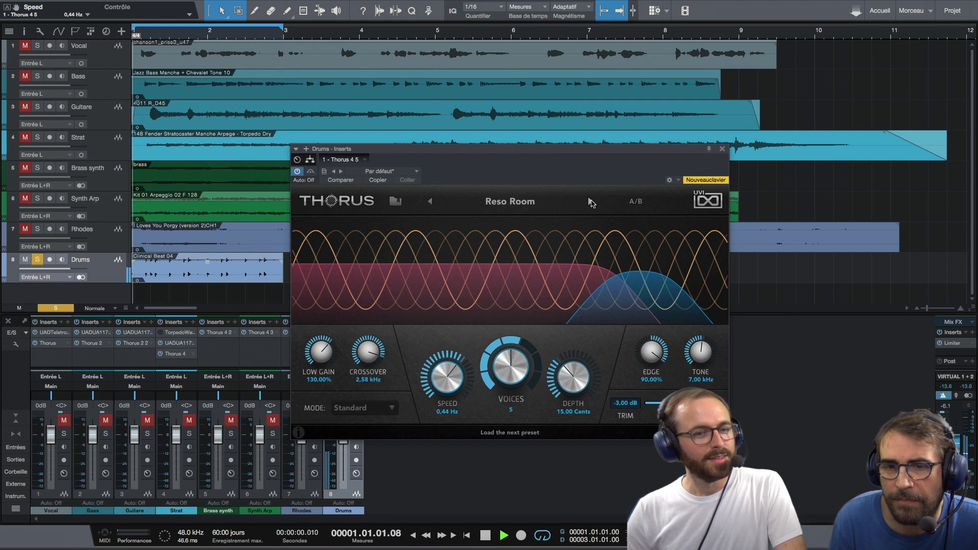
pyautogui.click(310, 172)
pyautogui.click(311, 172)
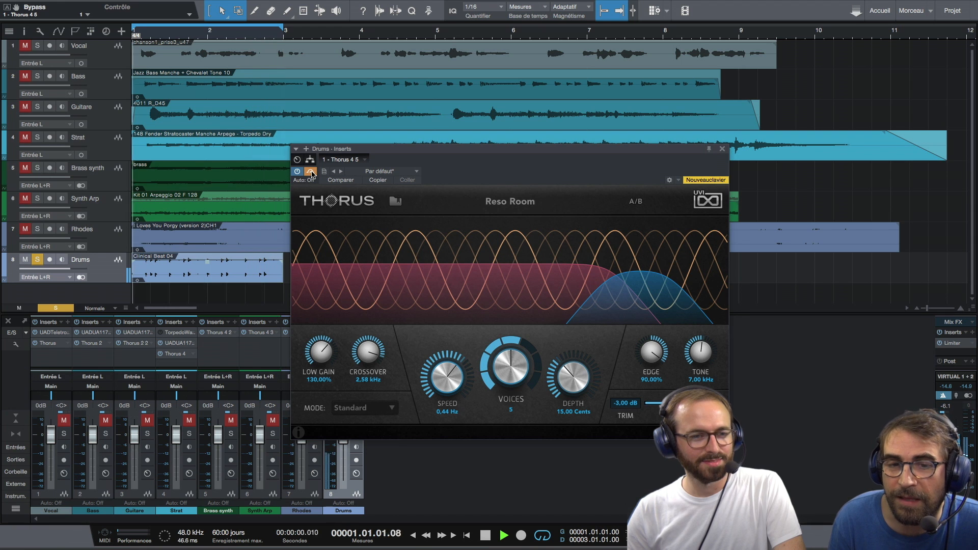
# Step: Audition the Shubaya and Xtreme FX 1 presets on the looping drums and stop playback
pyautogui.click(558, 199)
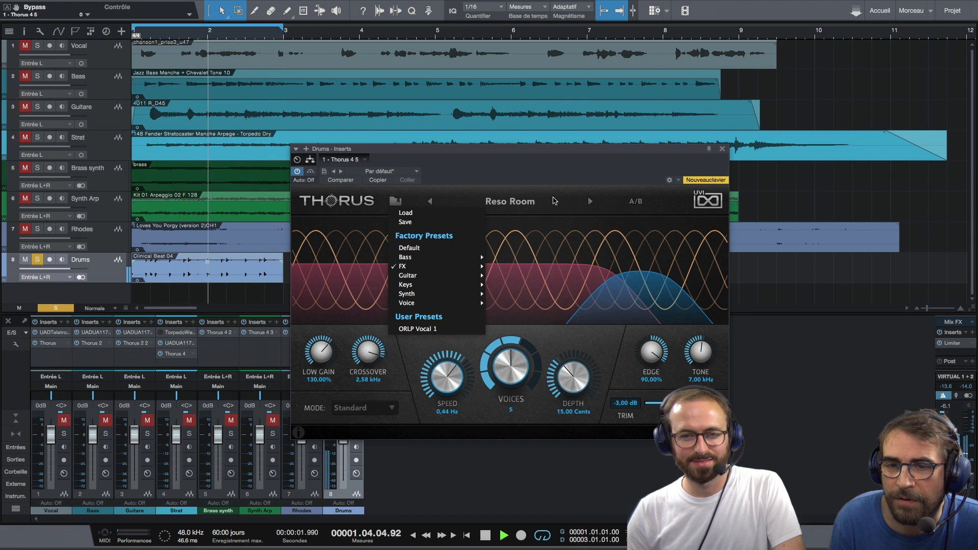
pyautogui.click(588, 201)
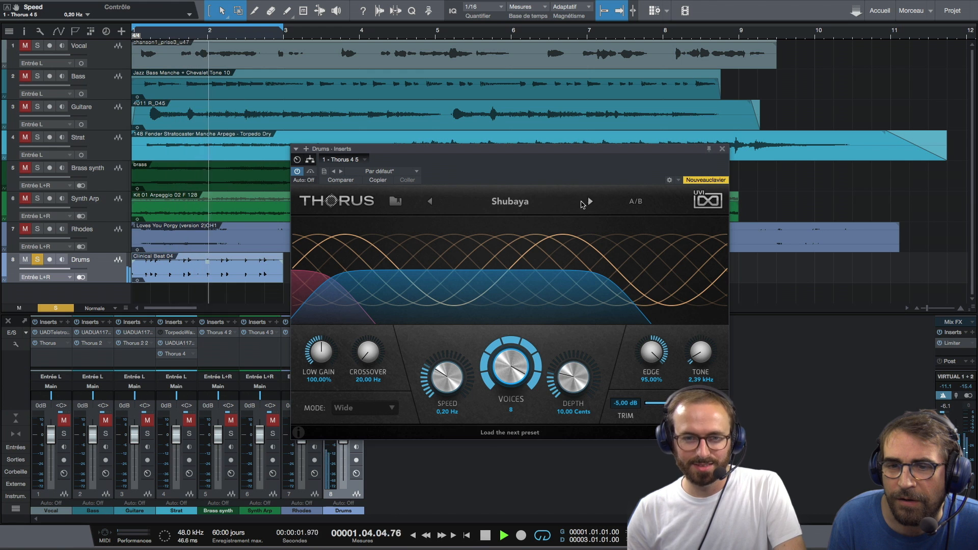
pyautogui.click(590, 203)
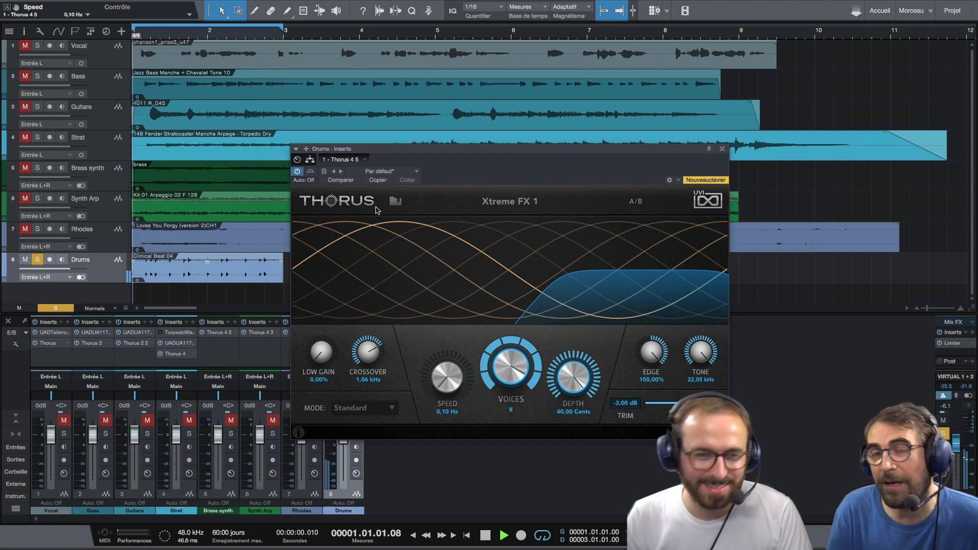
pyautogui.press('space')
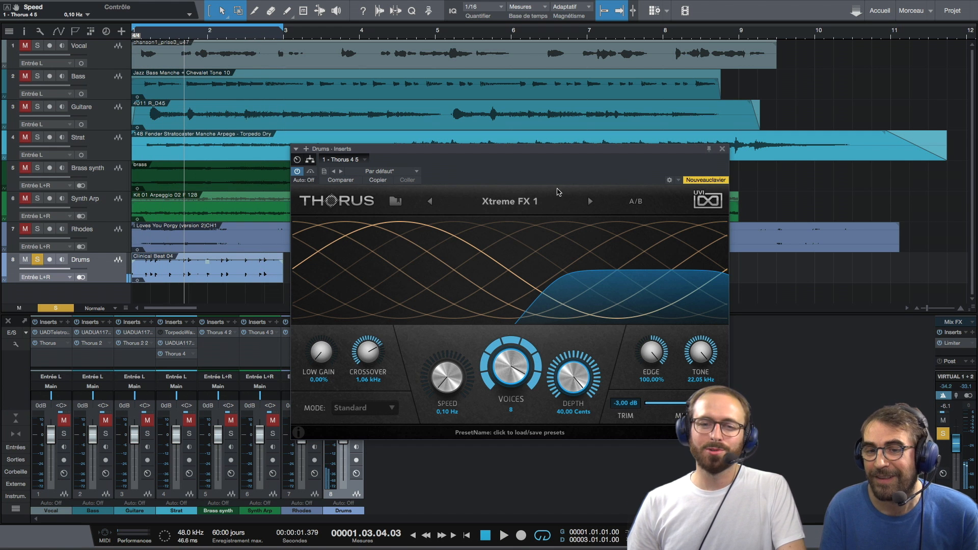
# Step: Audition the Xtreme FX 2 preset on the drums, briefly stepping on to Bright and Large and back, and stop playback
pyautogui.click(591, 202)
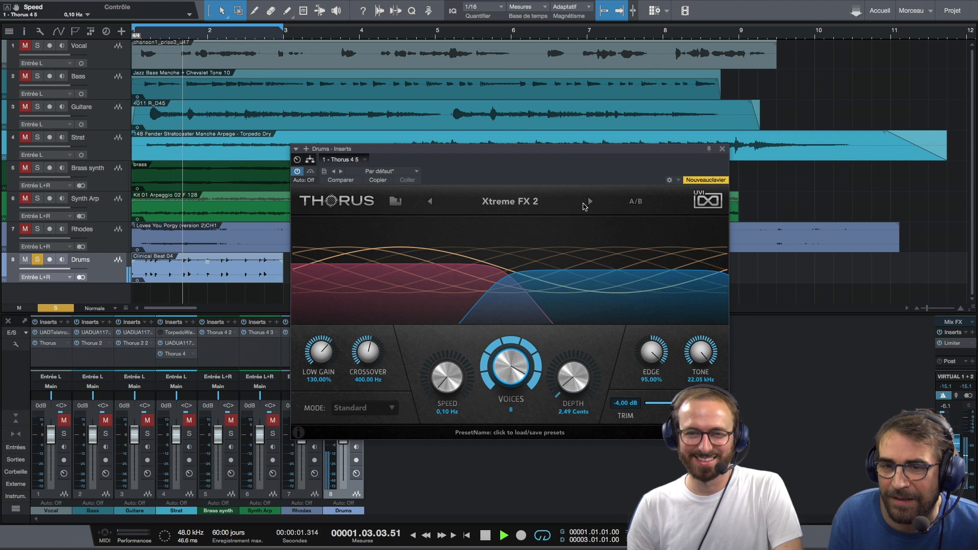
pyautogui.click(591, 202)
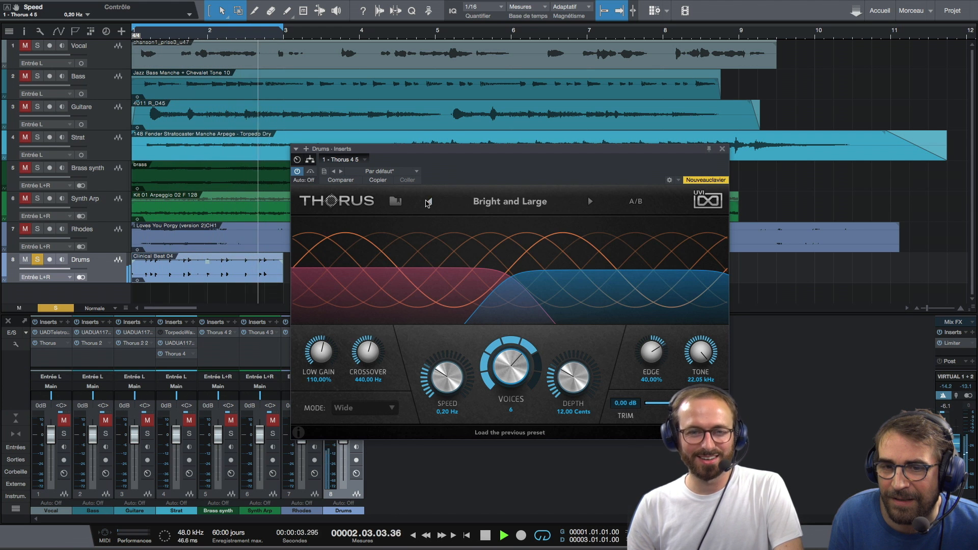
pyautogui.click(427, 202)
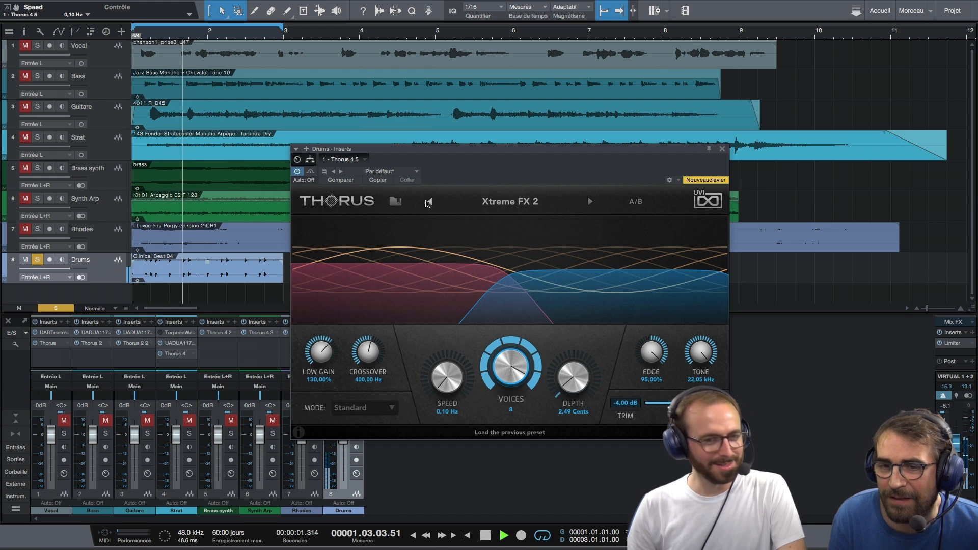
pyautogui.press('space')
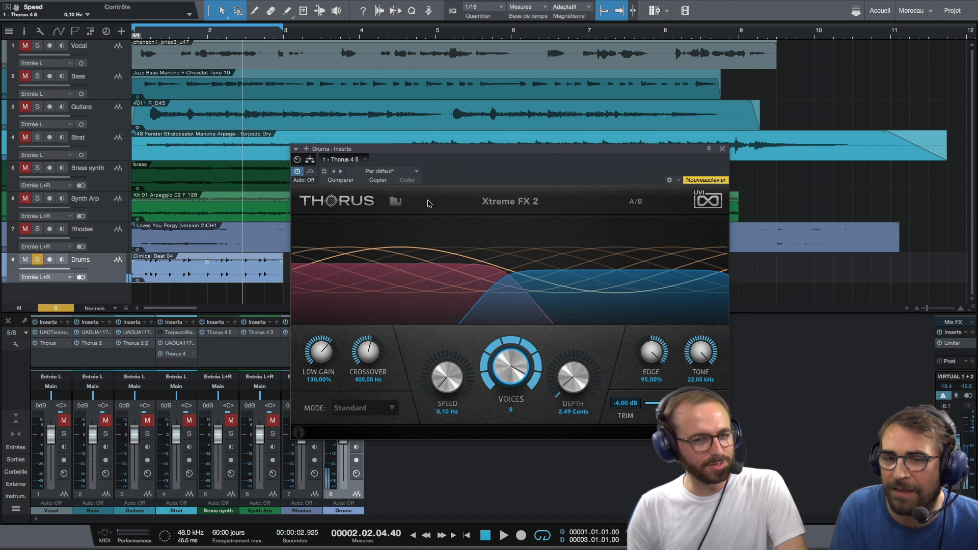
# Step: Compare Xtreme FX 1 with Xtreme FX 2 on the playing drums and leave Xtreme FX 1 loaded
pyautogui.click(430, 202)
pyautogui.press('space')
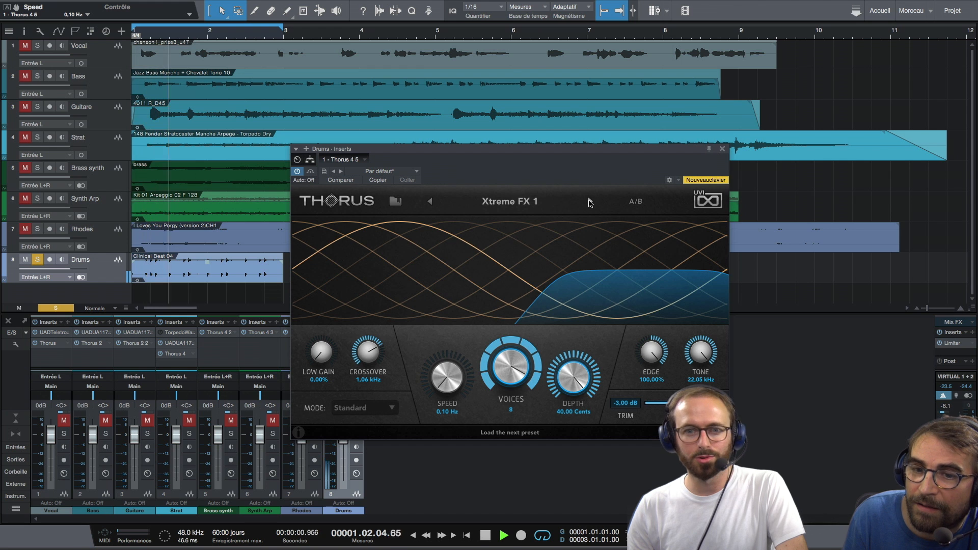
pyautogui.click(590, 202)
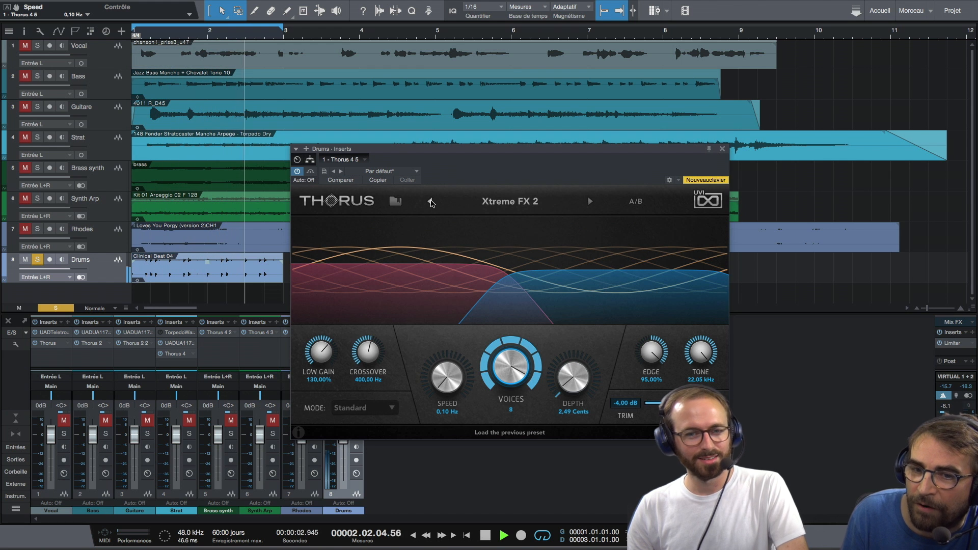
pyautogui.click(431, 202)
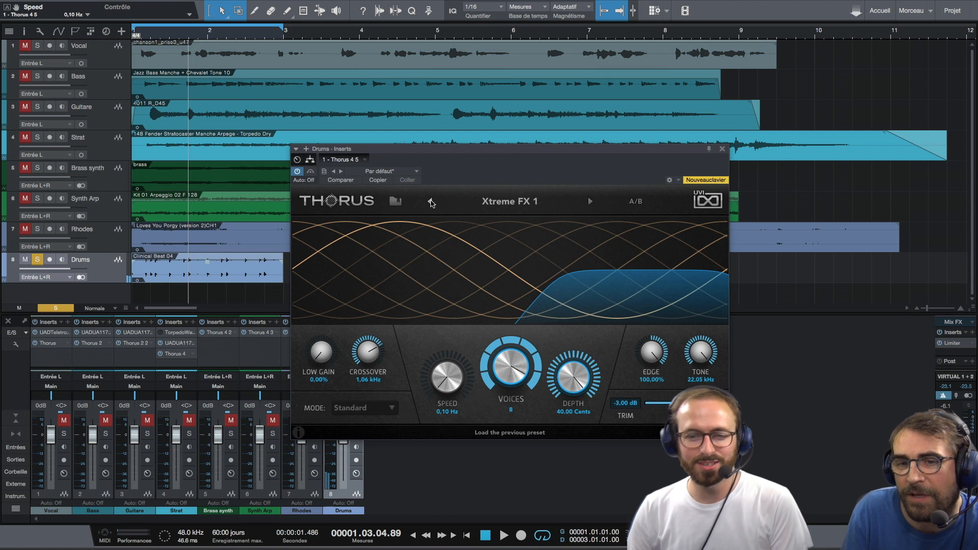
# Step: Close the Drums Thorus, open the Synth Arp track's Thorus, and set its low gain to 65.04% and crossover to 91.03 Hz
pyautogui.click(723, 149)
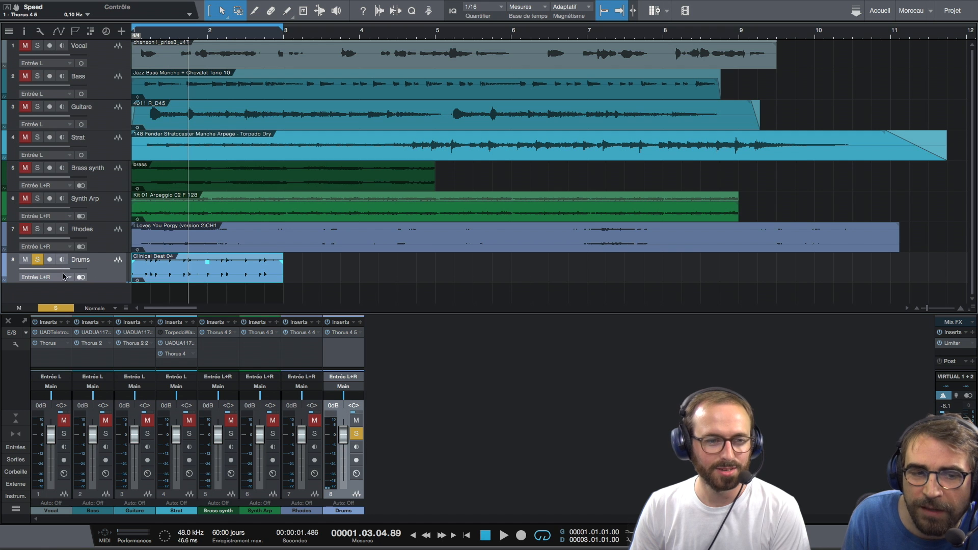
pyautogui.click(257, 334)
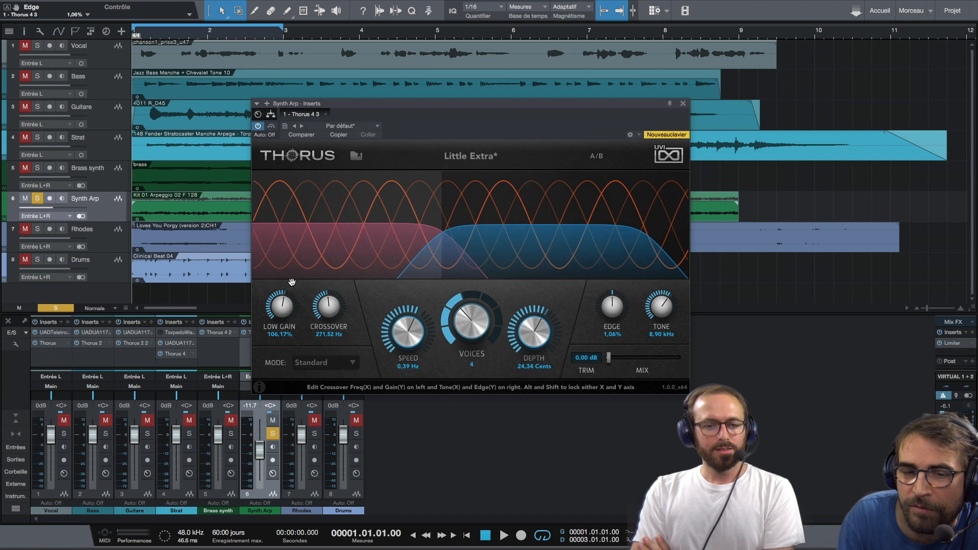
pyautogui.moveTo(279, 309); pyautogui.dragTo(326, 318)
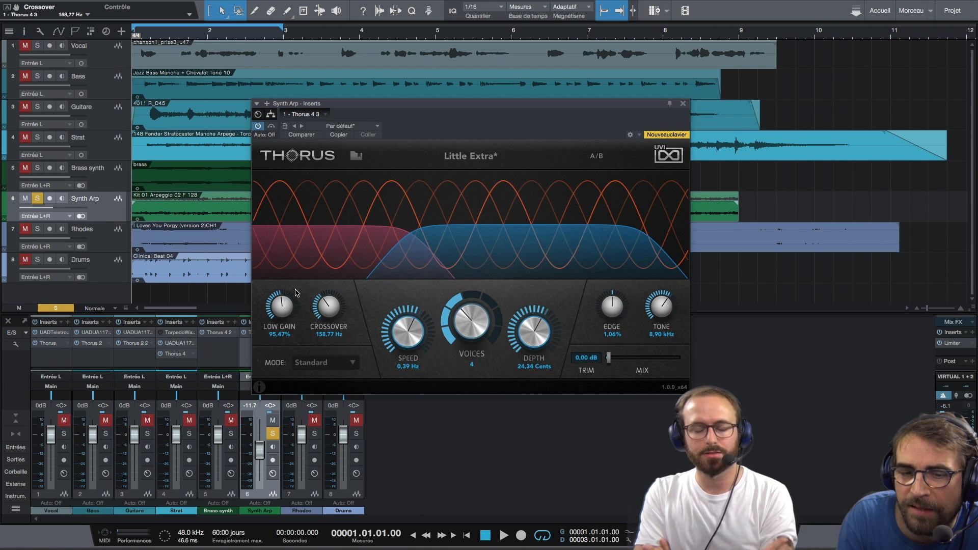
pyautogui.moveTo(283, 304); pyautogui.dragTo(326, 333)
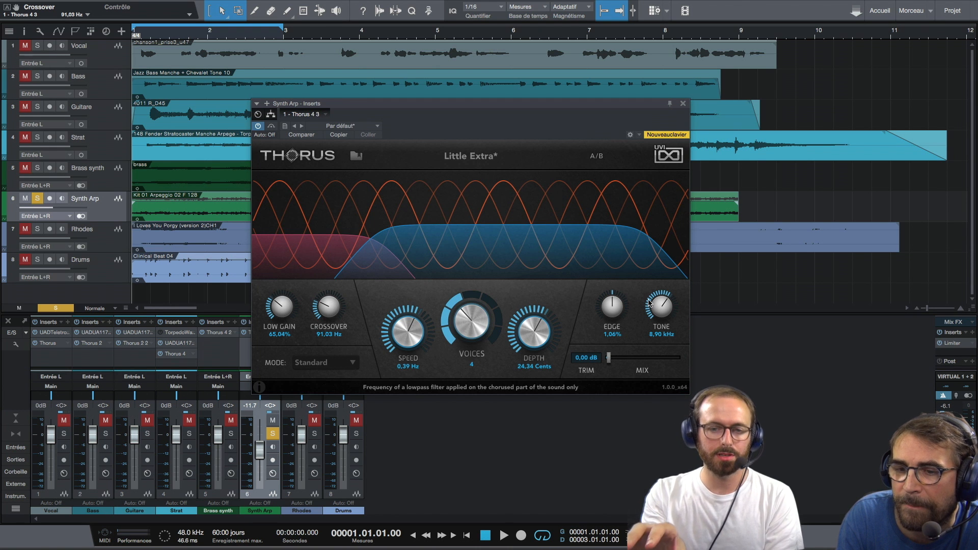
# Step: Set the Synth Arp chorus tone to 7.07 kHz, its edge to 0.56% and the mode to Wide
pyautogui.moveTo(662, 306)
pyautogui.mouseDown()
pyautogui.moveTo(652, 336)
pyautogui.moveTo(654, 321)
pyautogui.mouseUp()
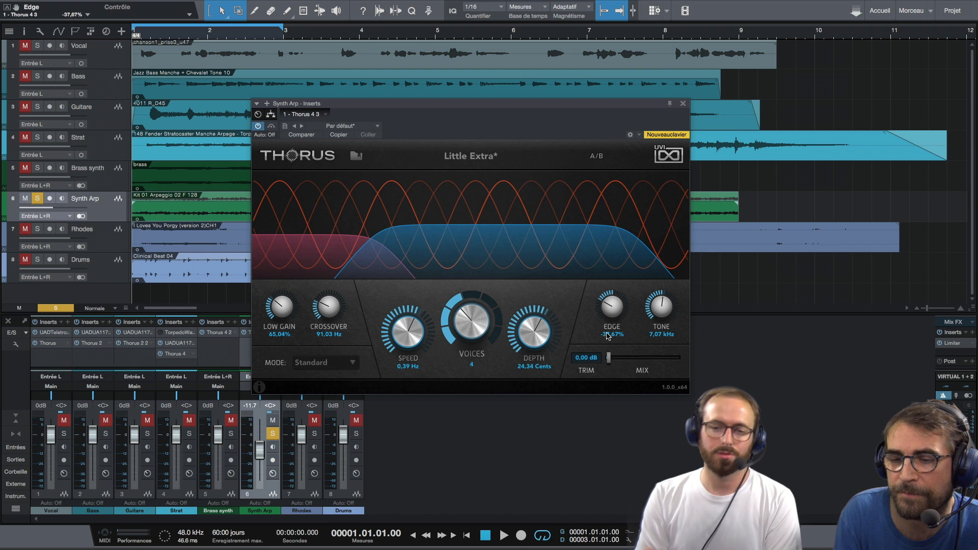
pyautogui.moveTo(604, 339); pyautogui.dragTo(611, 308)
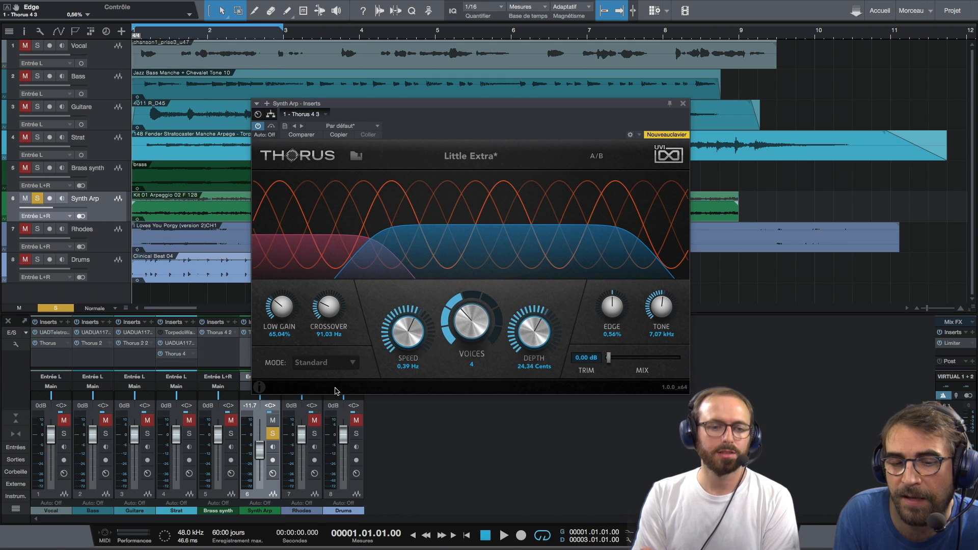
pyautogui.click(355, 363)
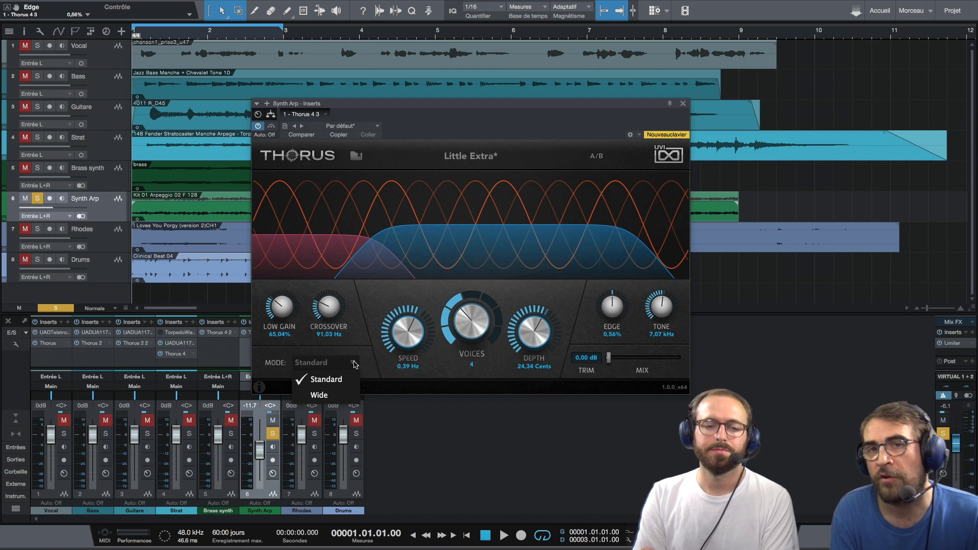
pyautogui.click(351, 395)
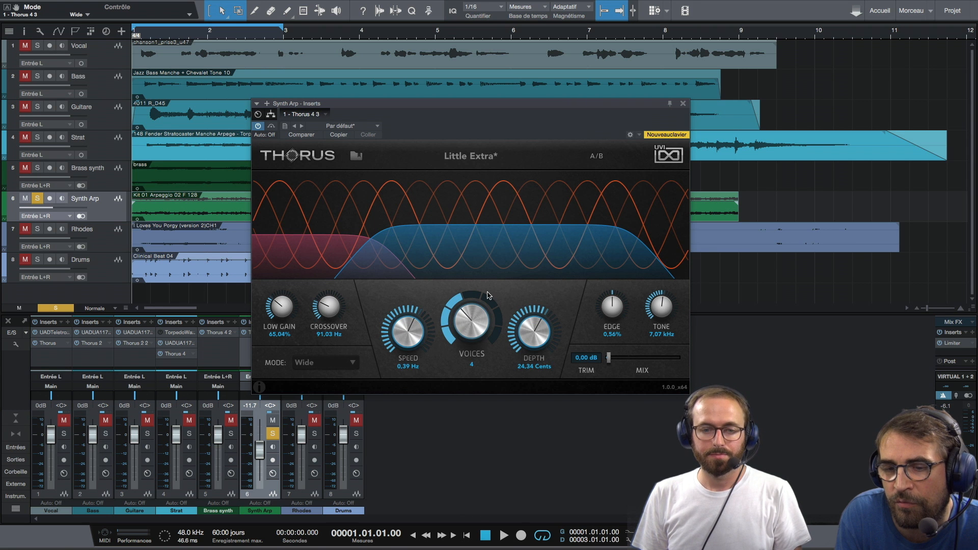
# Step: Adjust the Synth Arp chorus modulation to a speed of 0.38 Hz, a depth of 30.70 cents and 5 voices
pyautogui.moveTo(411, 332); pyautogui.dragTo(413, 296)
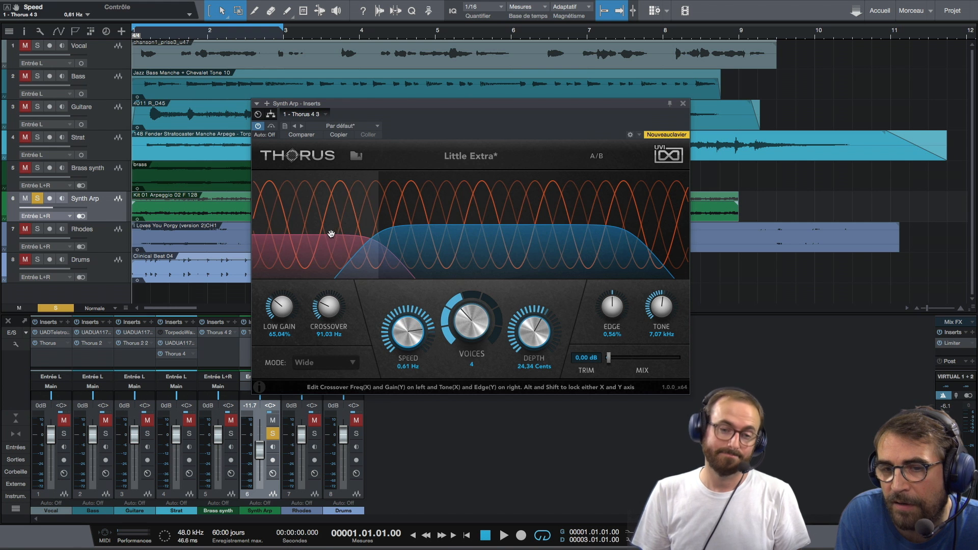
pyautogui.moveTo(406, 331); pyautogui.dragTo(406, 360)
pyautogui.moveTo(531, 331); pyautogui.dragTo(471, 326)
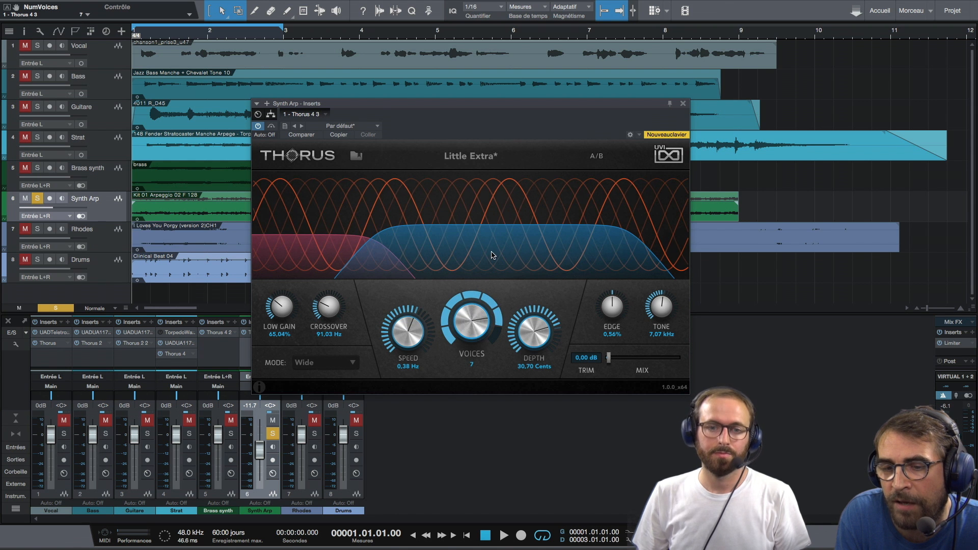
pyautogui.moveTo(492, 255); pyautogui.dragTo(490, 298)
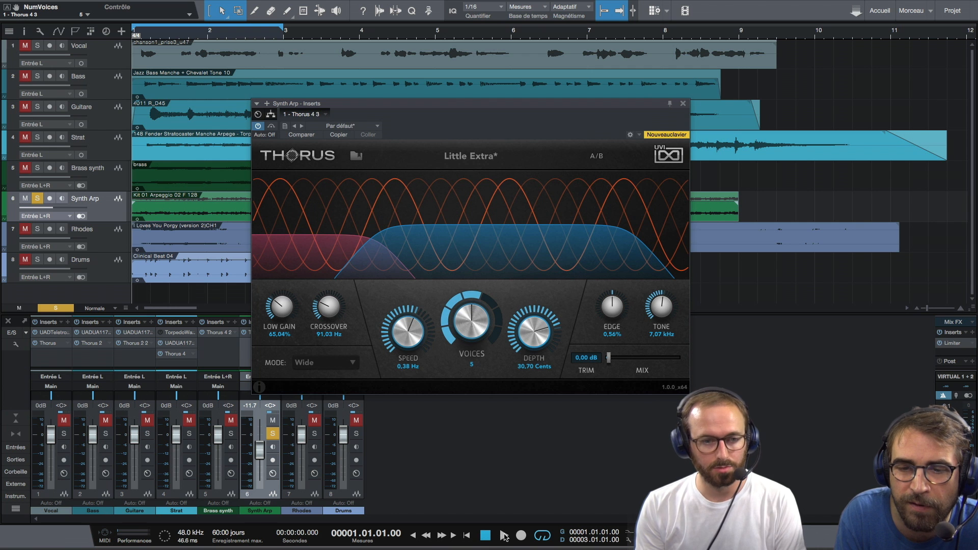
# Step: During Synth Arp playback, set low gain to 169.60%, crossover to 68.53 Hz, voices to 2, speed to 0.22 Hz and mix to 60.03%
pyautogui.click(504, 535)
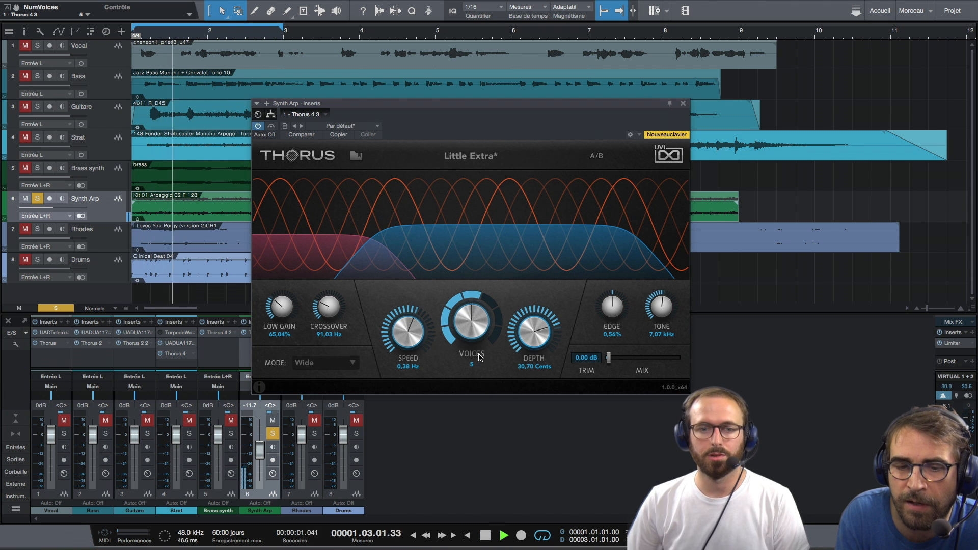
pyautogui.moveTo(281, 307); pyautogui.dragTo(312, 234)
pyautogui.moveTo(470, 319); pyautogui.dragTo(398, 353)
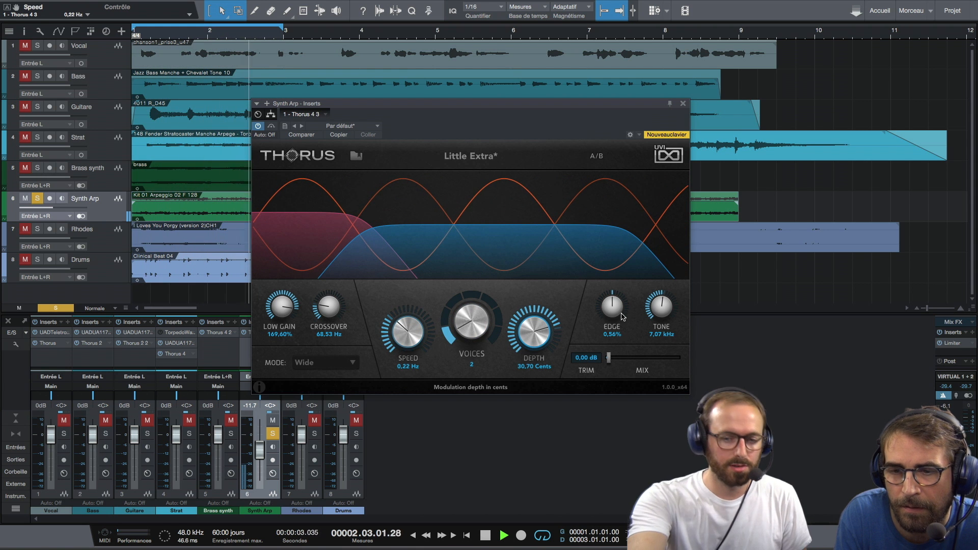
pyautogui.moveTo(609, 358); pyautogui.dragTo(650, 360)
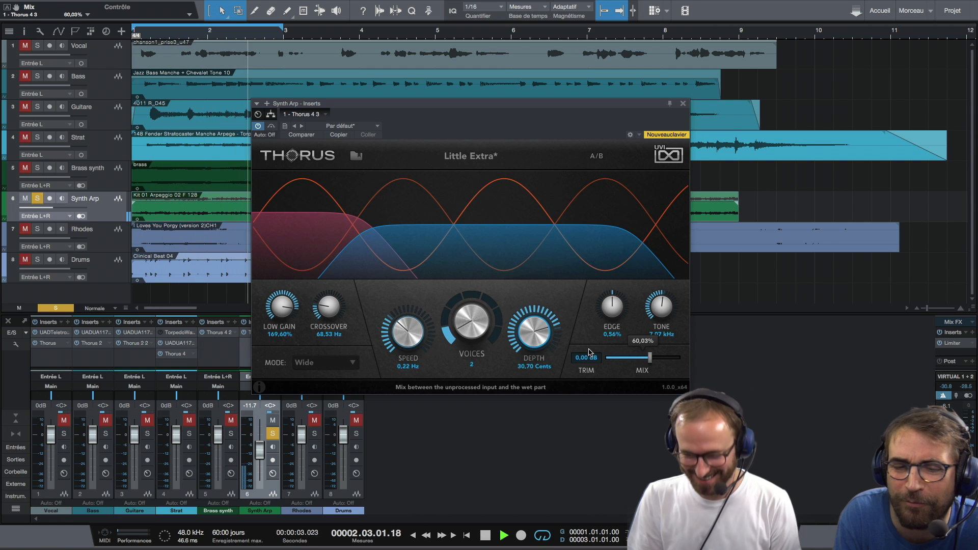
# Step: Raise the Synth Arp chorus mix to fully wet and slow the modulation speed to 0.11 Hz
pyautogui.moveTo(406, 329); pyautogui.dragTo(410, 312)
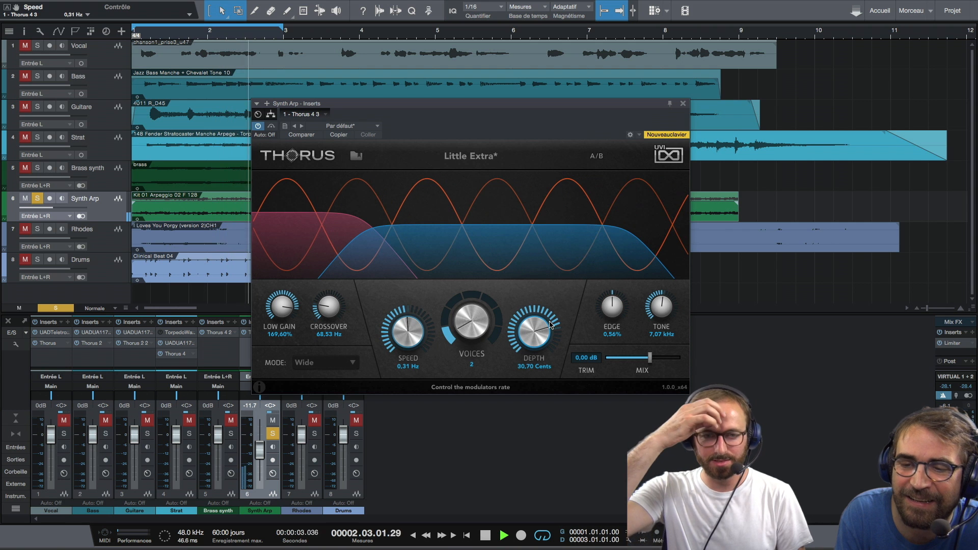
pyautogui.moveTo(650, 358); pyautogui.dragTo(688, 361)
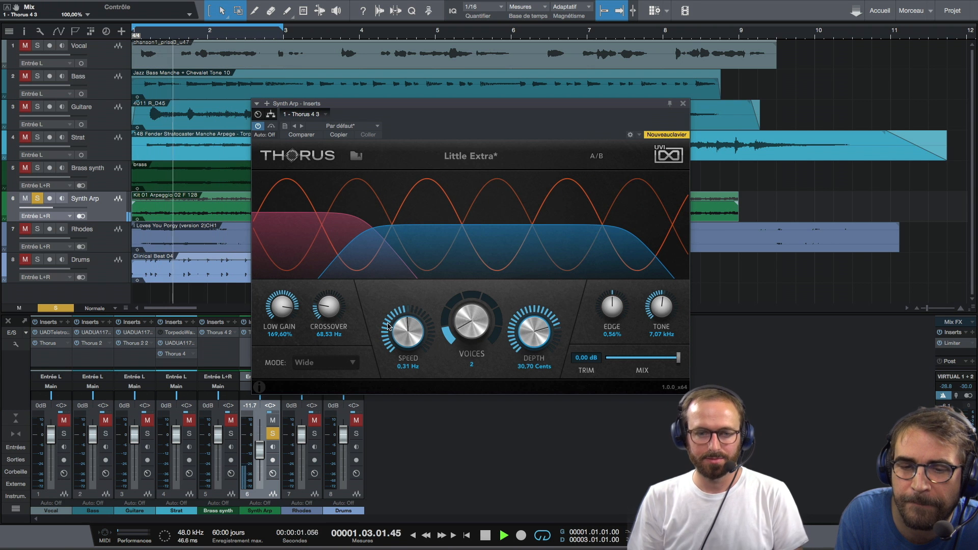
pyautogui.moveTo(405, 325); pyautogui.dragTo(396, 388)
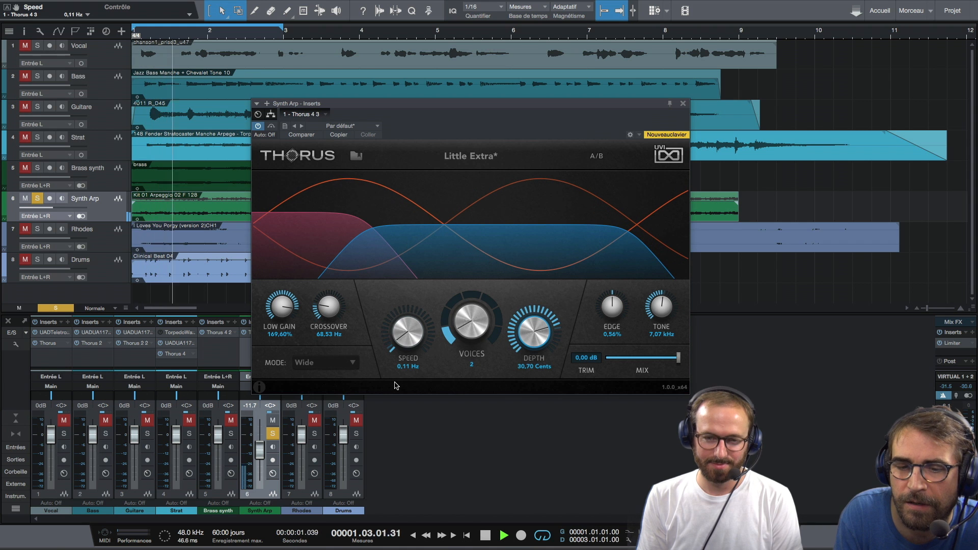
# Step: Try extreme modulation with depth at 40.00 cents and speed up to 1.00 Hz, then set speed to 0.36 Hz and edge to -13.67%
pyautogui.moveTo(535, 331); pyautogui.dragTo(521, 375)
pyautogui.moveTo(407, 331); pyautogui.dragTo(483, 254)
pyautogui.moveTo(530, 327); pyautogui.dragTo(543, 256)
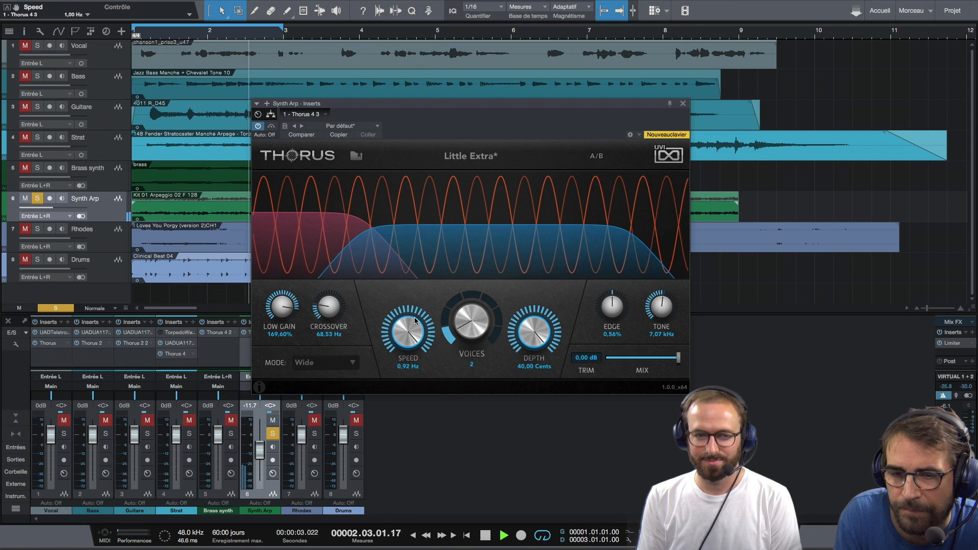
pyautogui.moveTo(414, 320); pyautogui.dragTo(411, 383)
pyautogui.moveTo(612, 309)
pyautogui.mouseDown()
pyautogui.moveTo(626, 249)
pyautogui.moveTo(610, 387)
pyautogui.moveTo(616, 304)
pyautogui.mouseUp()
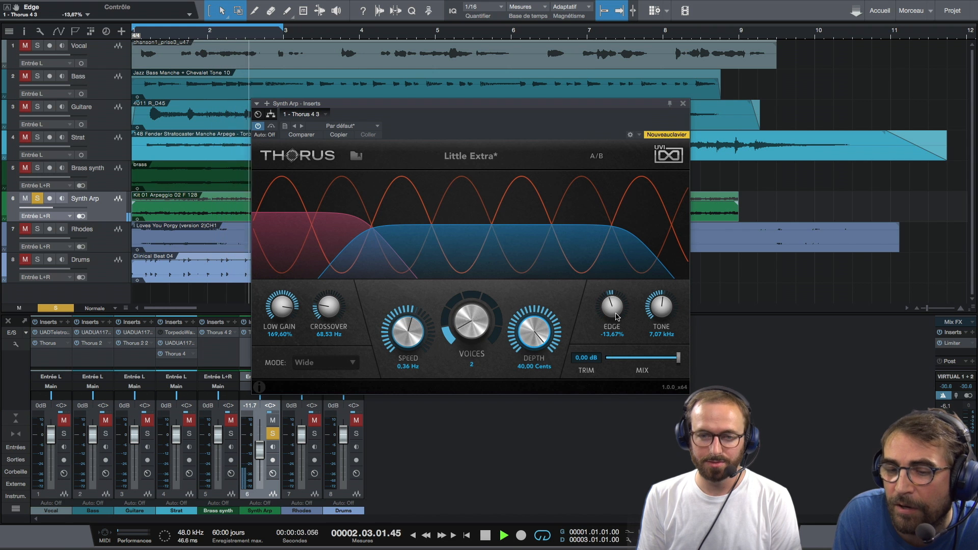
# Step: Set the Synth Arp chorus depth to 27.59 cents, its speed to 0.27 Hz and the voices to 5
pyautogui.moveTo(534, 331); pyautogui.dragTo(537, 374)
pyautogui.moveTo(408, 331); pyautogui.dragTo(408, 351)
pyautogui.moveTo(464, 320); pyautogui.dragTo(476, 266)
# Step: Switch the Synth Arp chorus mode to Standard with a speed of 0.17 Hz and 8 voices
pyautogui.click(356, 366)
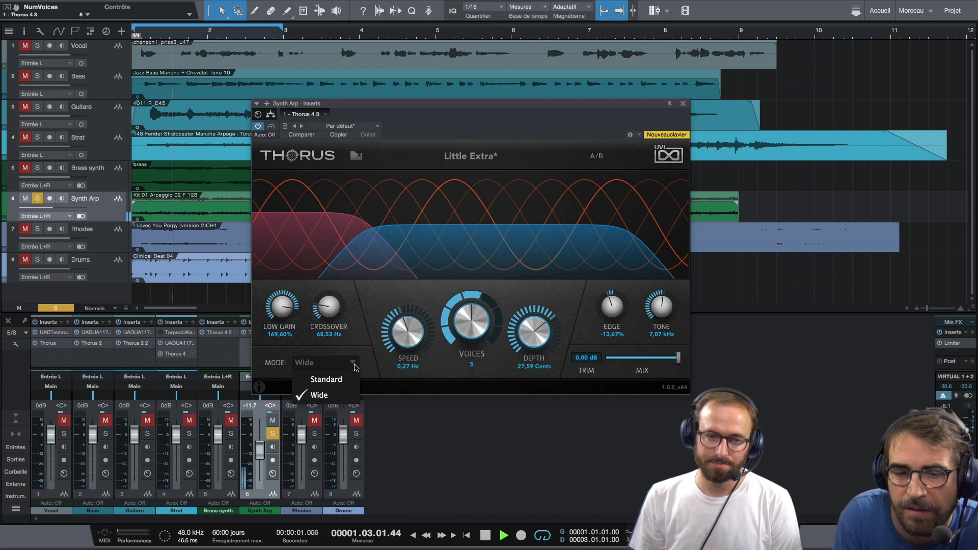
pyautogui.click(352, 377)
pyautogui.moveTo(408, 329); pyautogui.dragTo(408, 354)
pyautogui.moveTo(455, 322); pyautogui.dragTo(499, 263)
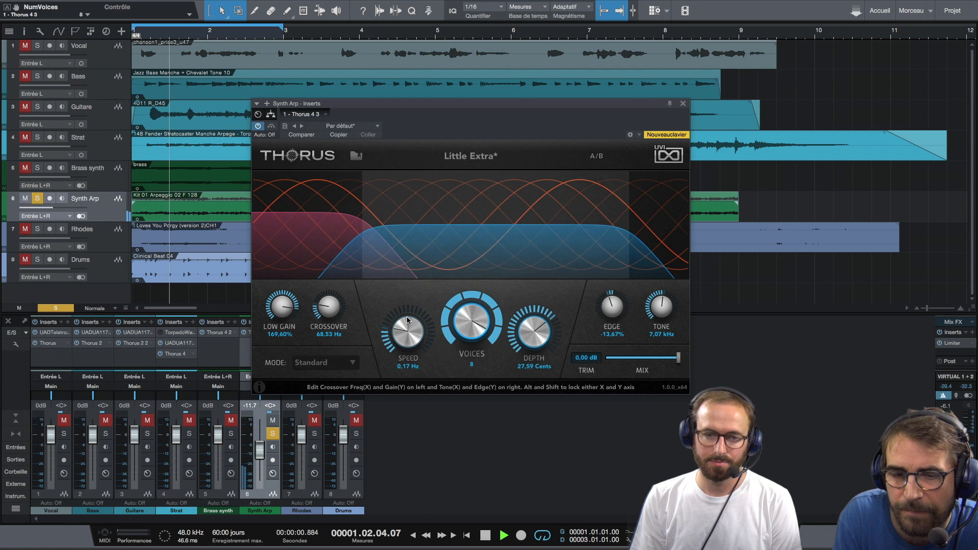
# Step: Set the Synth Arp chorus edge to -38.23%, tone to 8.17 kHz, depth to 12.28 cents and voices to 6, and stop playback
pyautogui.moveTo(611, 305); pyautogui.dragTo(601, 266)
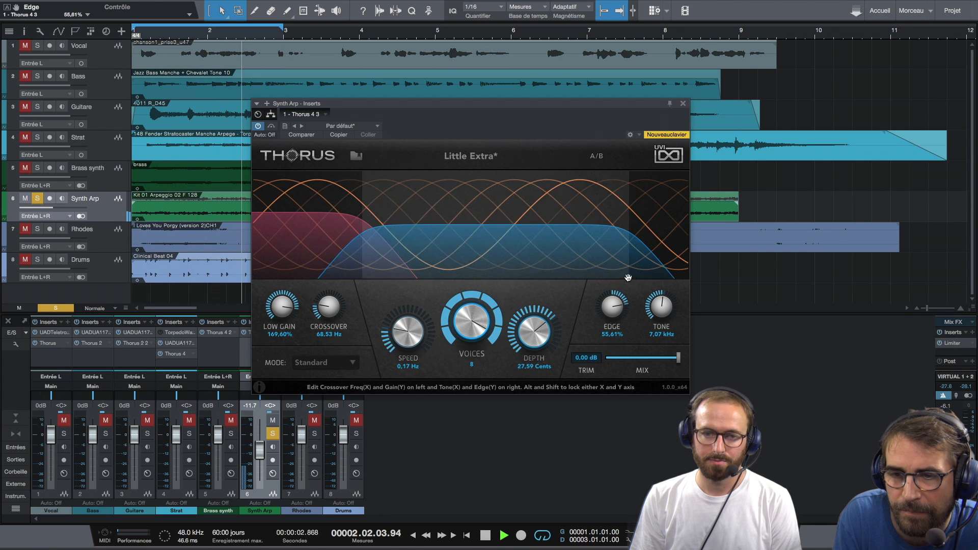
pyautogui.moveTo(656, 301); pyautogui.dragTo(627, 318)
pyautogui.moveTo(477, 325); pyautogui.dragTo(531, 387)
pyautogui.moveTo(498, 228); pyautogui.dragTo(563, 278)
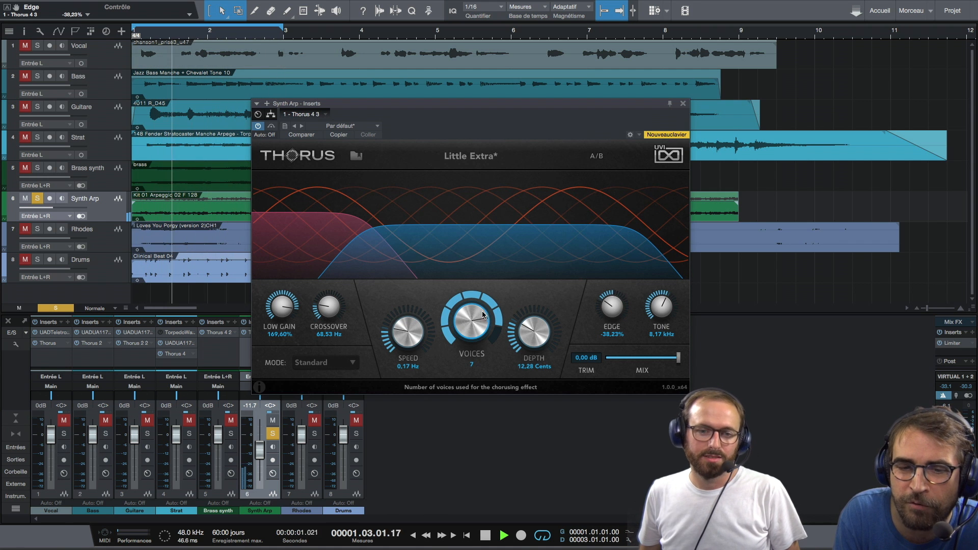
pyautogui.scroll(-1, 464, 320)
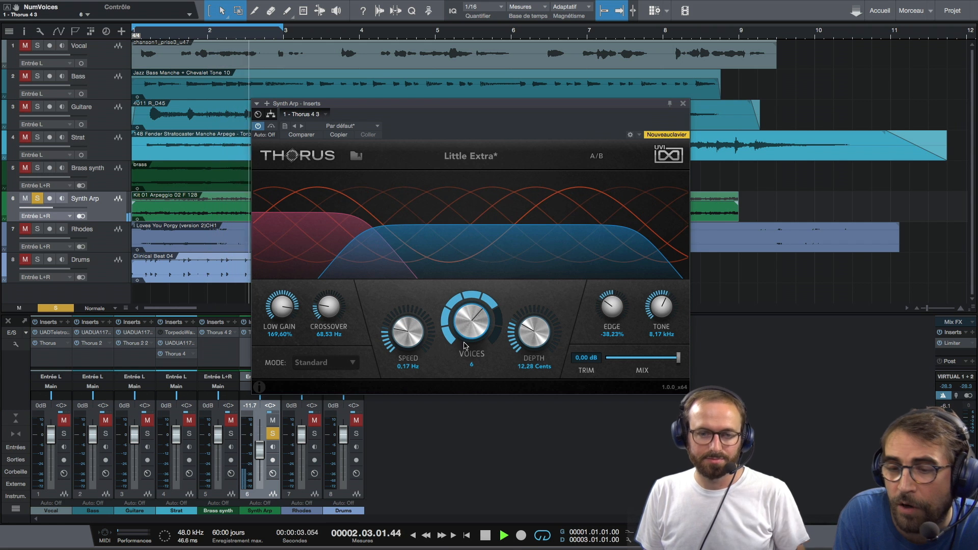
pyautogui.press('space')
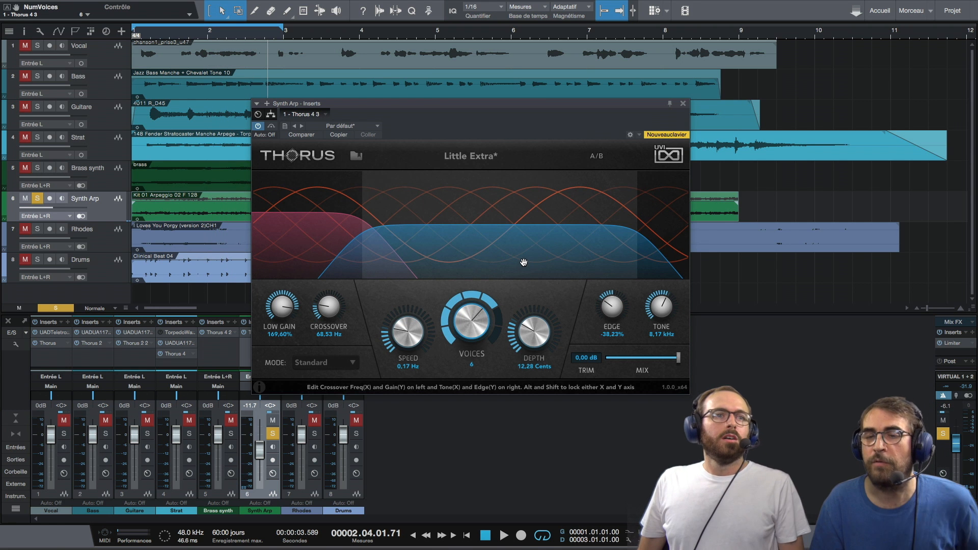